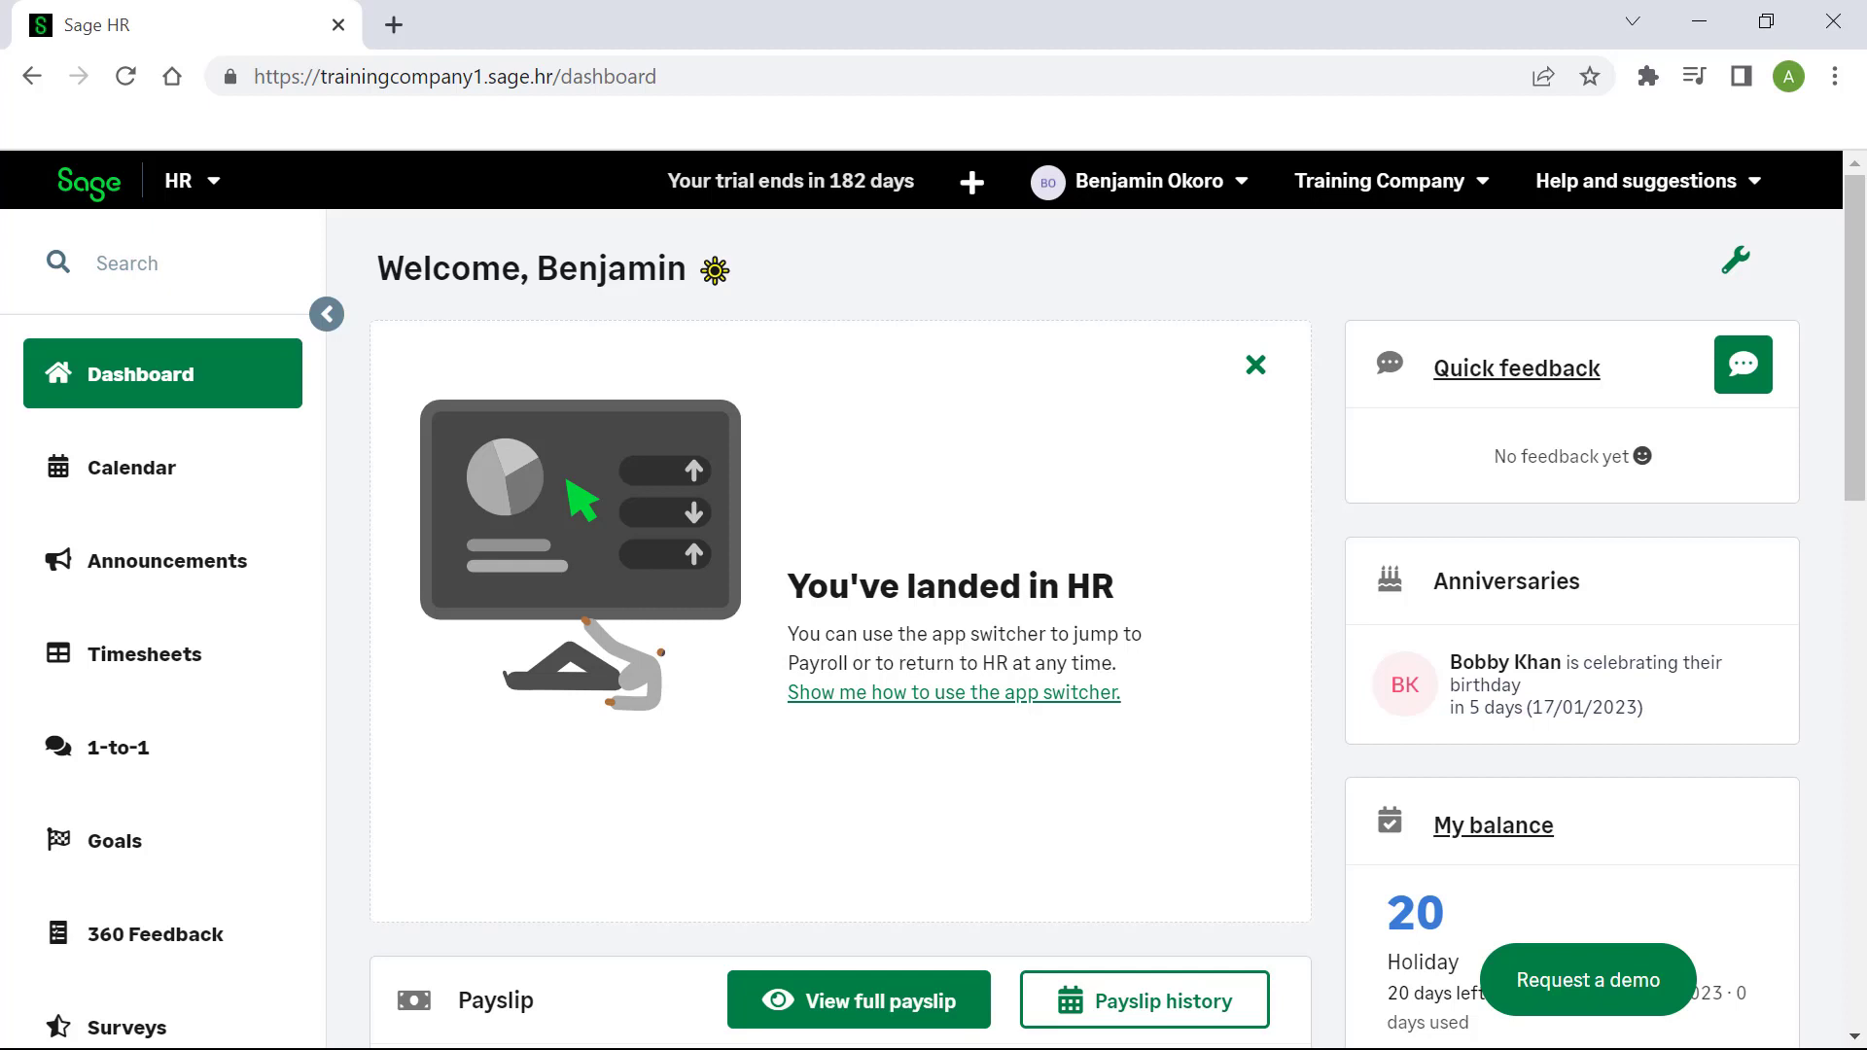
Go to Settings > Time off > Policies to list the Holiday and Sickday policies
click(1148, 181)
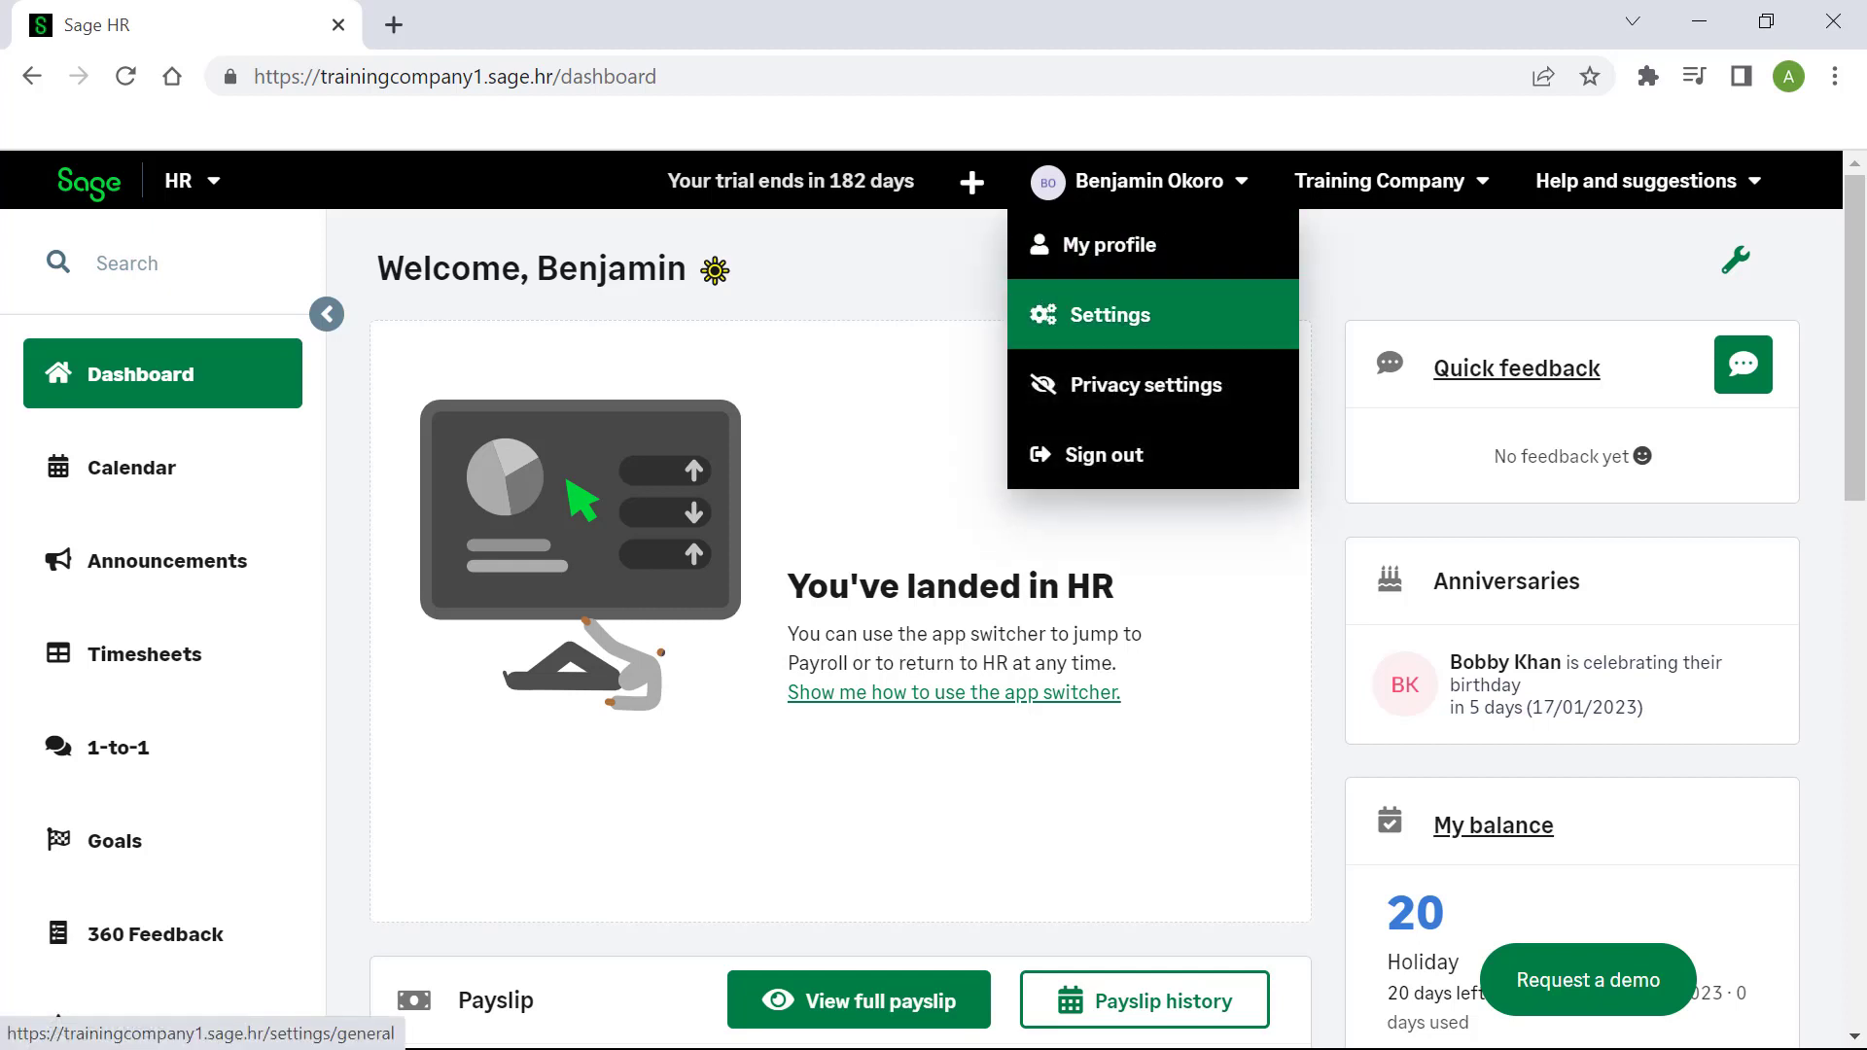
click(1110, 314)
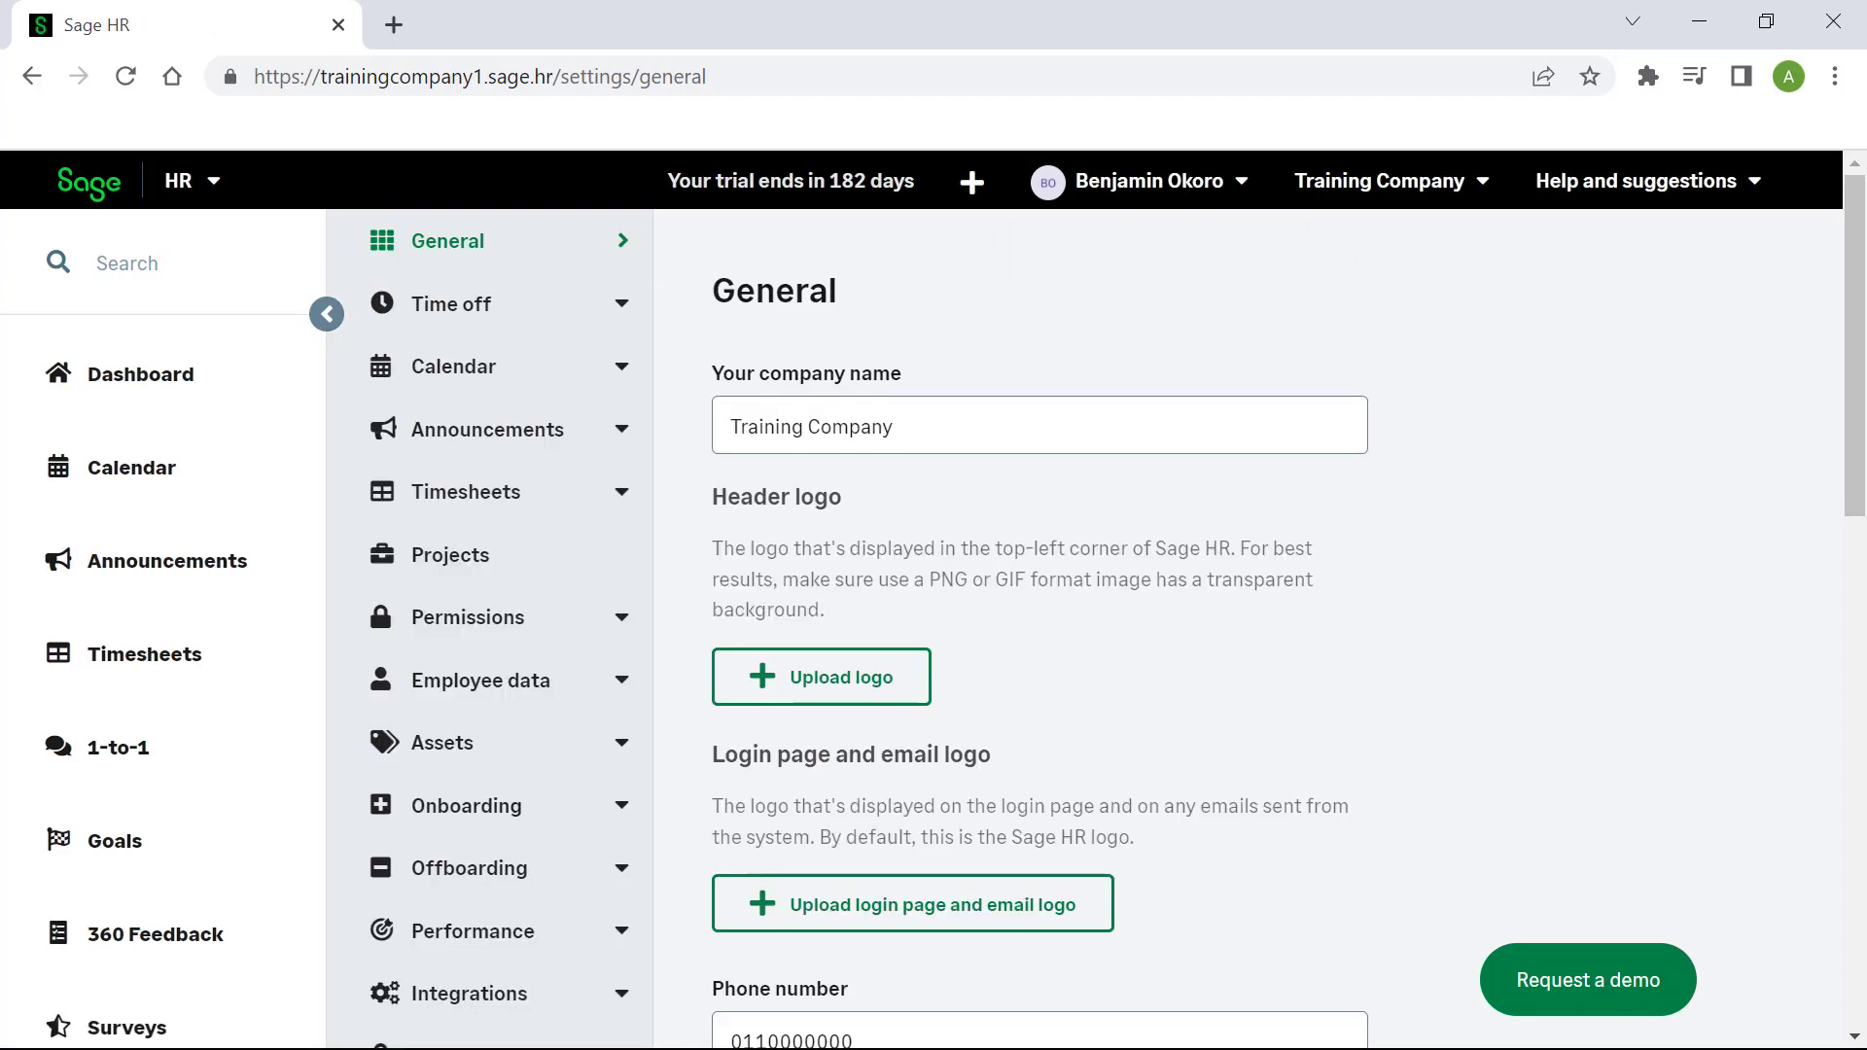
click(487, 304)
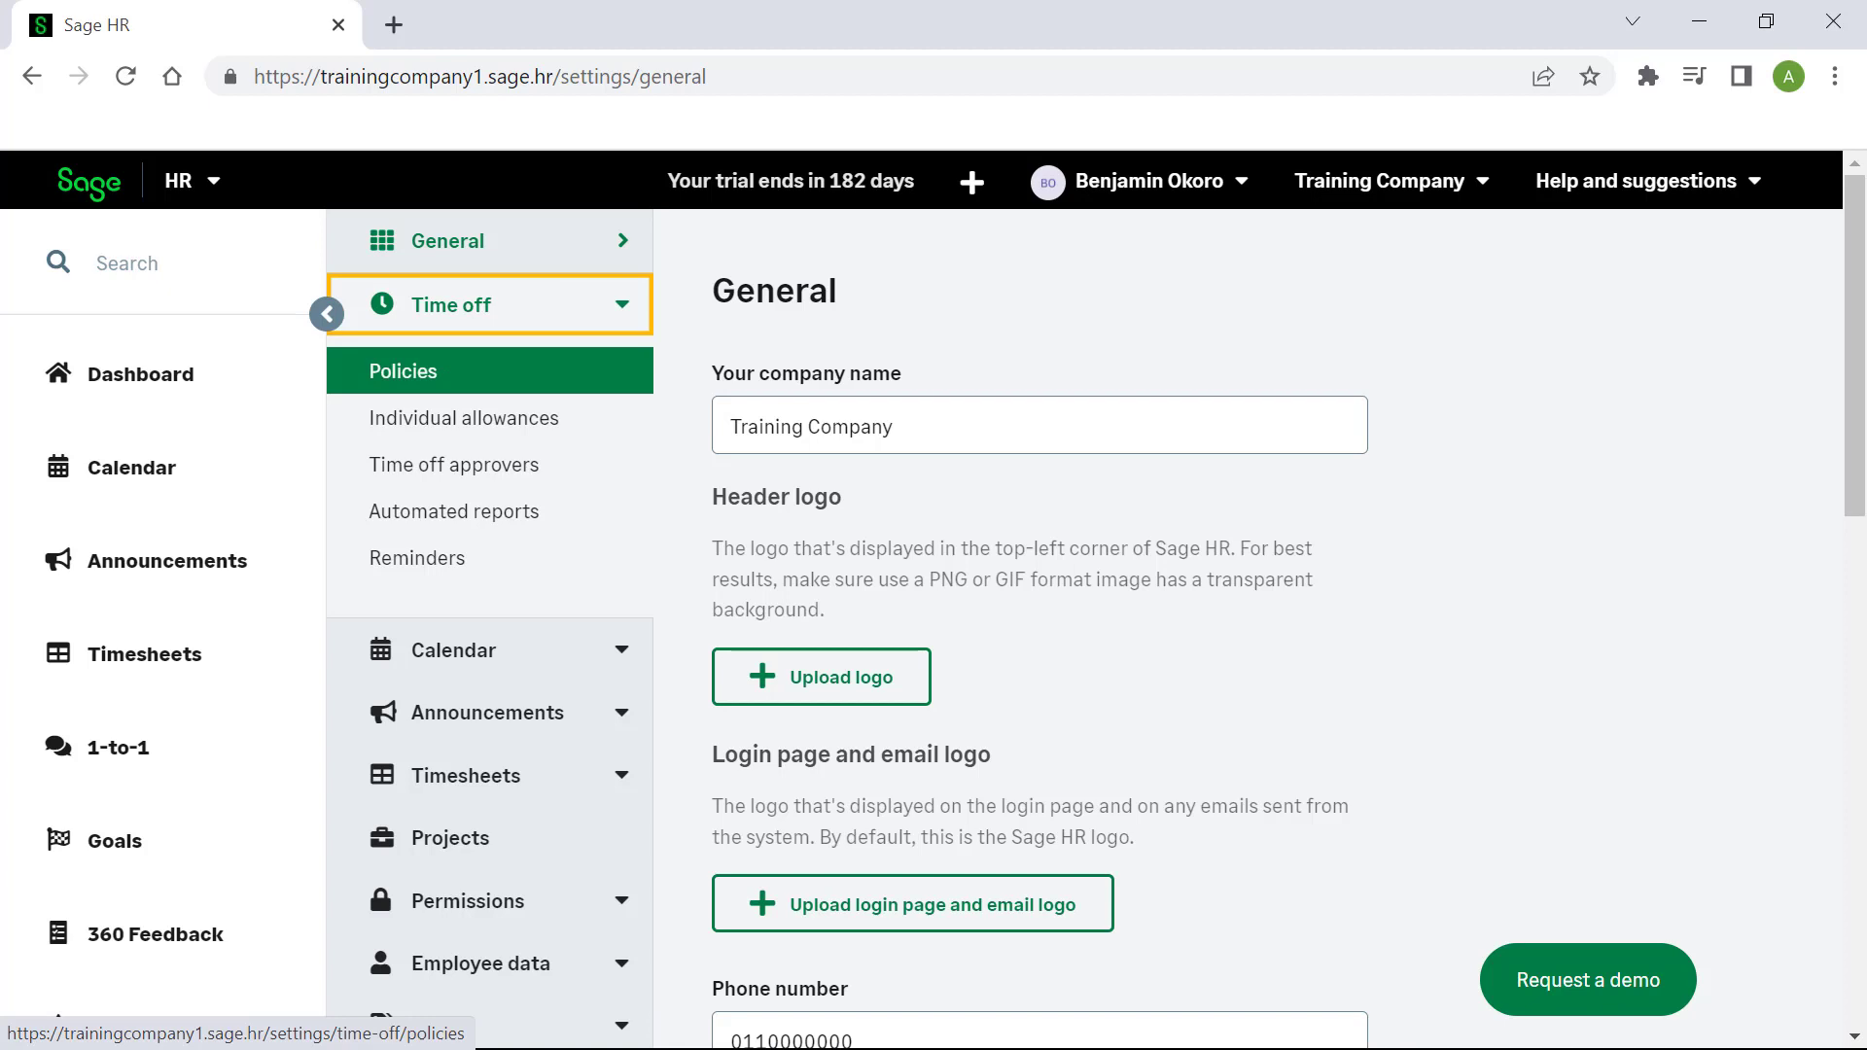
click(402, 370)
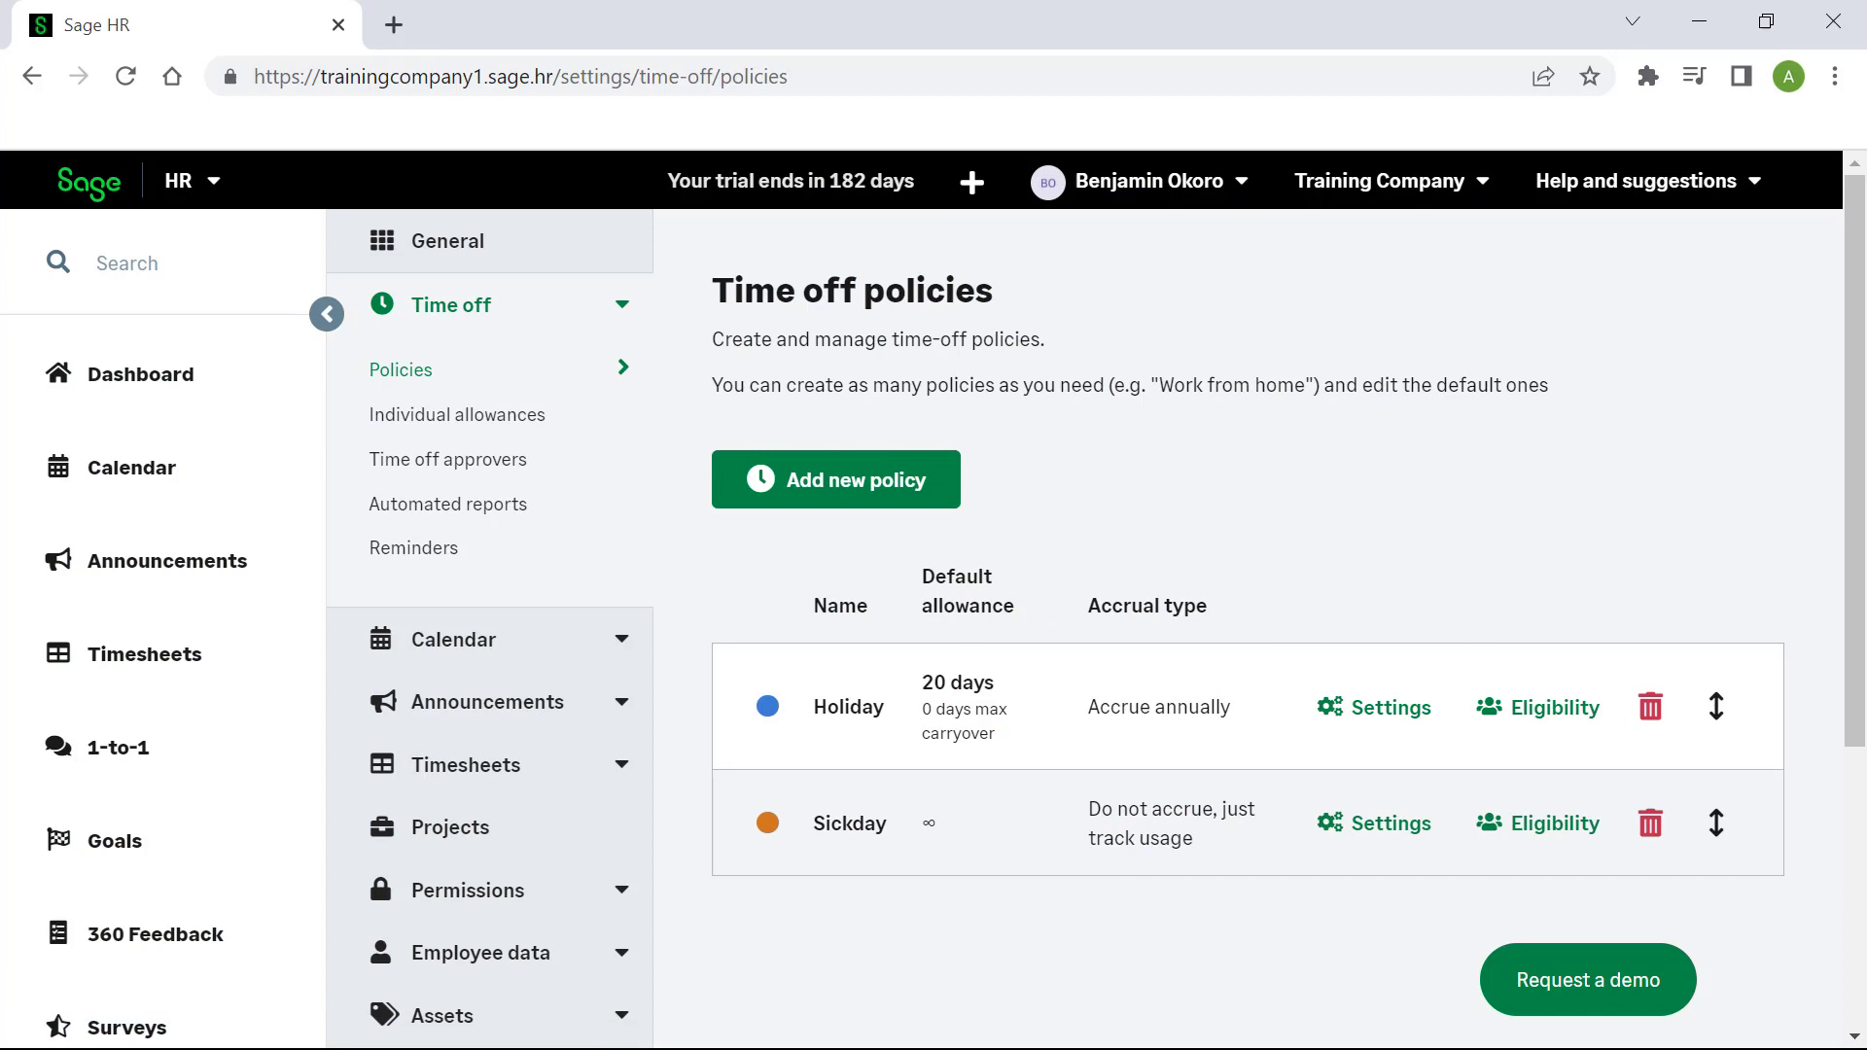
Edit the Holiday policy and rename it to 'Annual Leave'
click(1373, 707)
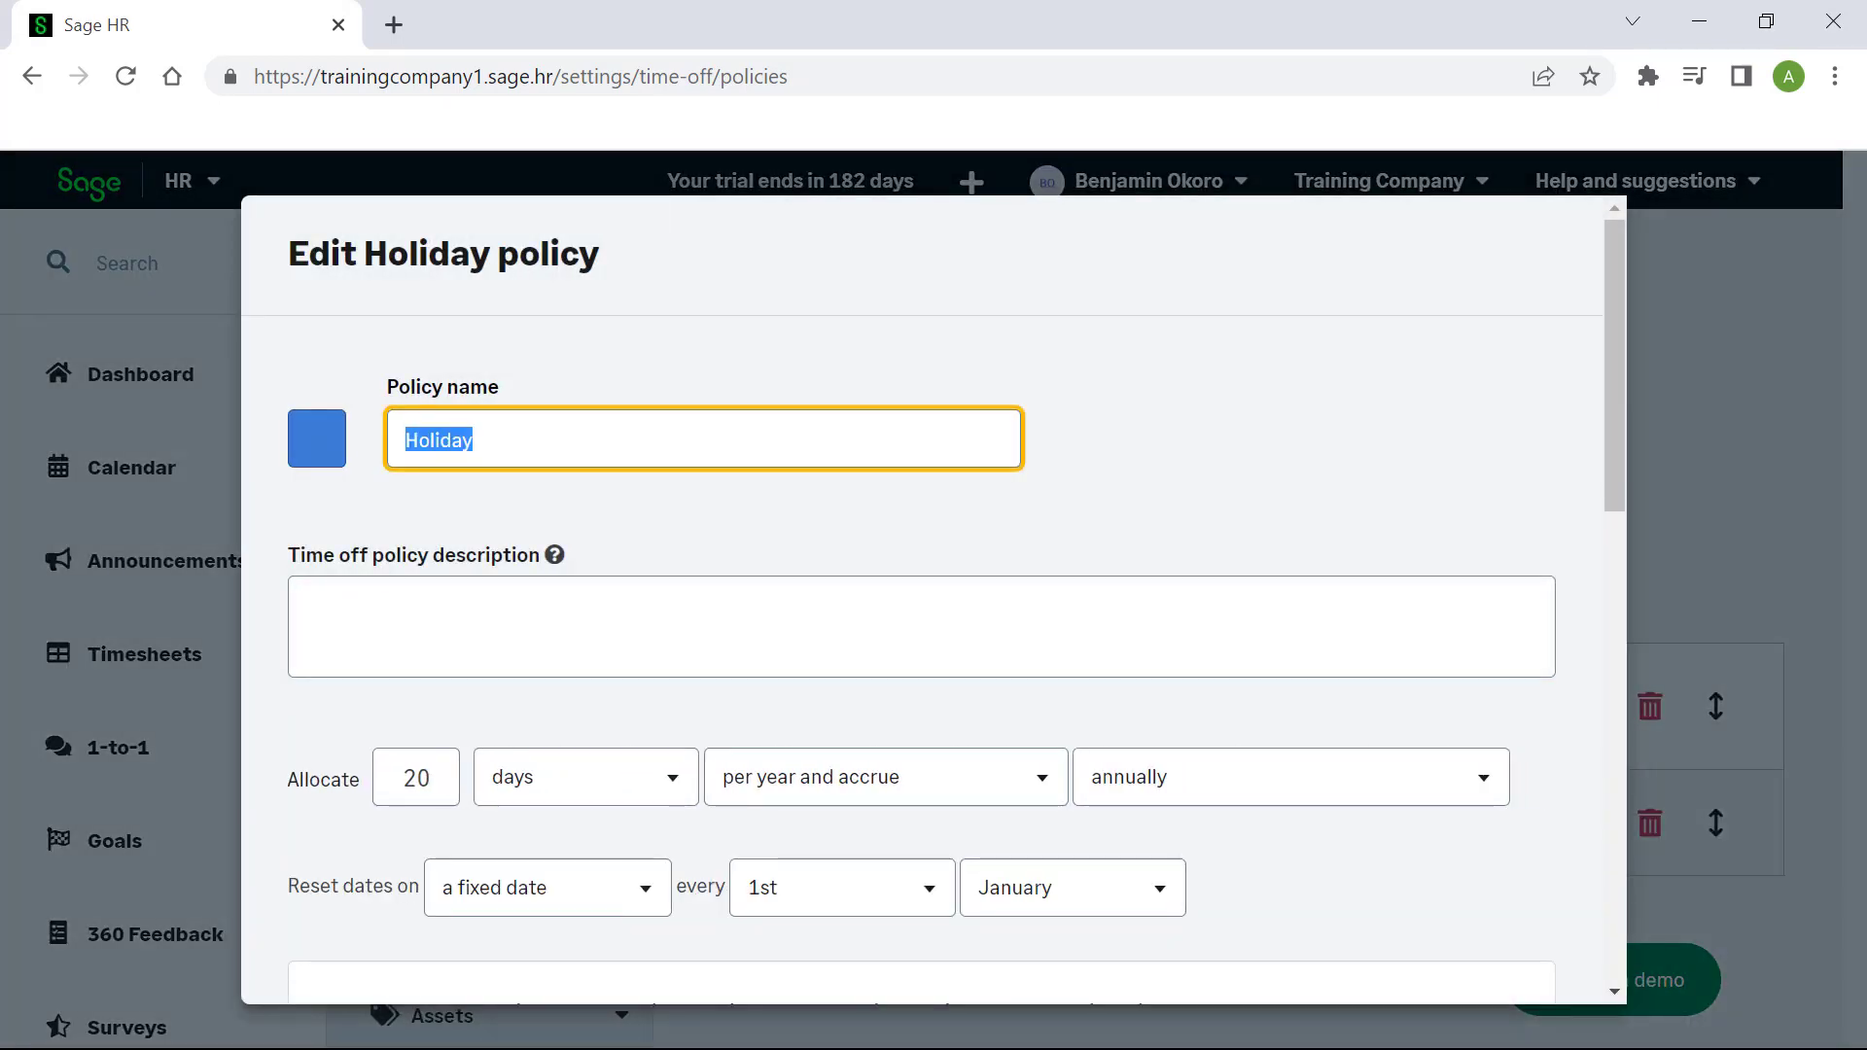
text(Annual Le)
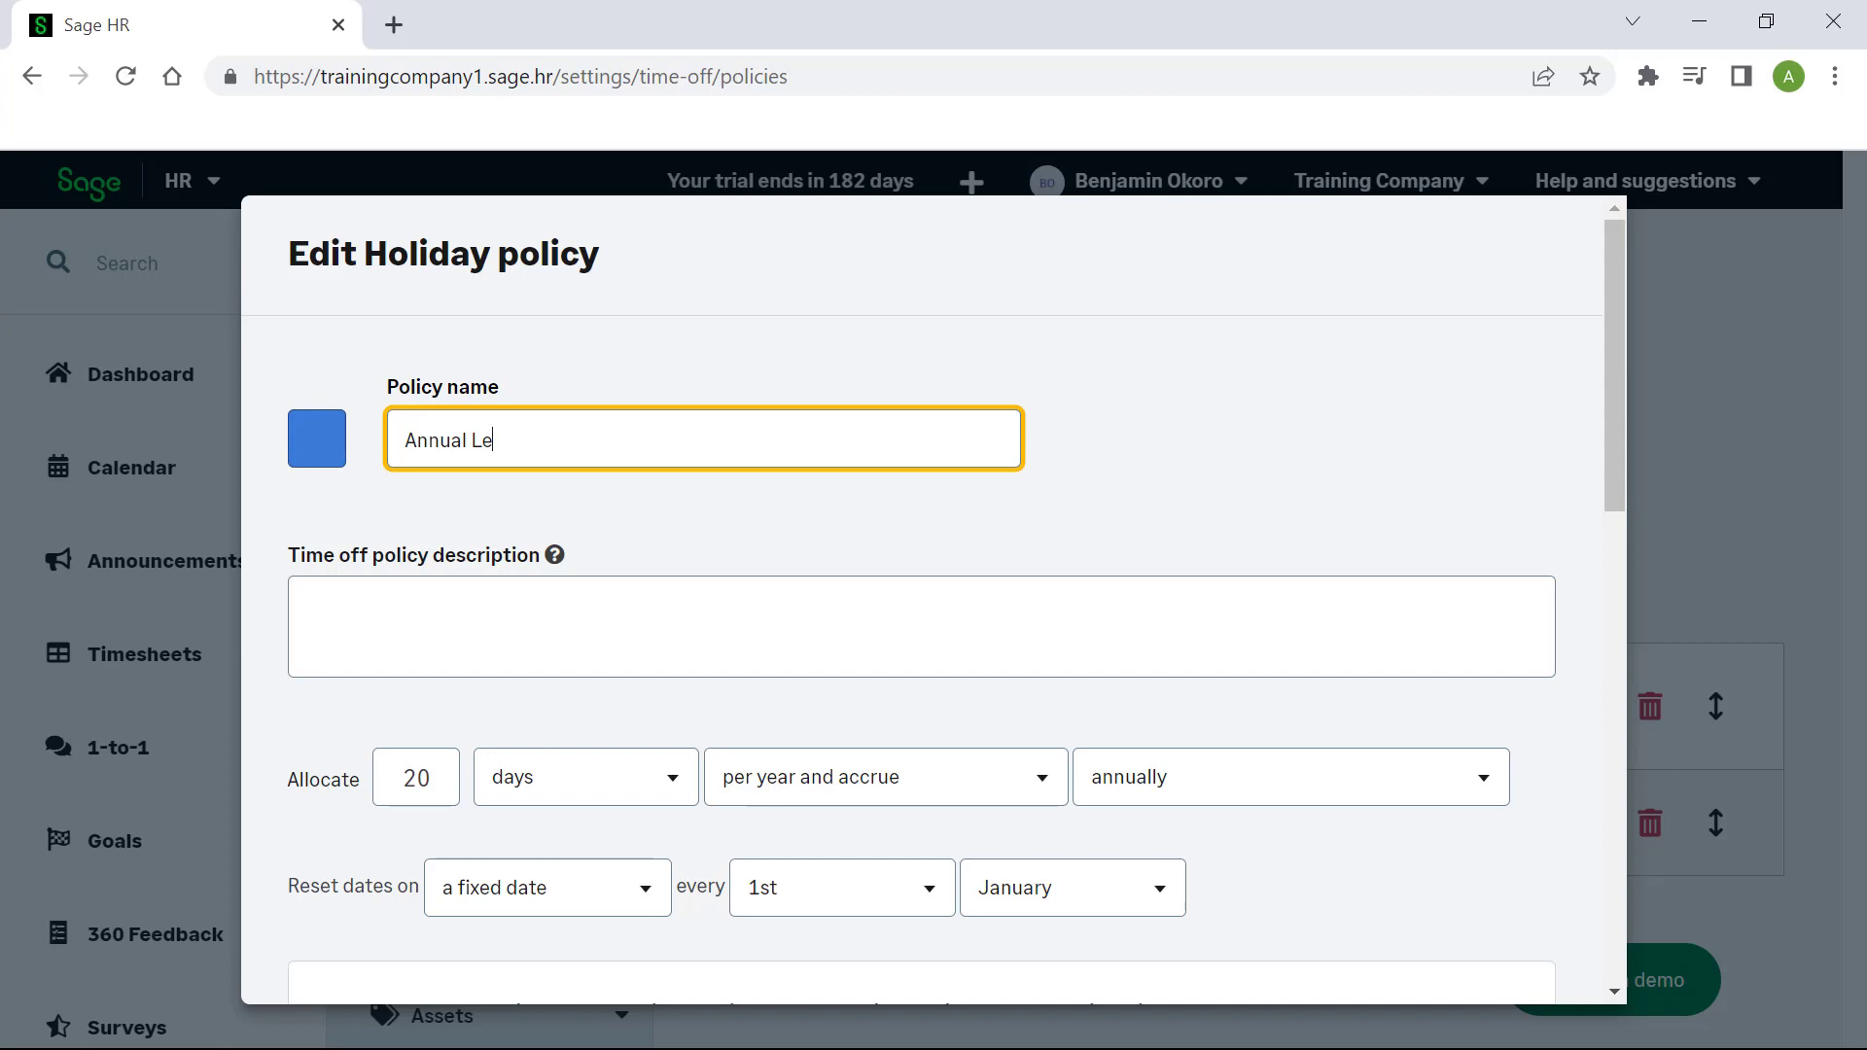
text(ave)
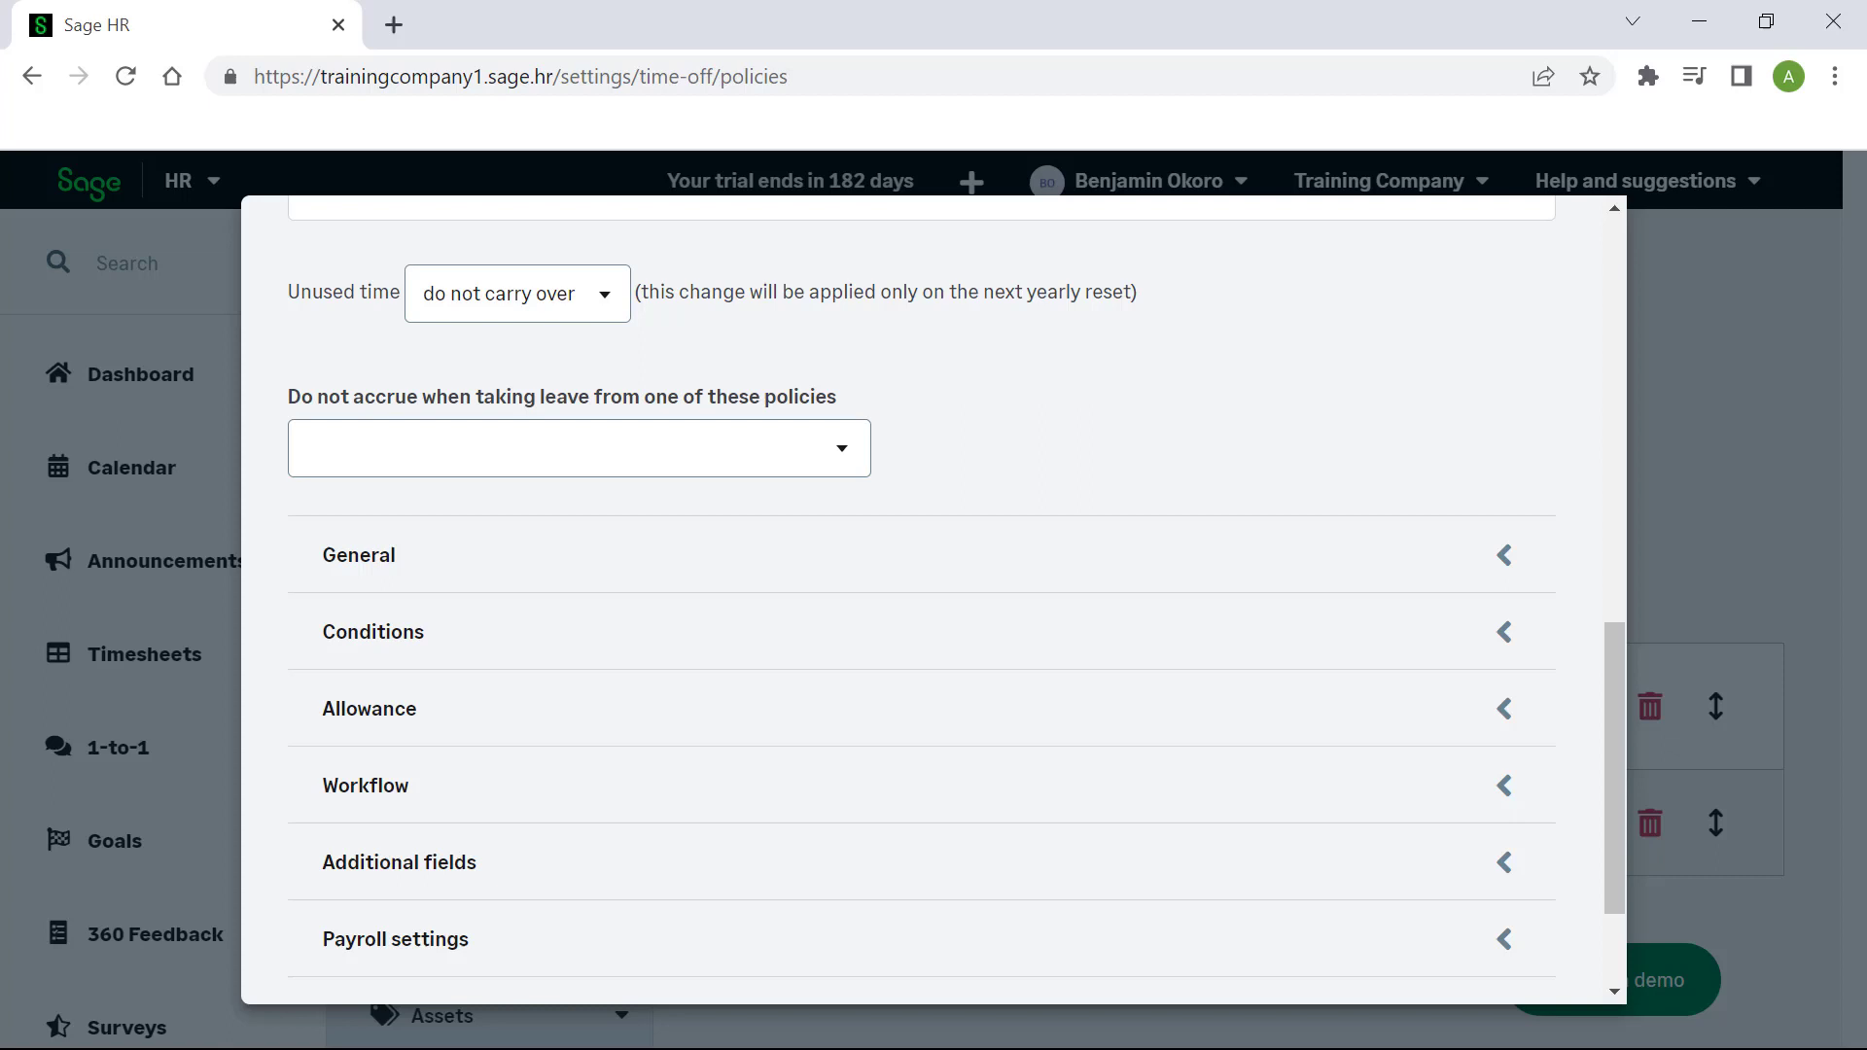
click(359, 554)
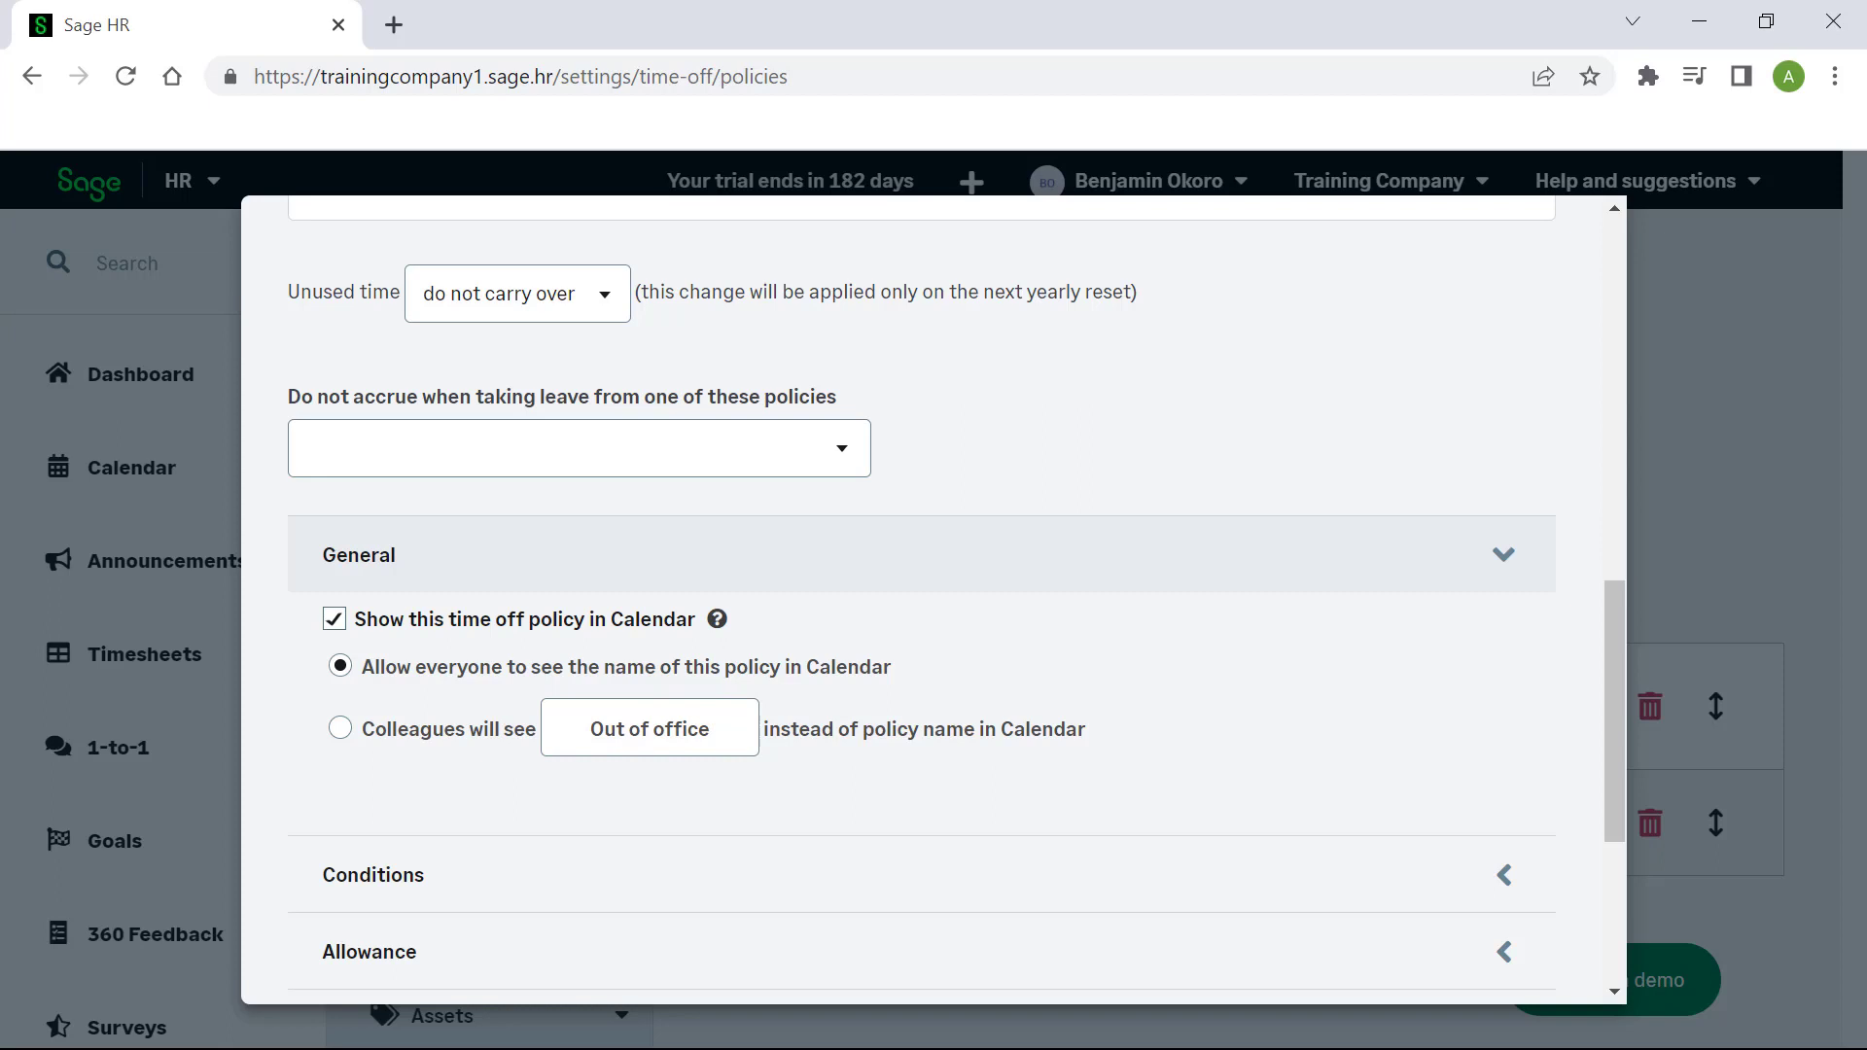
click(717, 559)
click(718, 632)
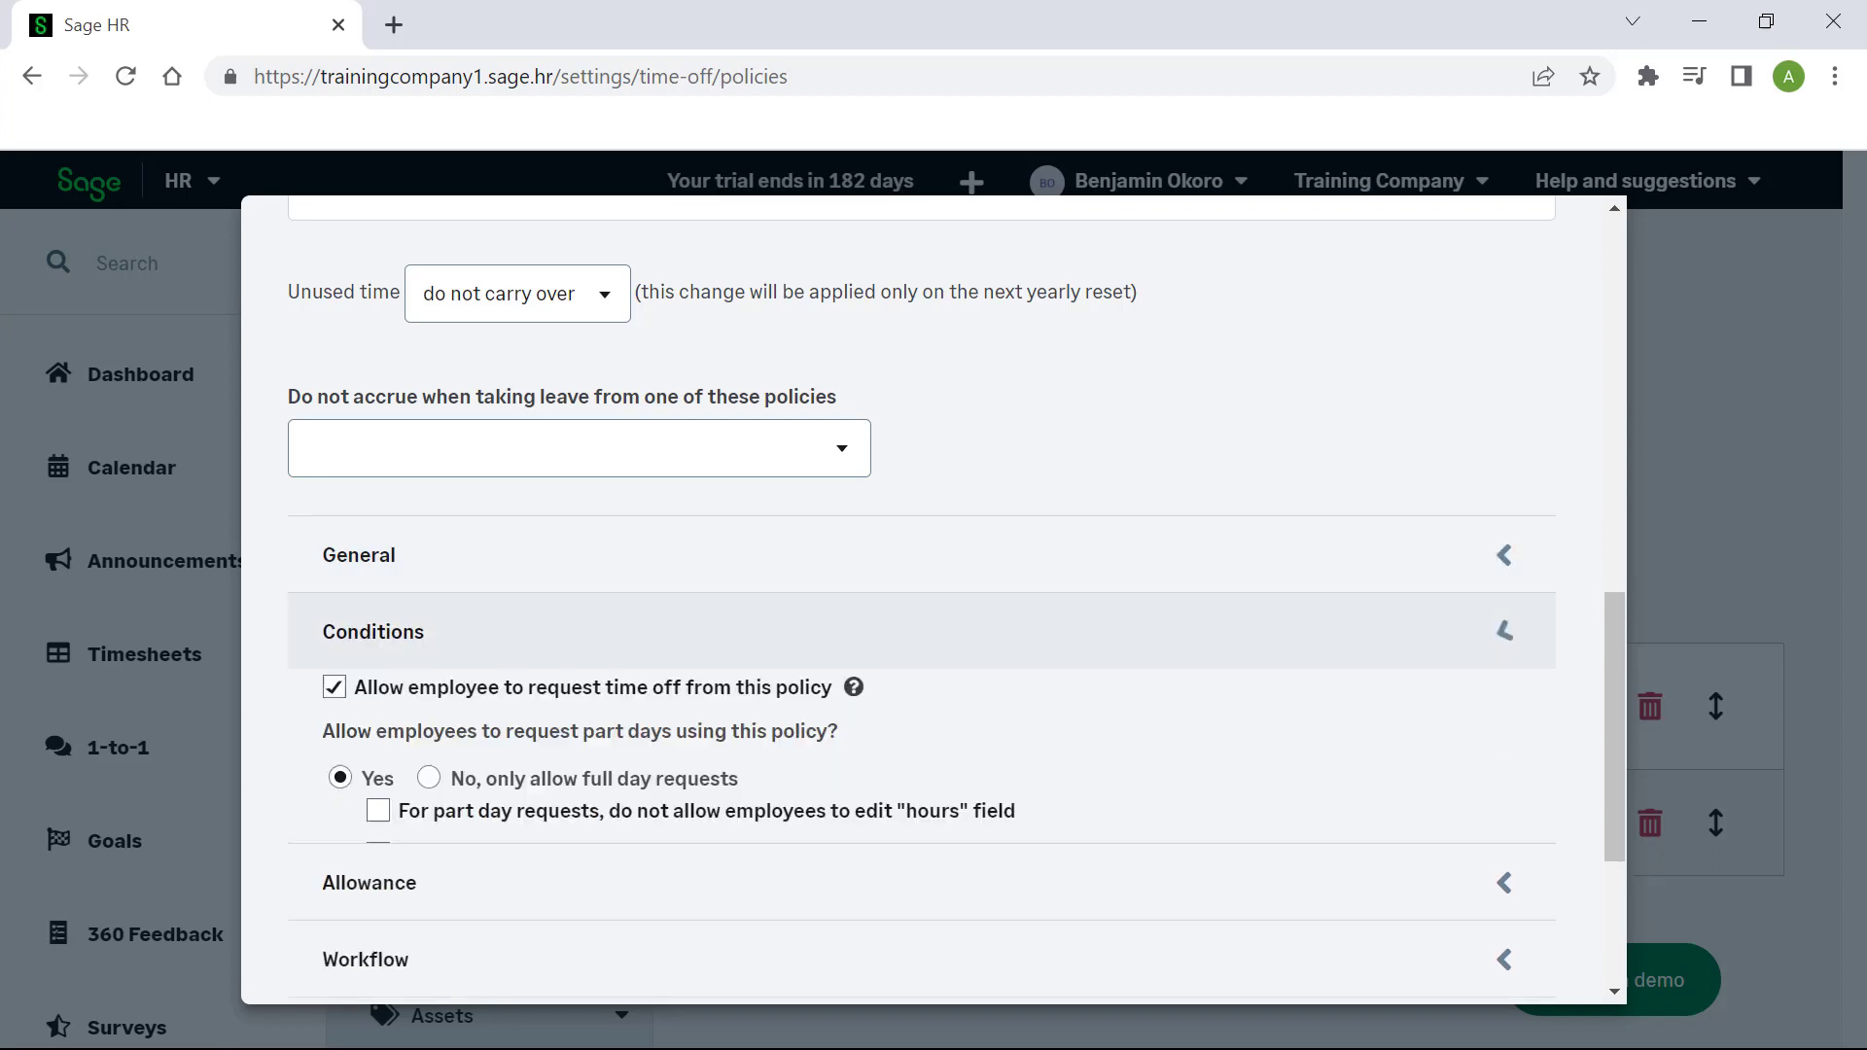
scroll(924, 598, down, 5)
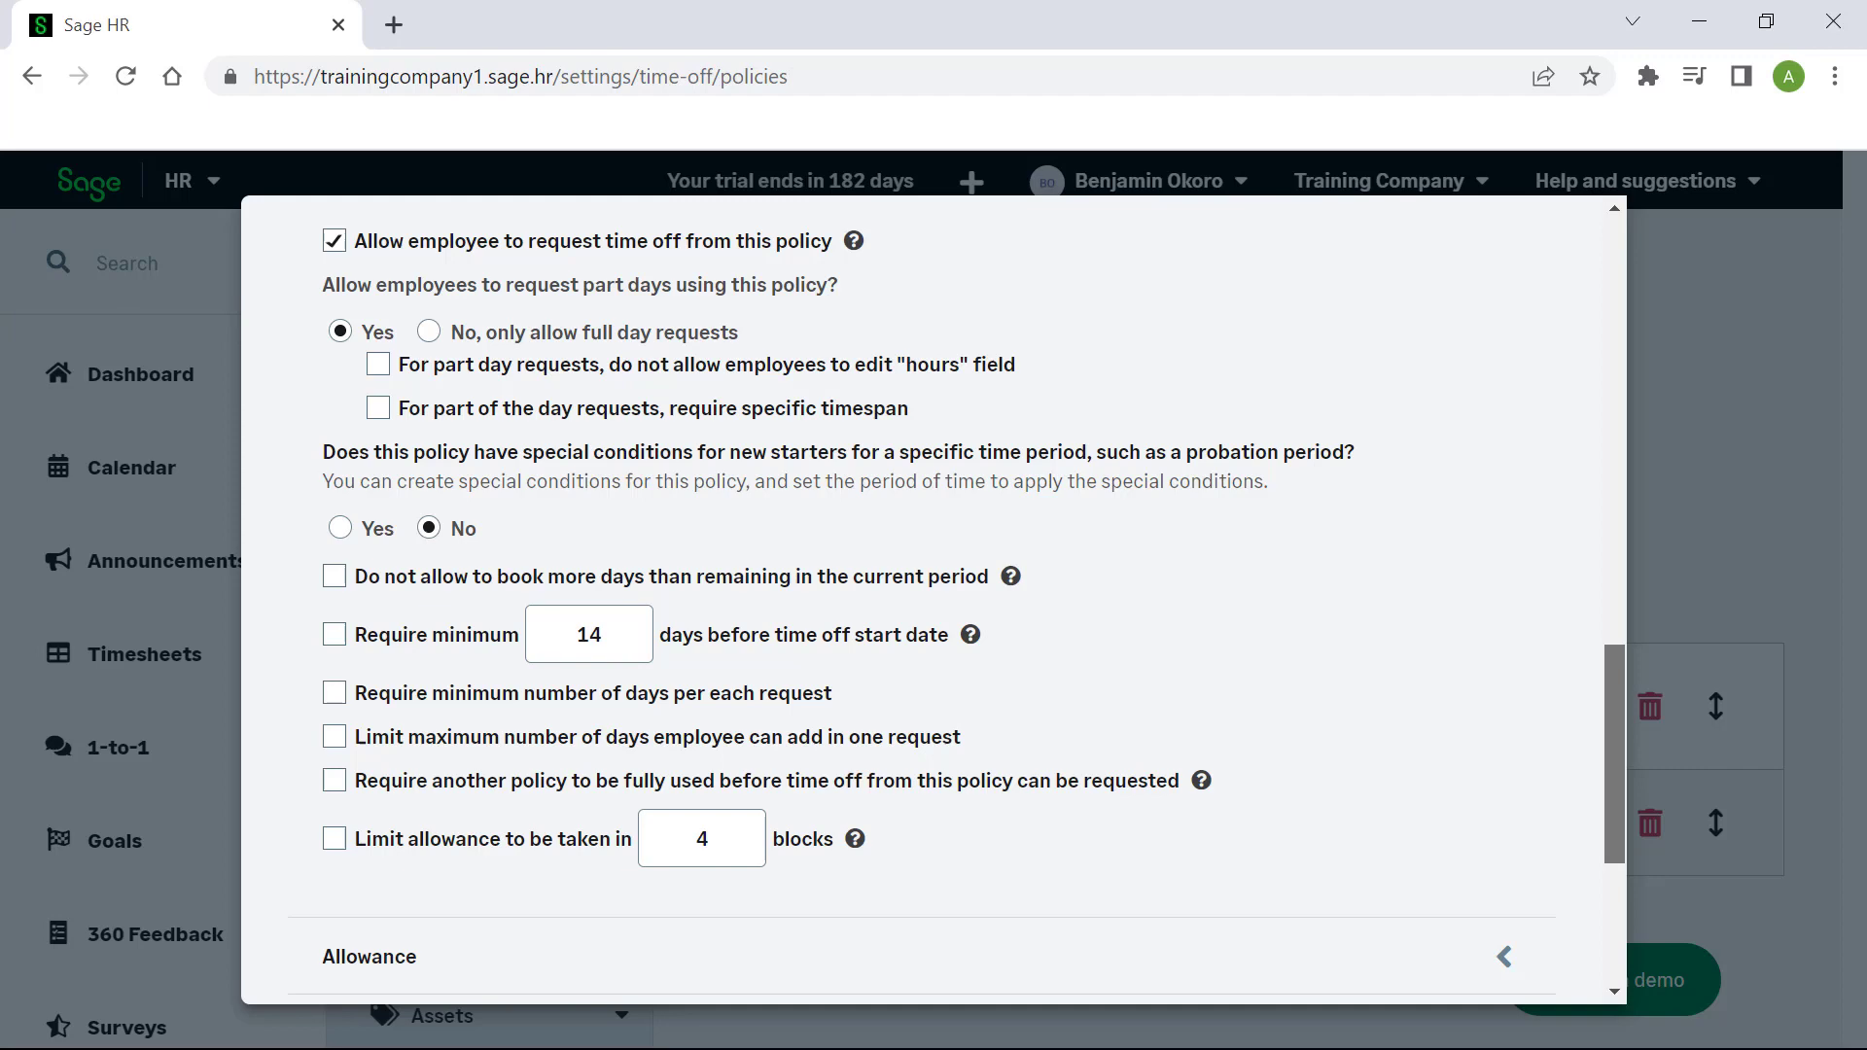
scroll(1505, 412, up, 3)
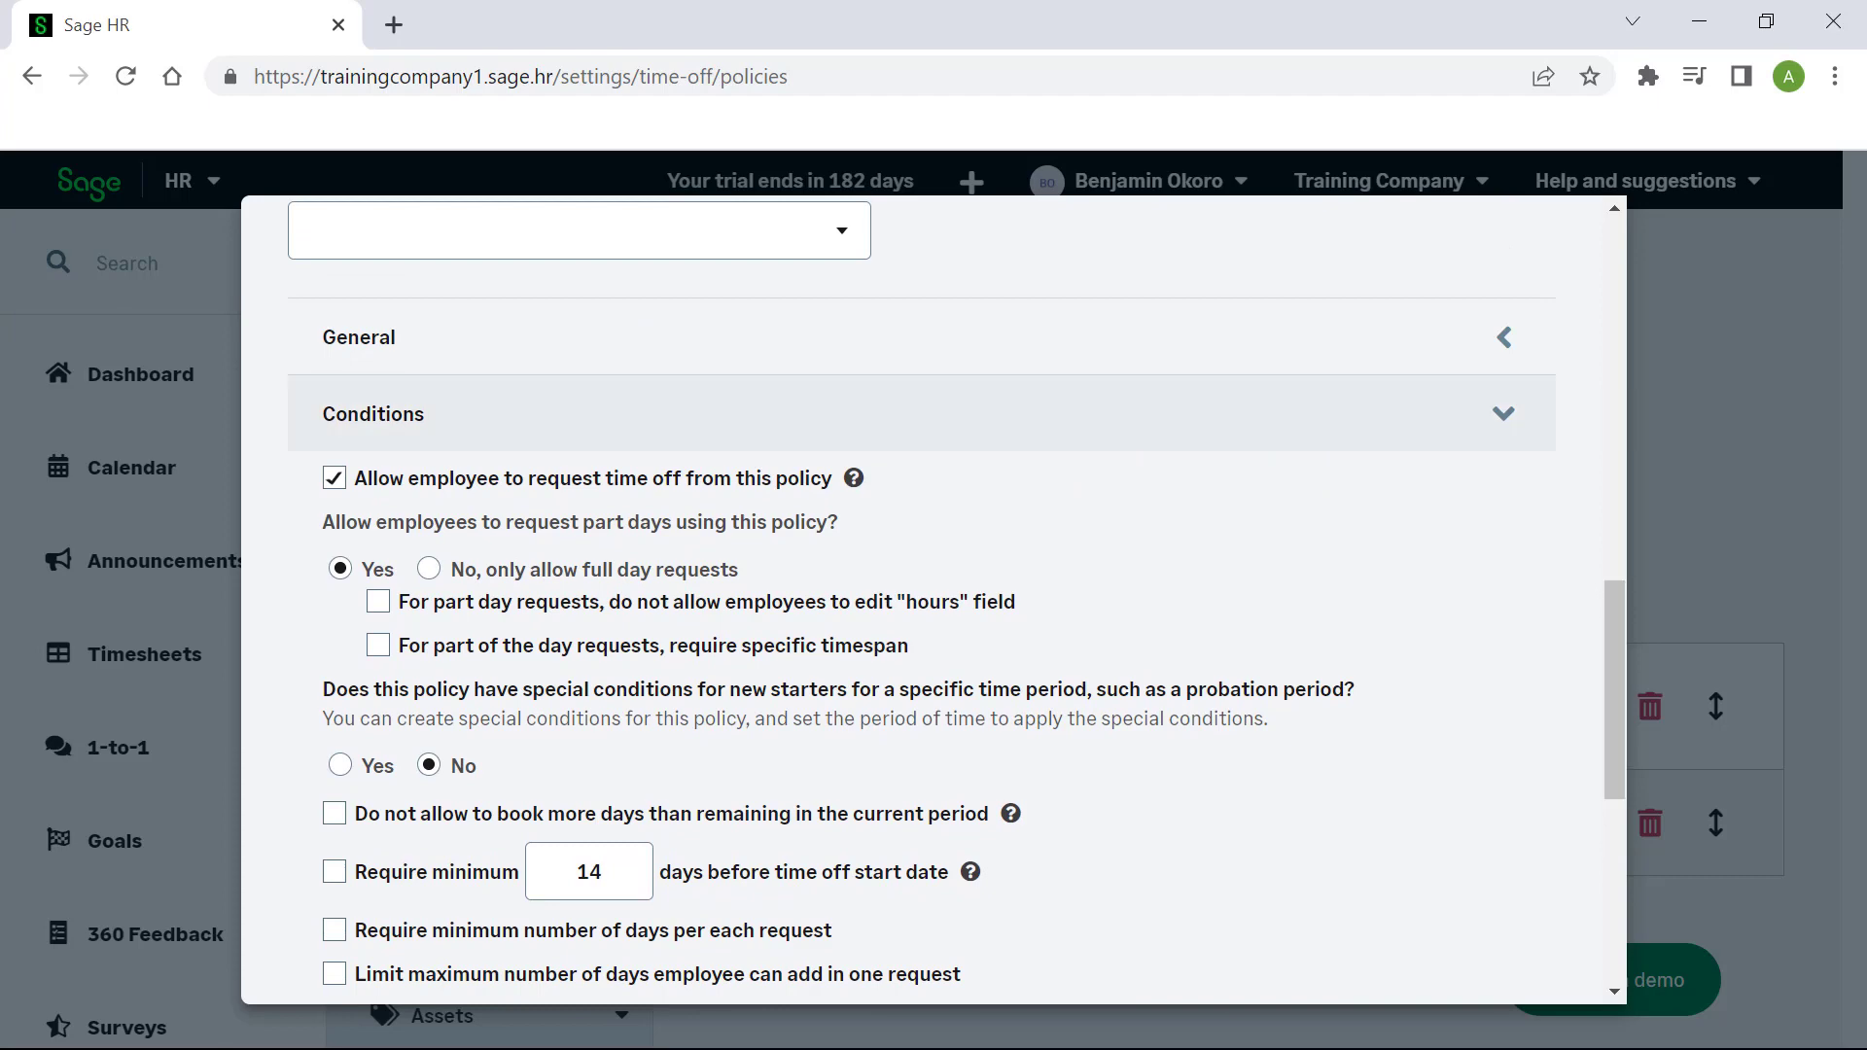
click(1504, 412)
click(1504, 527)
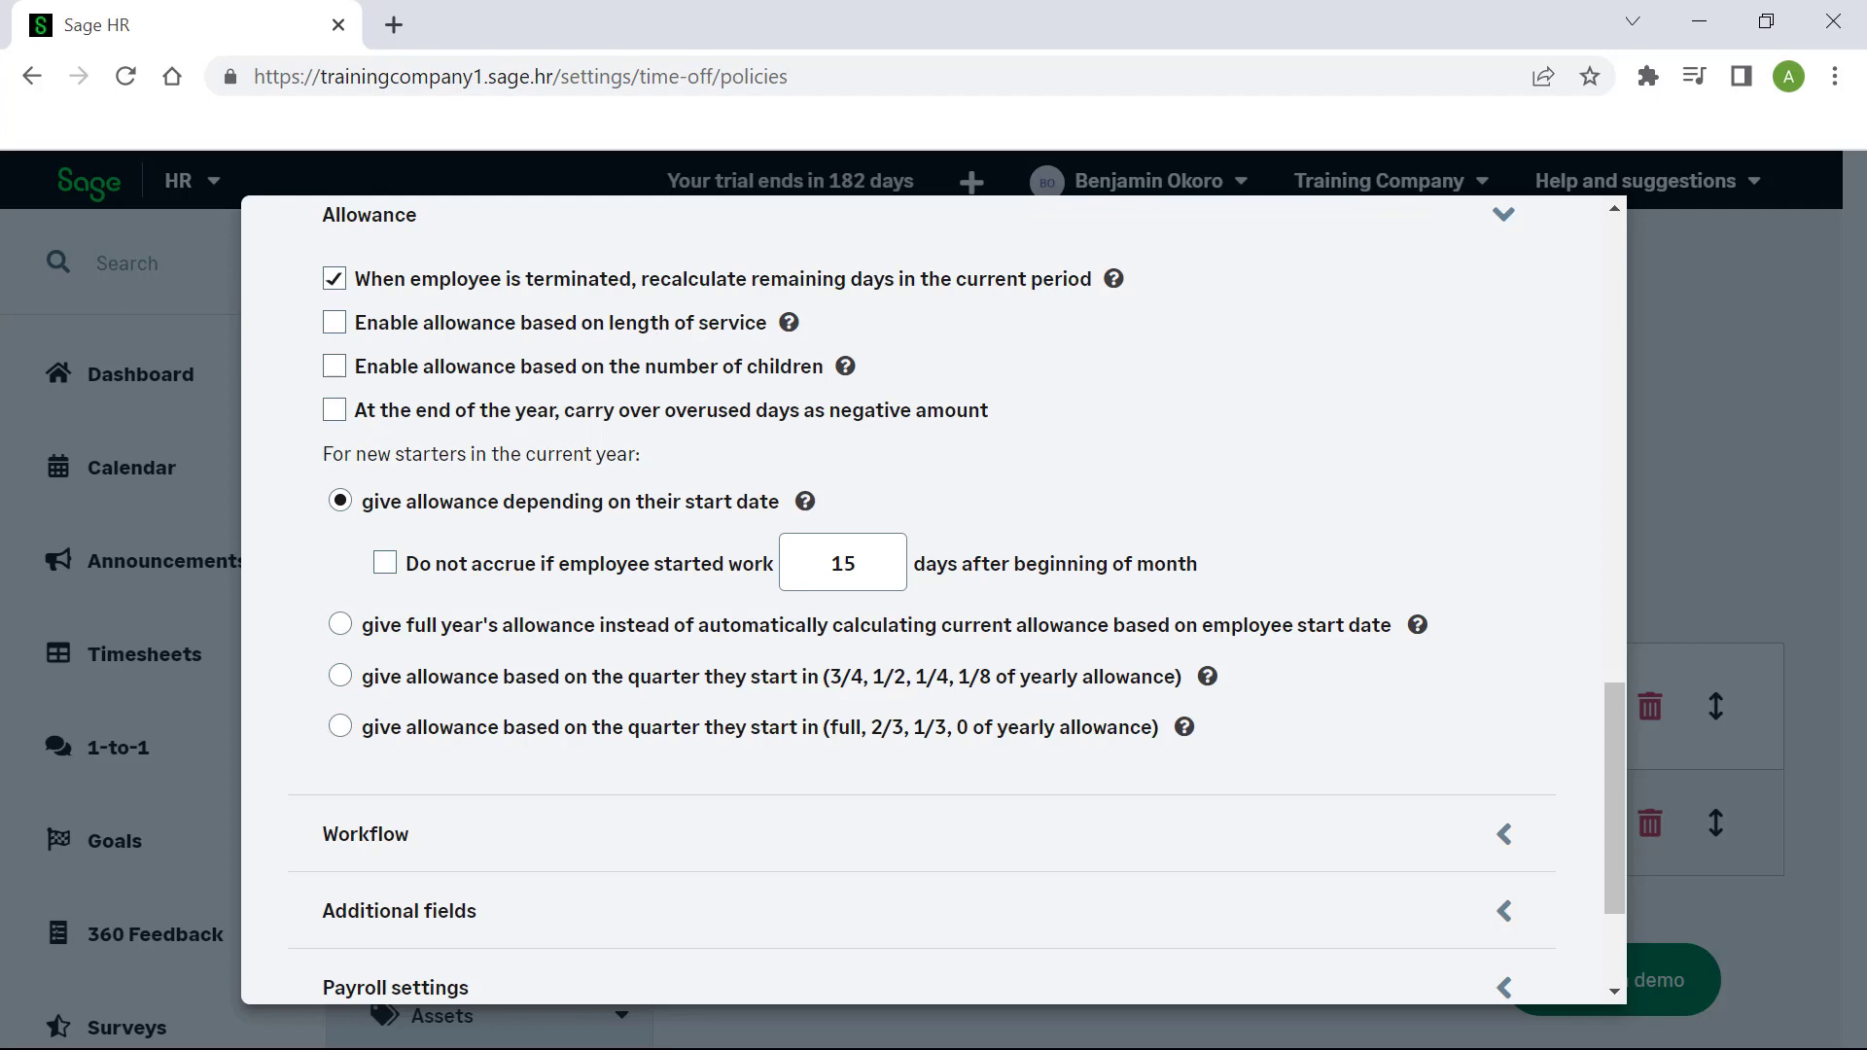
click(370, 214)
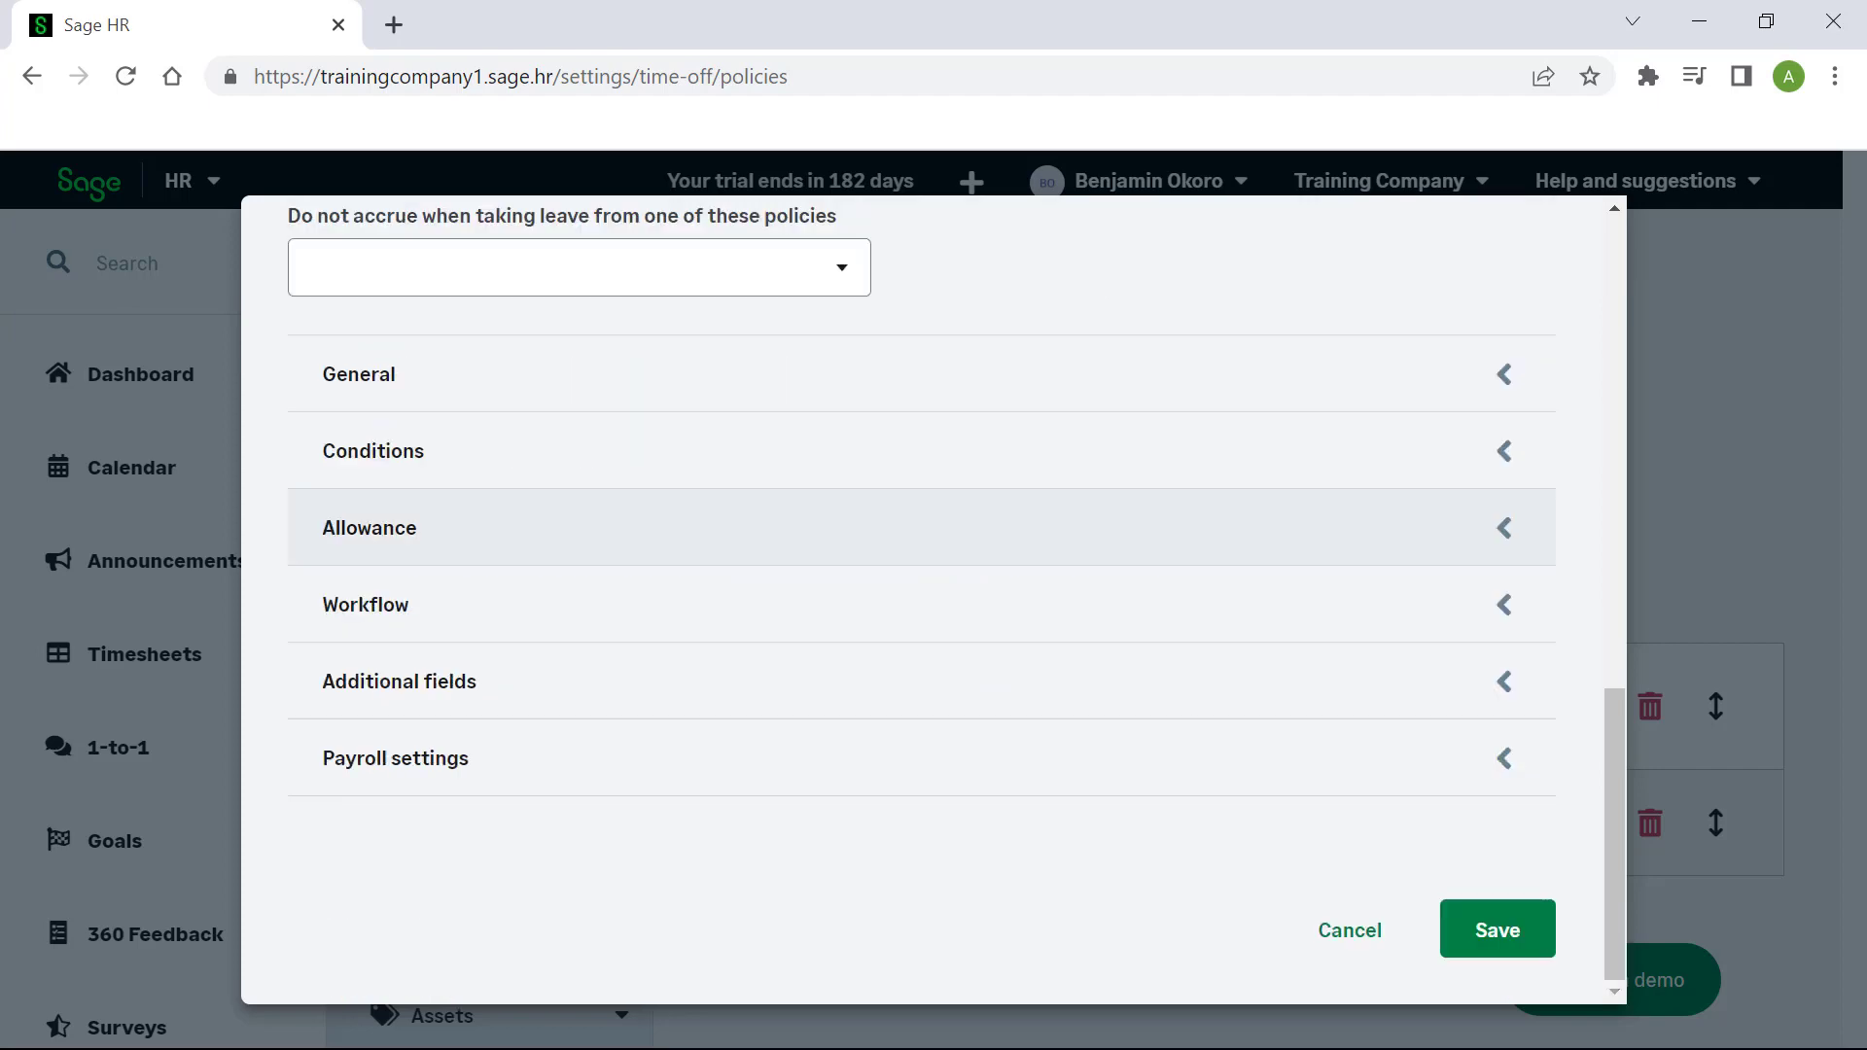
click(366, 605)
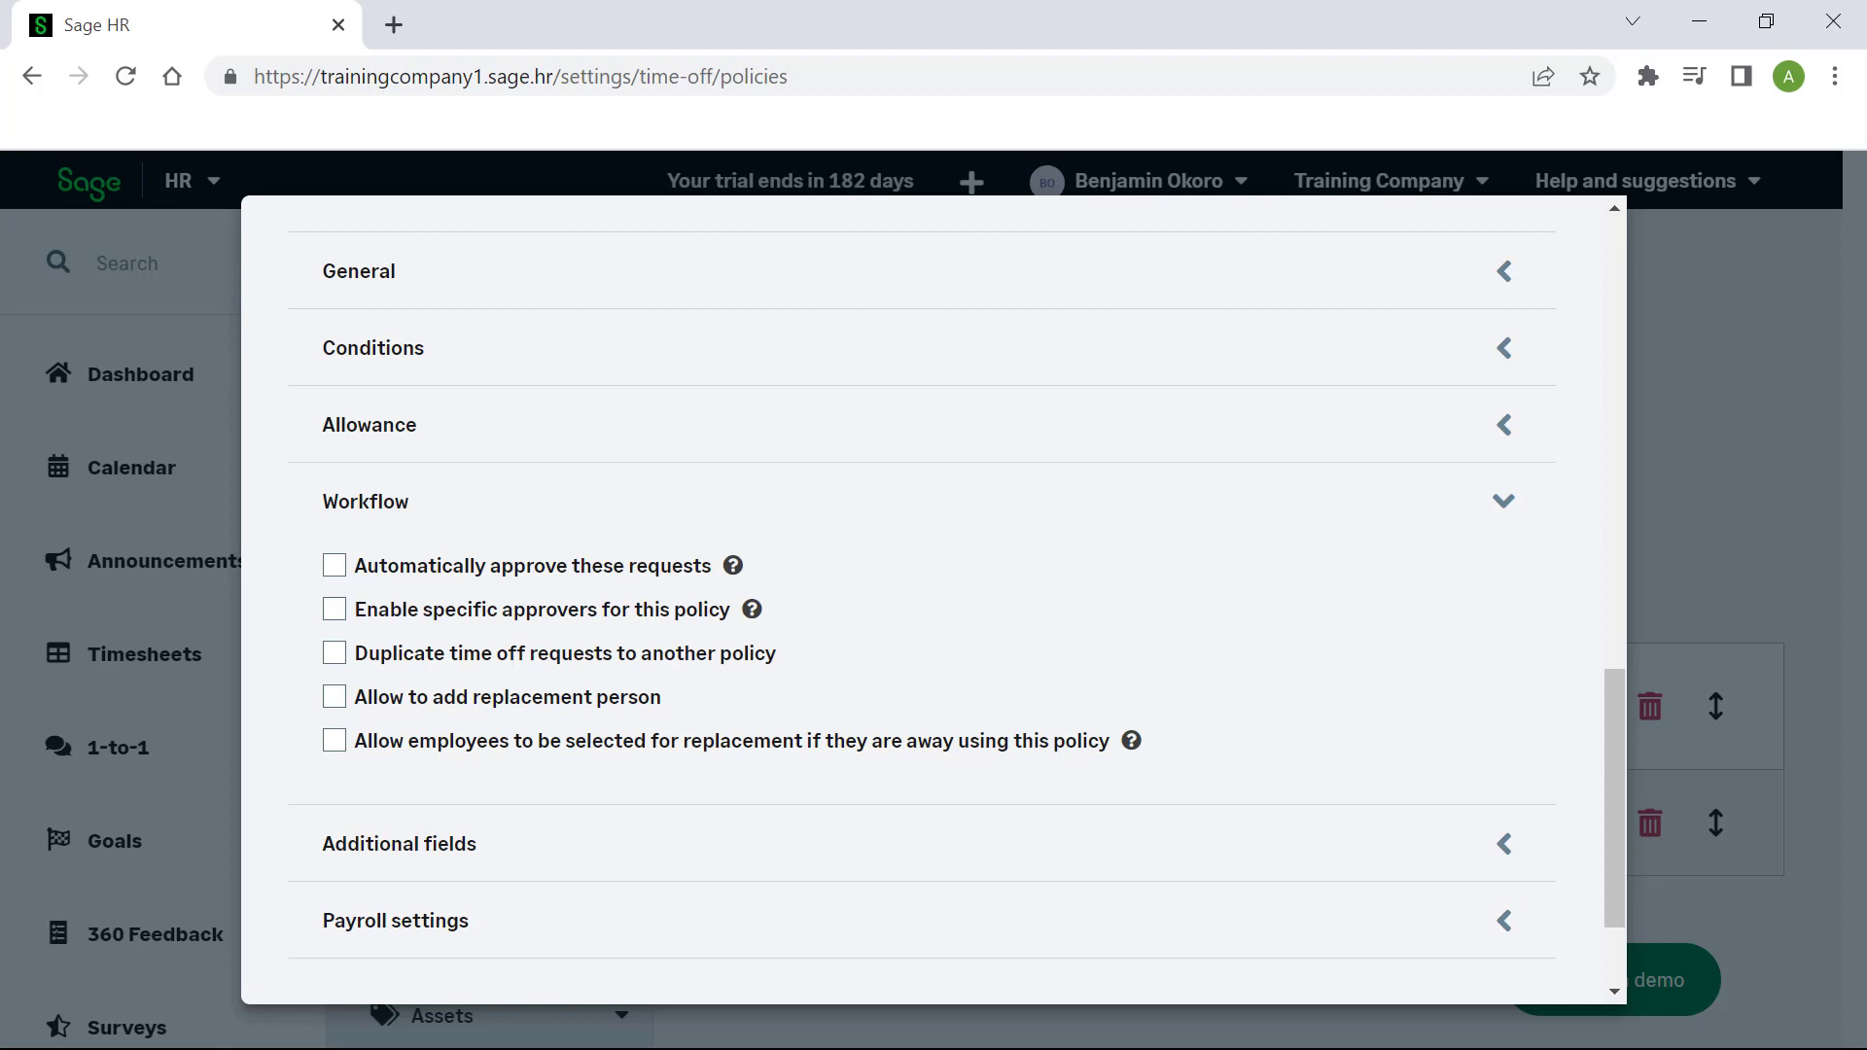
click(365, 500)
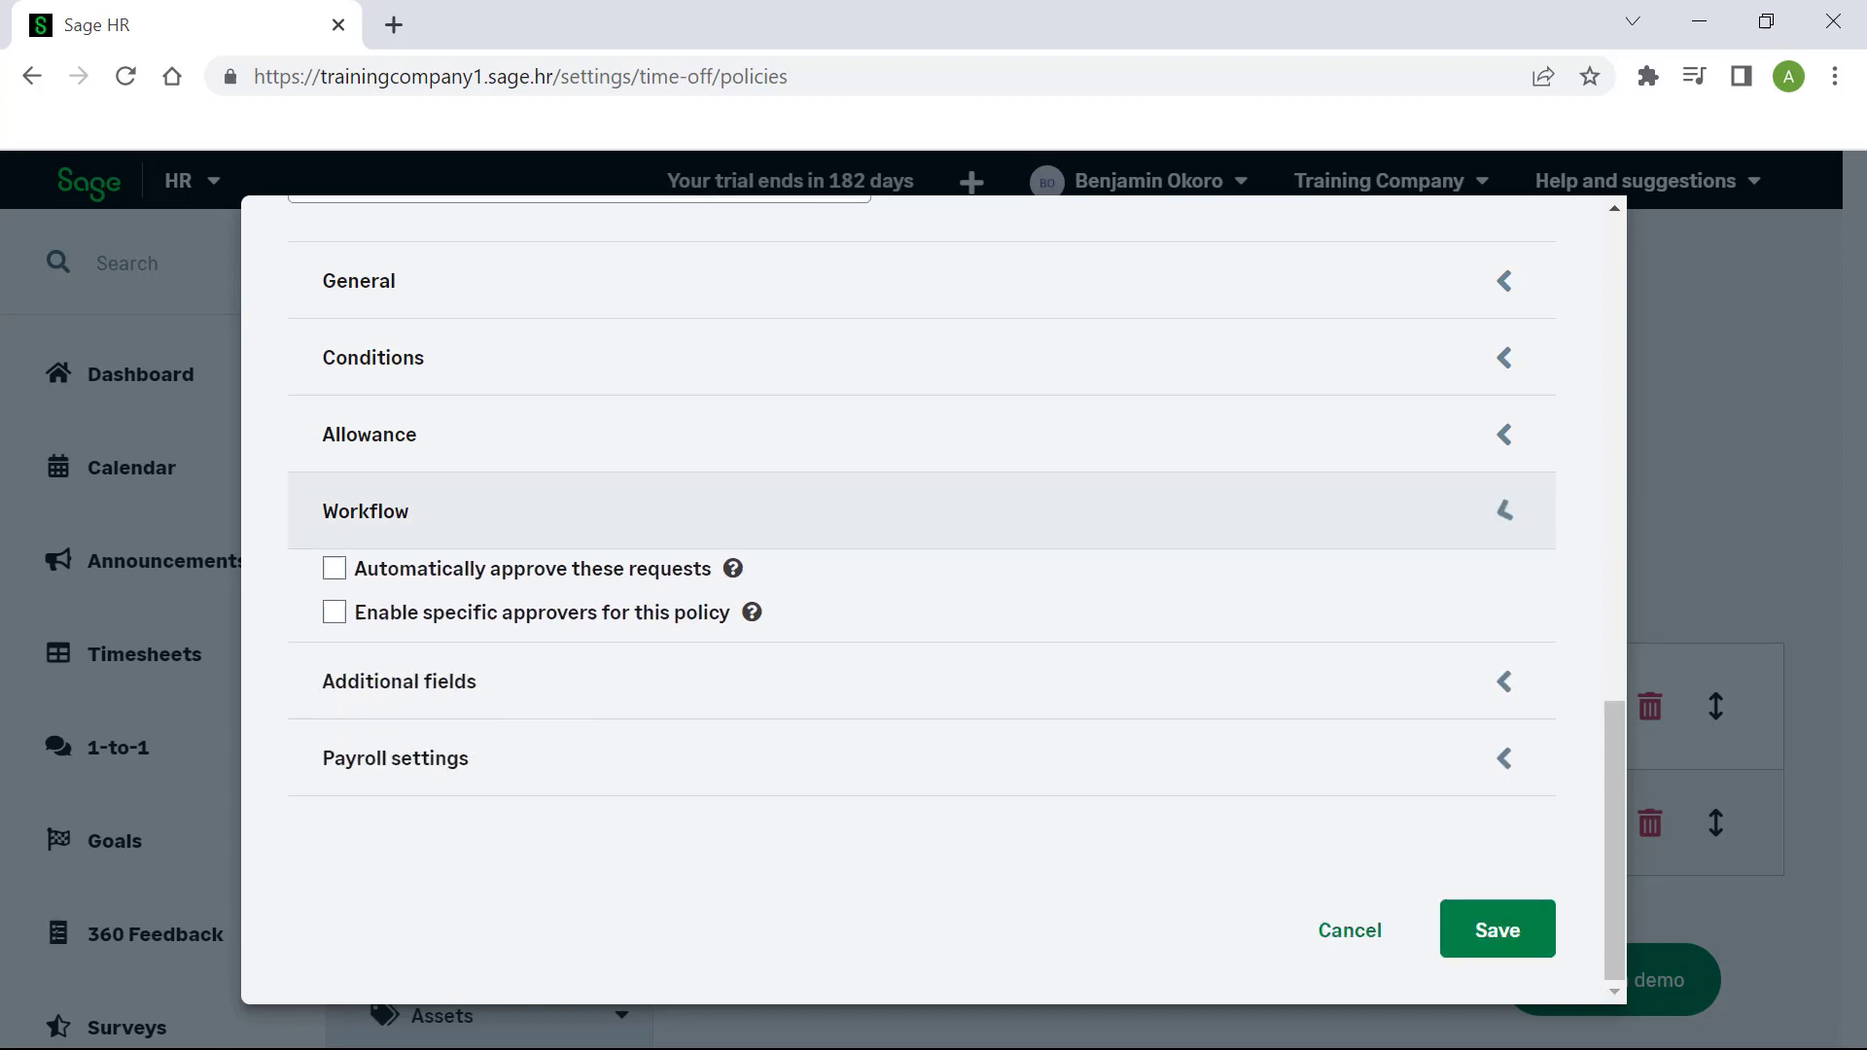
click(399, 681)
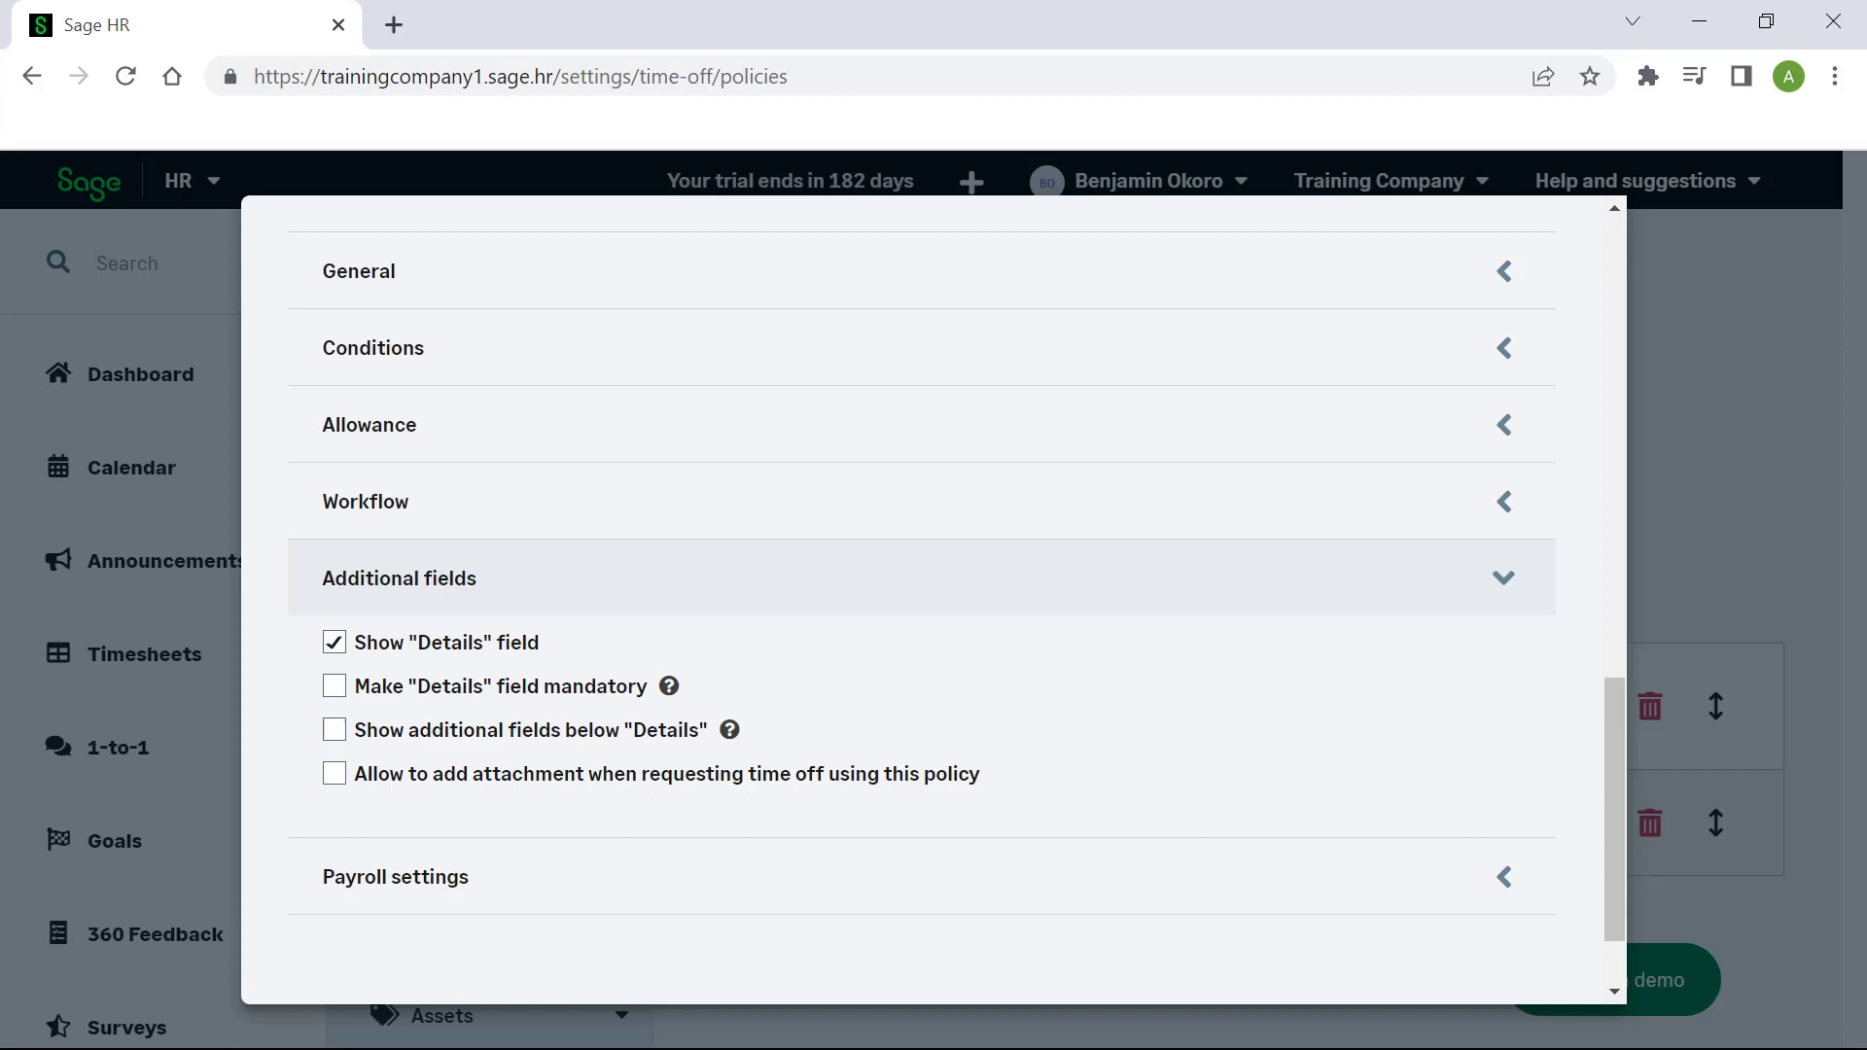
click(777, 577)
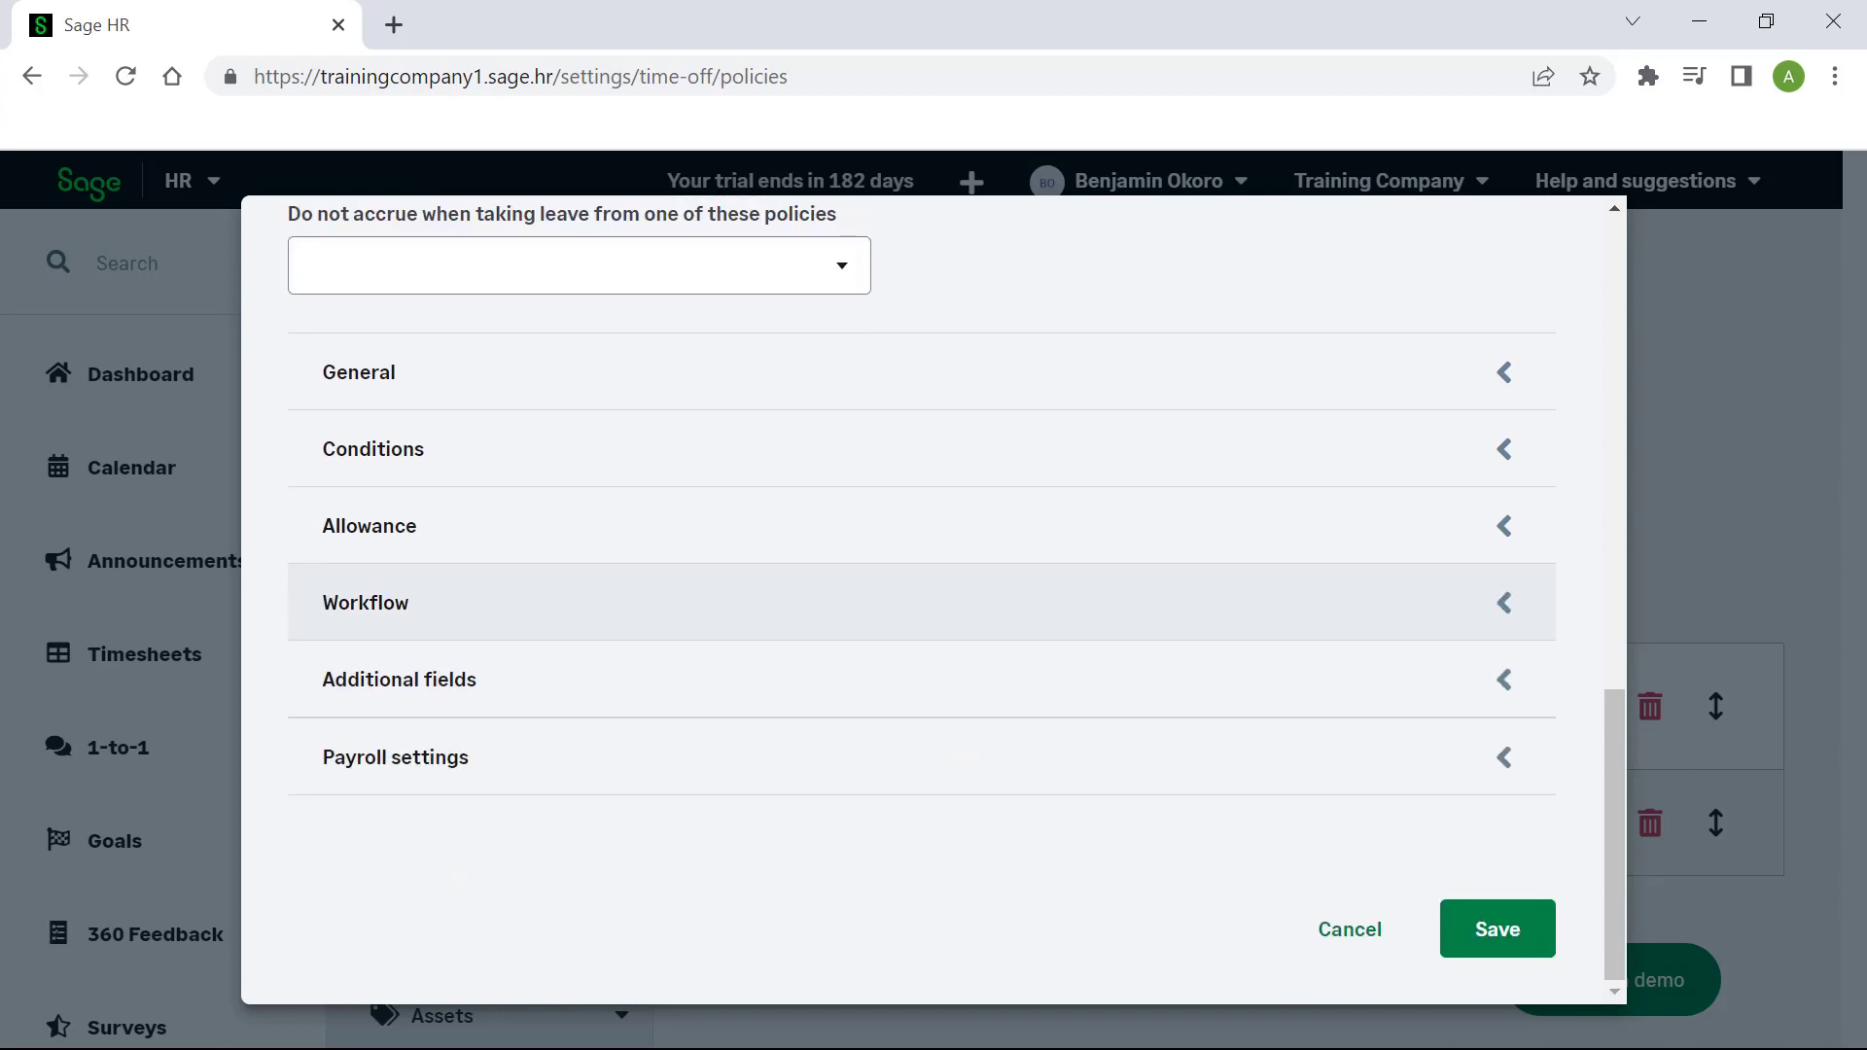
click(778, 758)
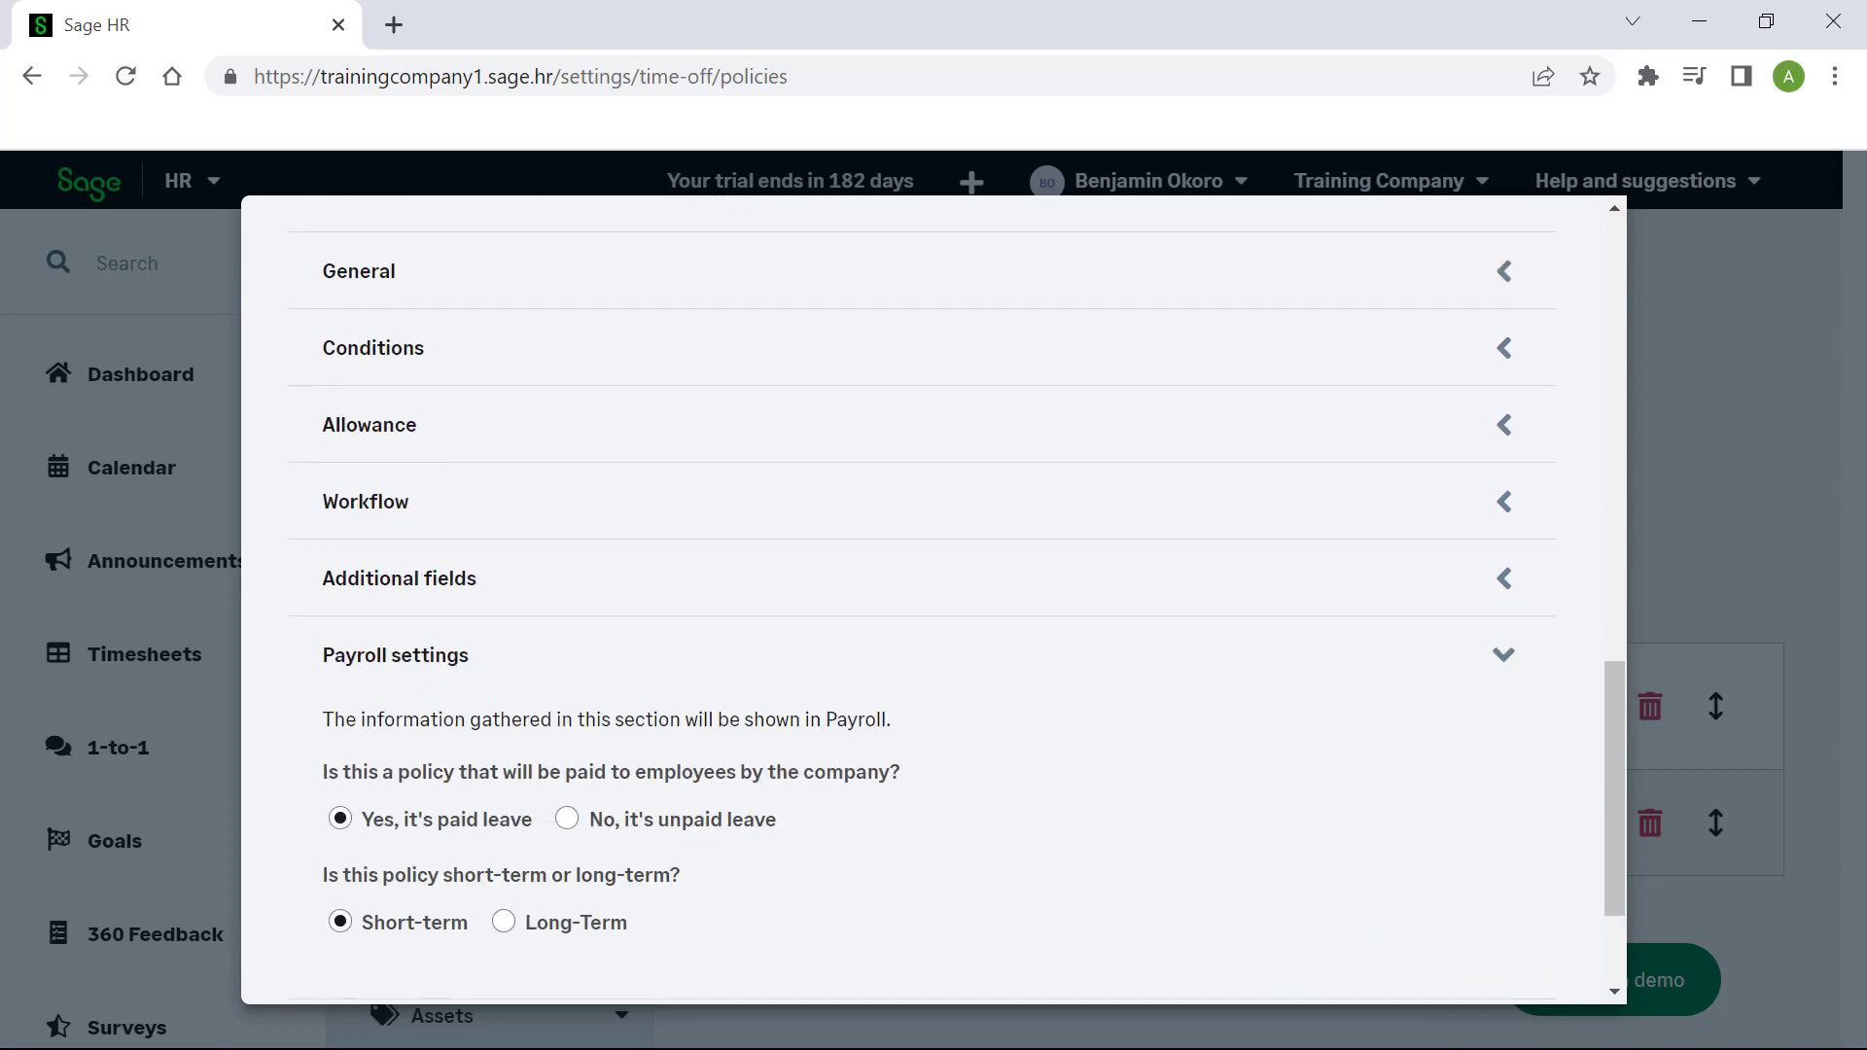
scroll(1614, 826, down, 2)
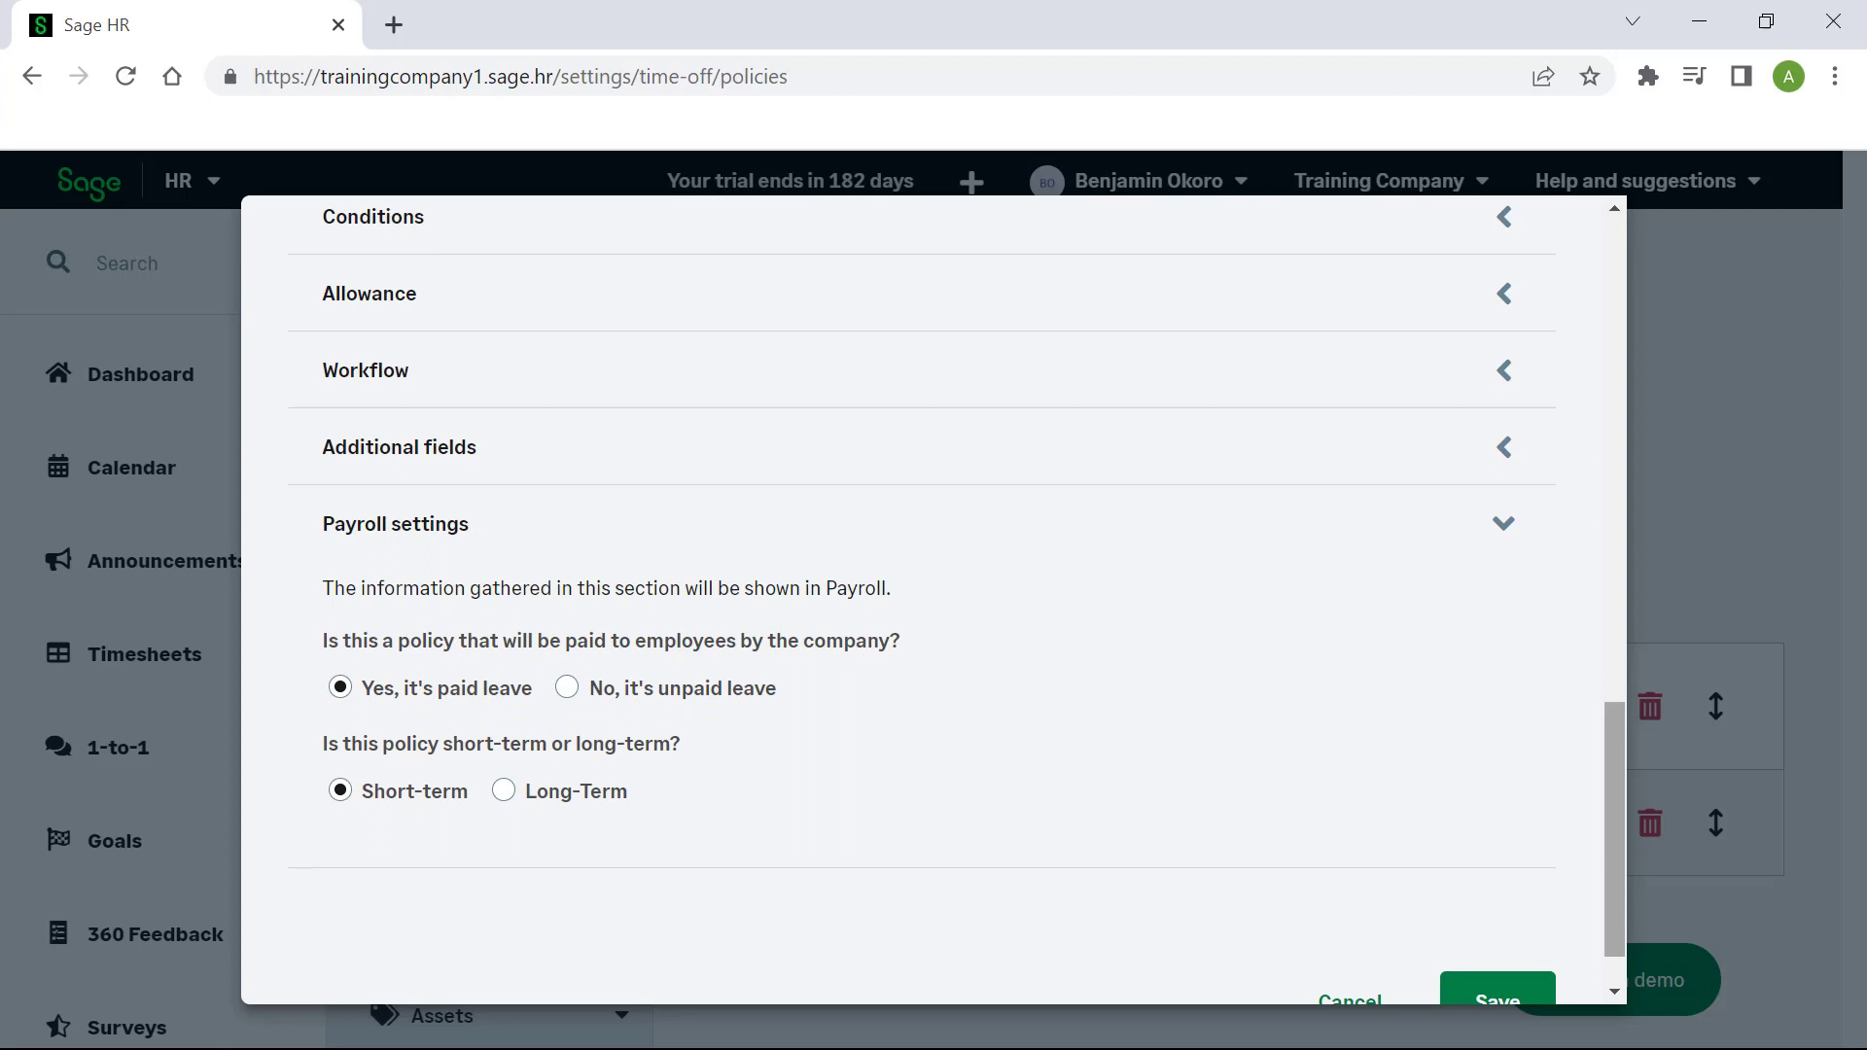
scroll(922, 583, down, 1)
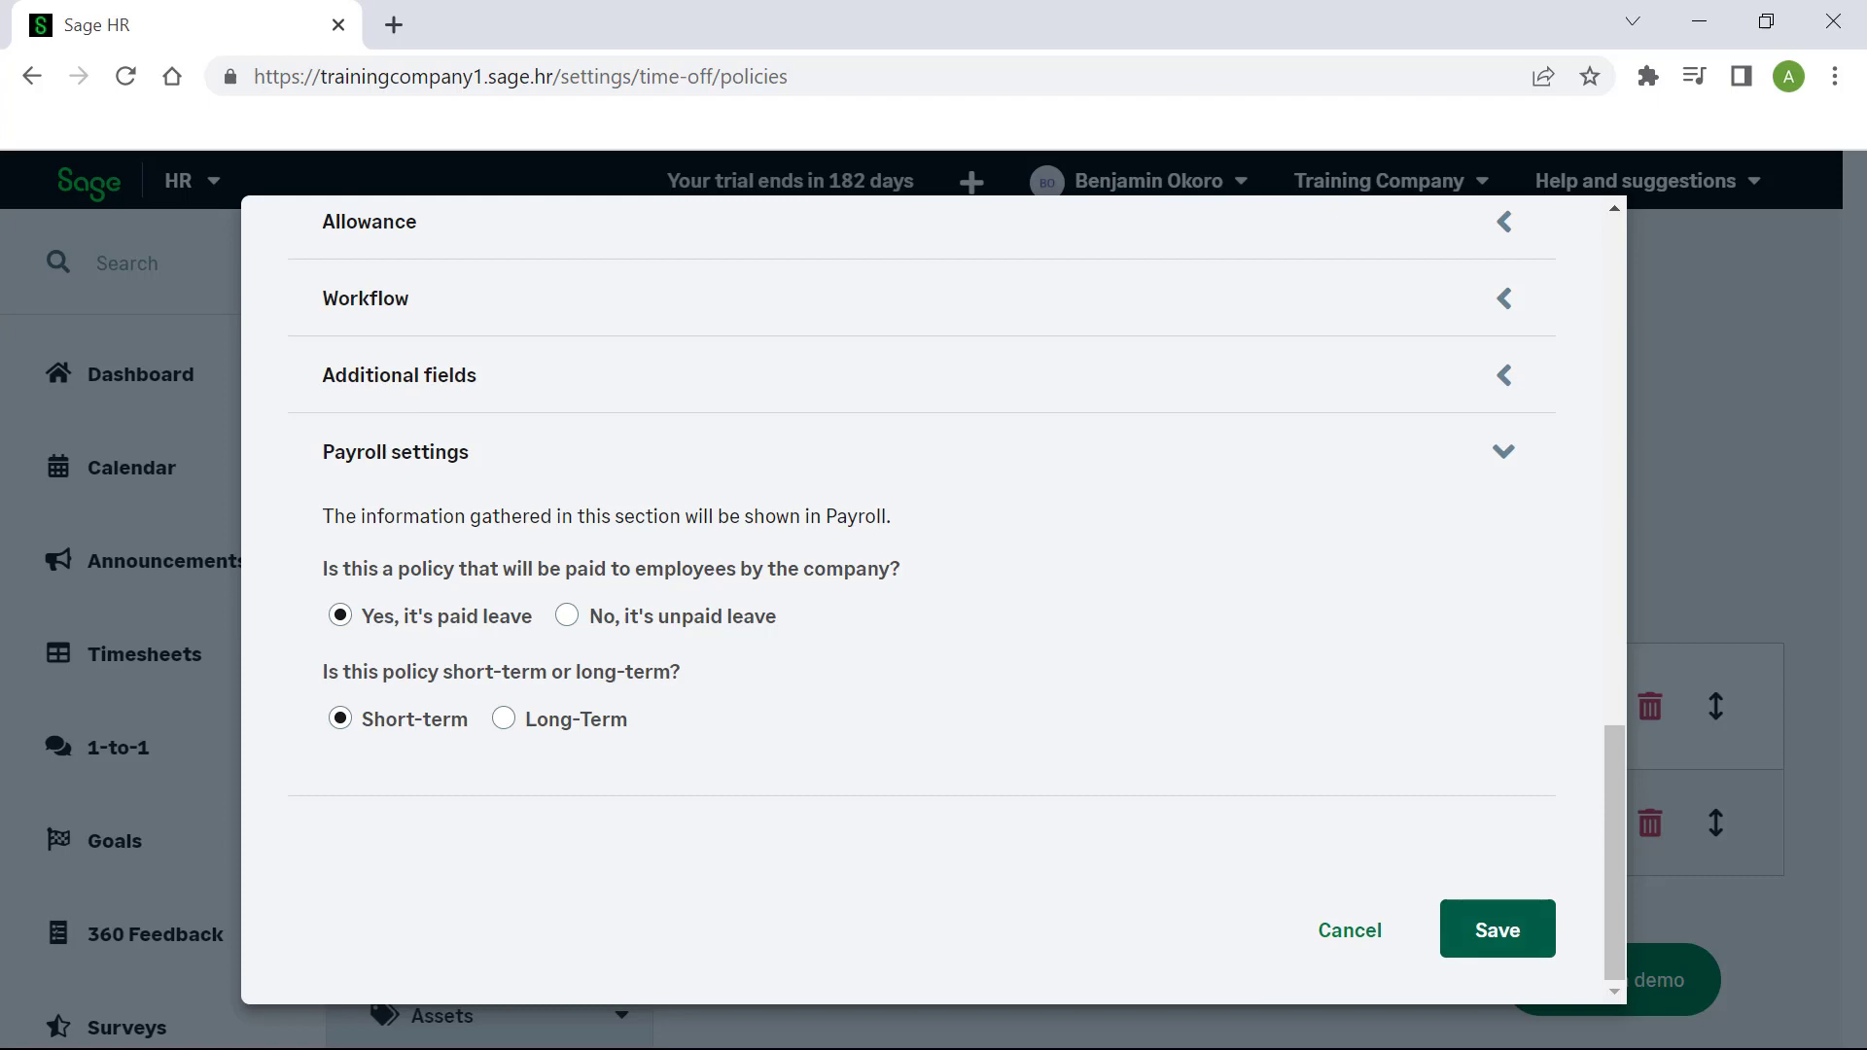
Save the Annual Leave policy and view its 20-day individual allowances per employee
click(1497, 930)
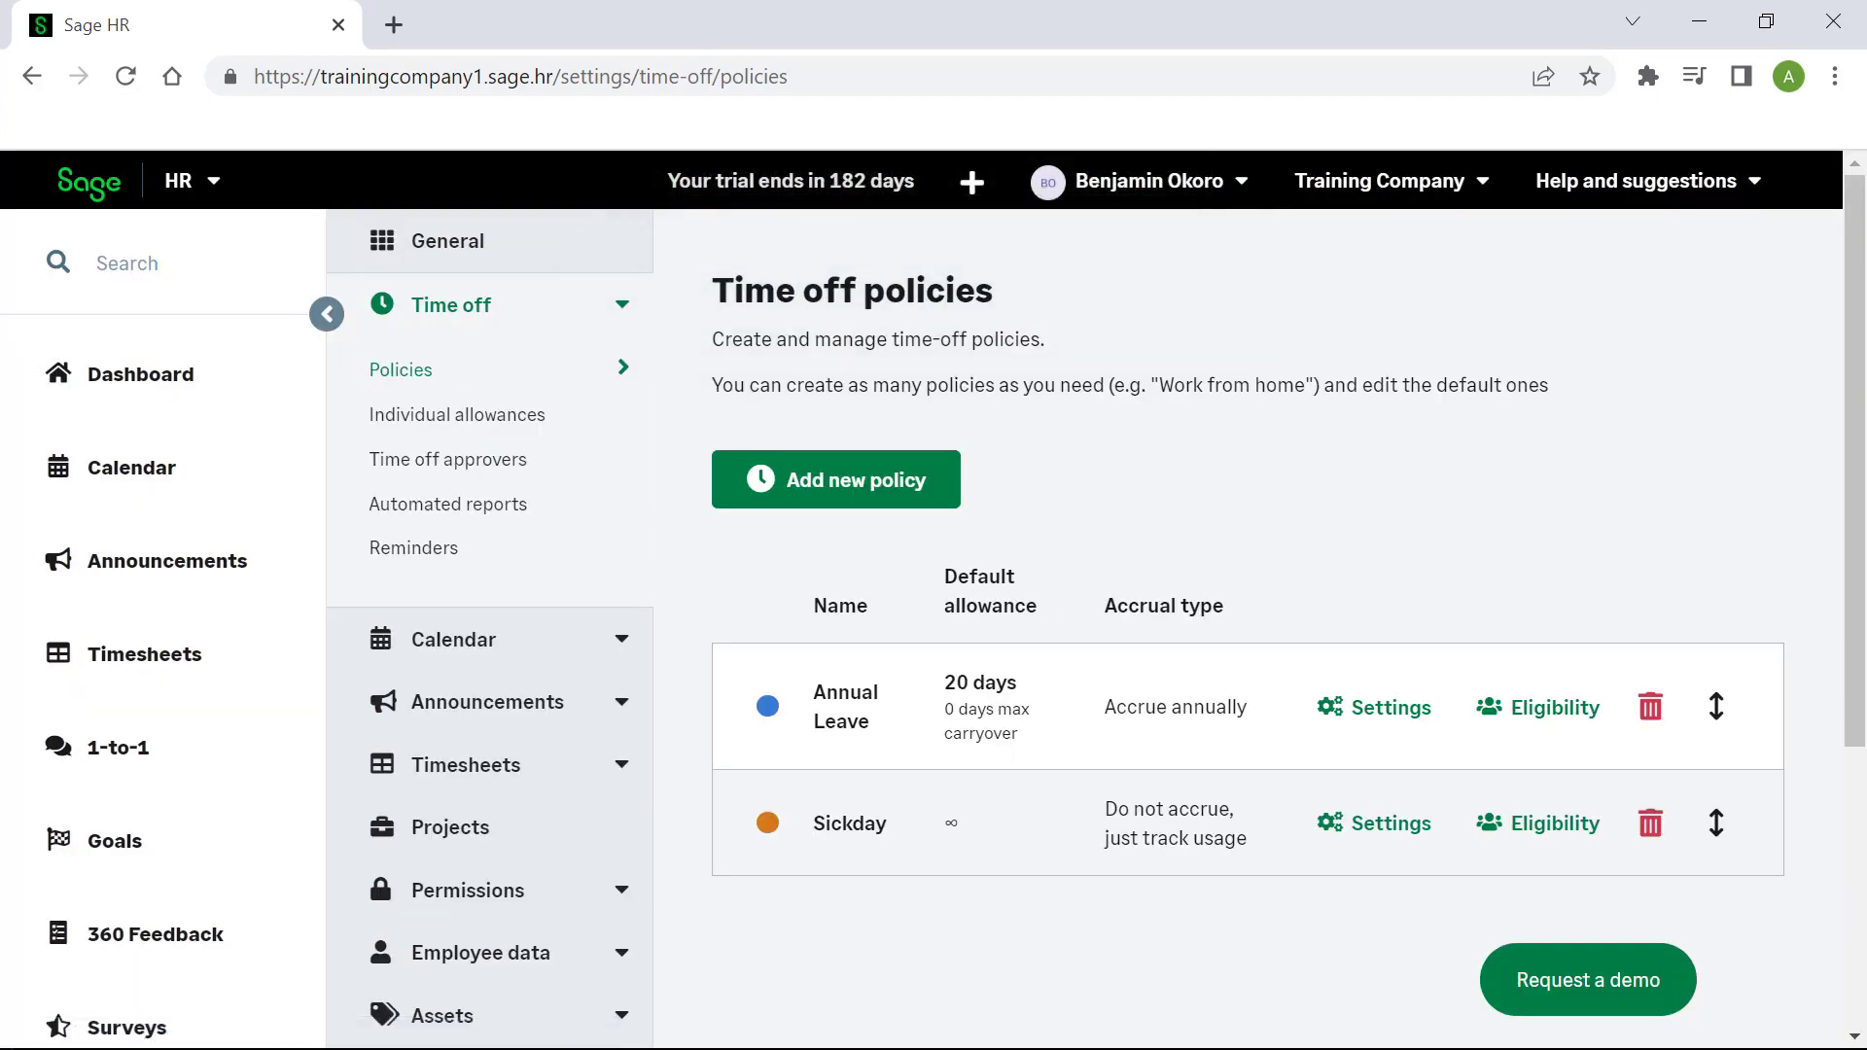
click(457, 414)
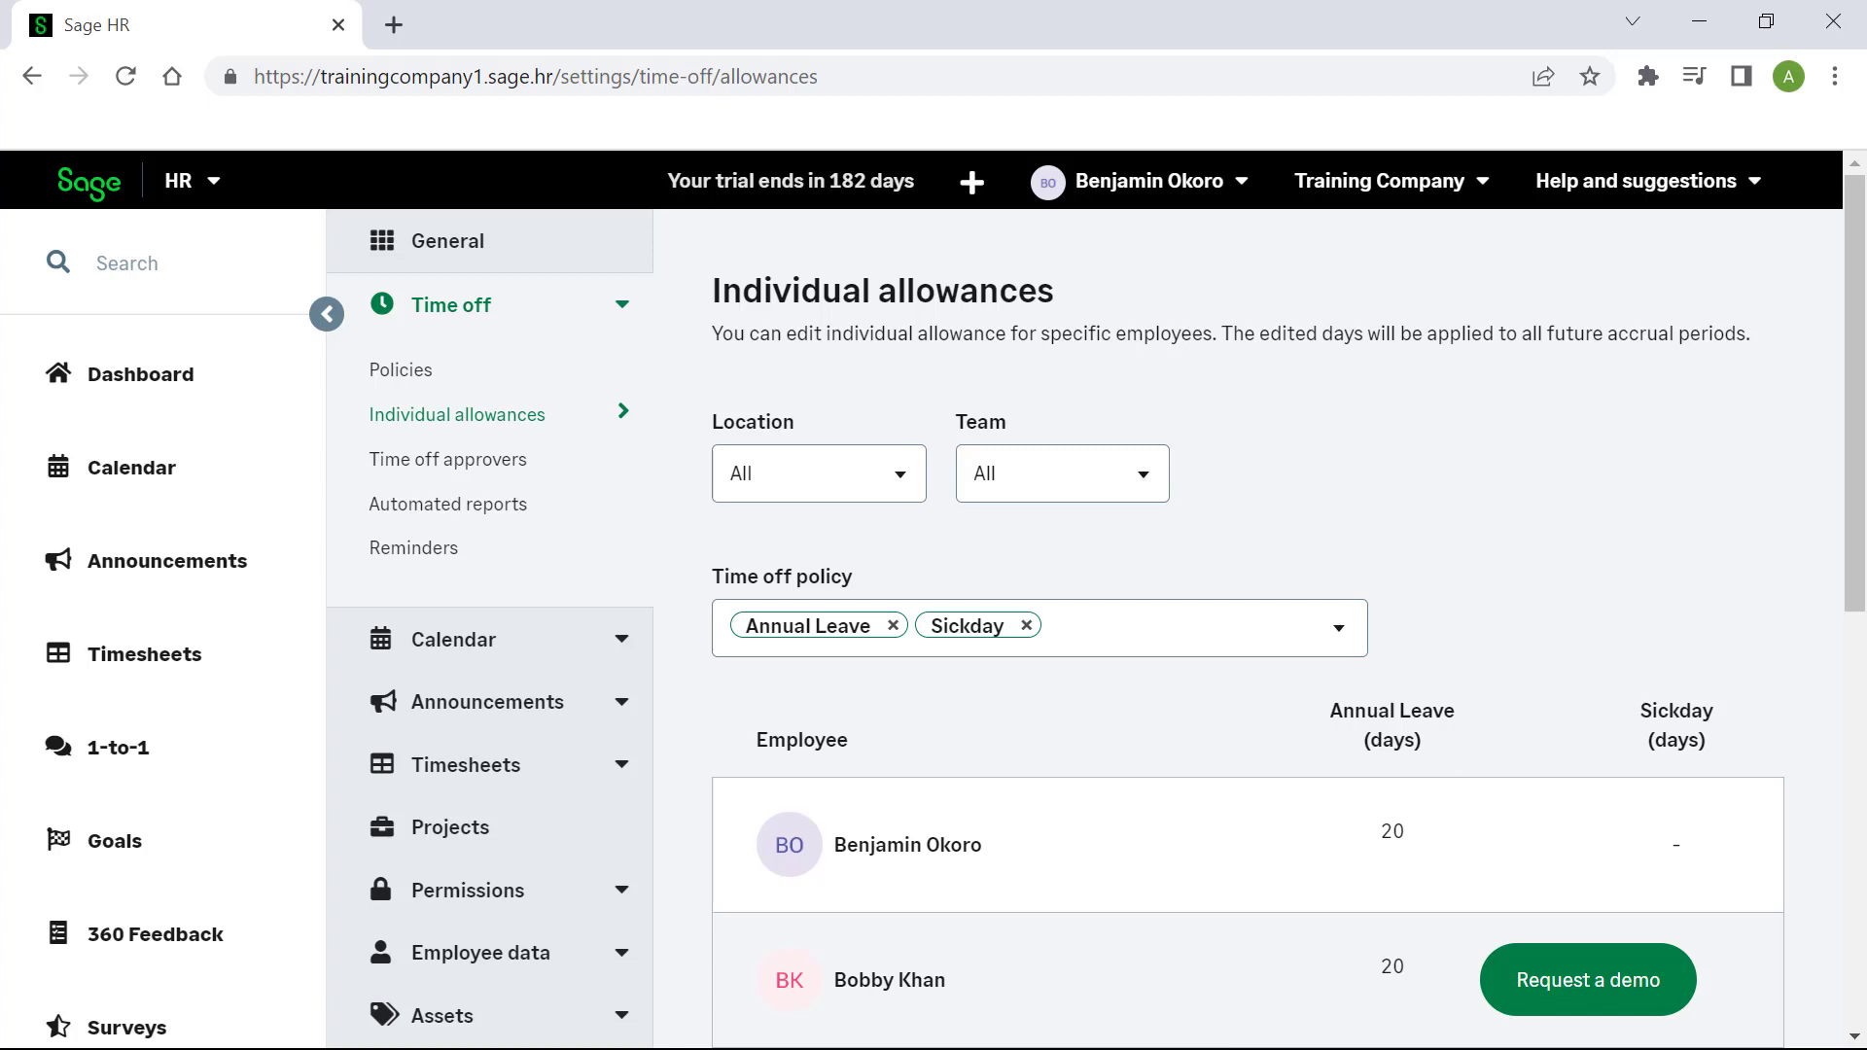
Add the HR manager as individual time-off approver for the second employee
click(448, 459)
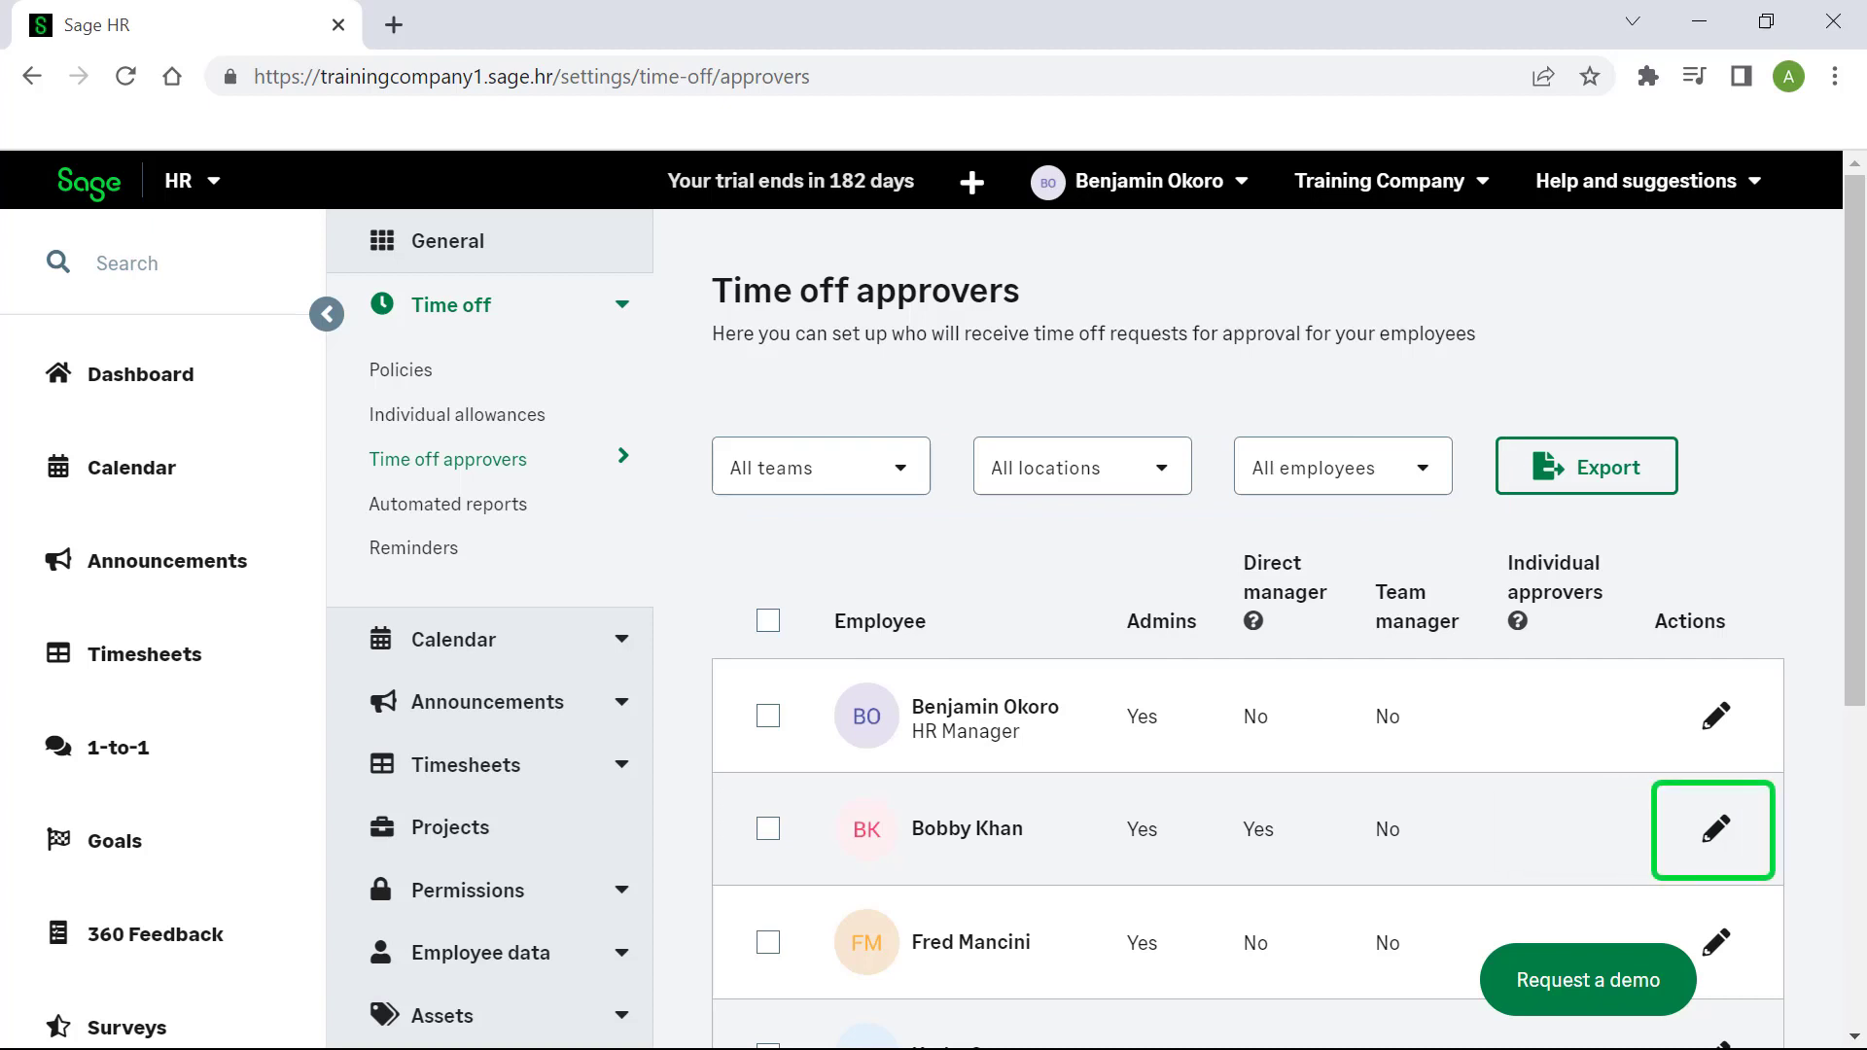
click(1716, 828)
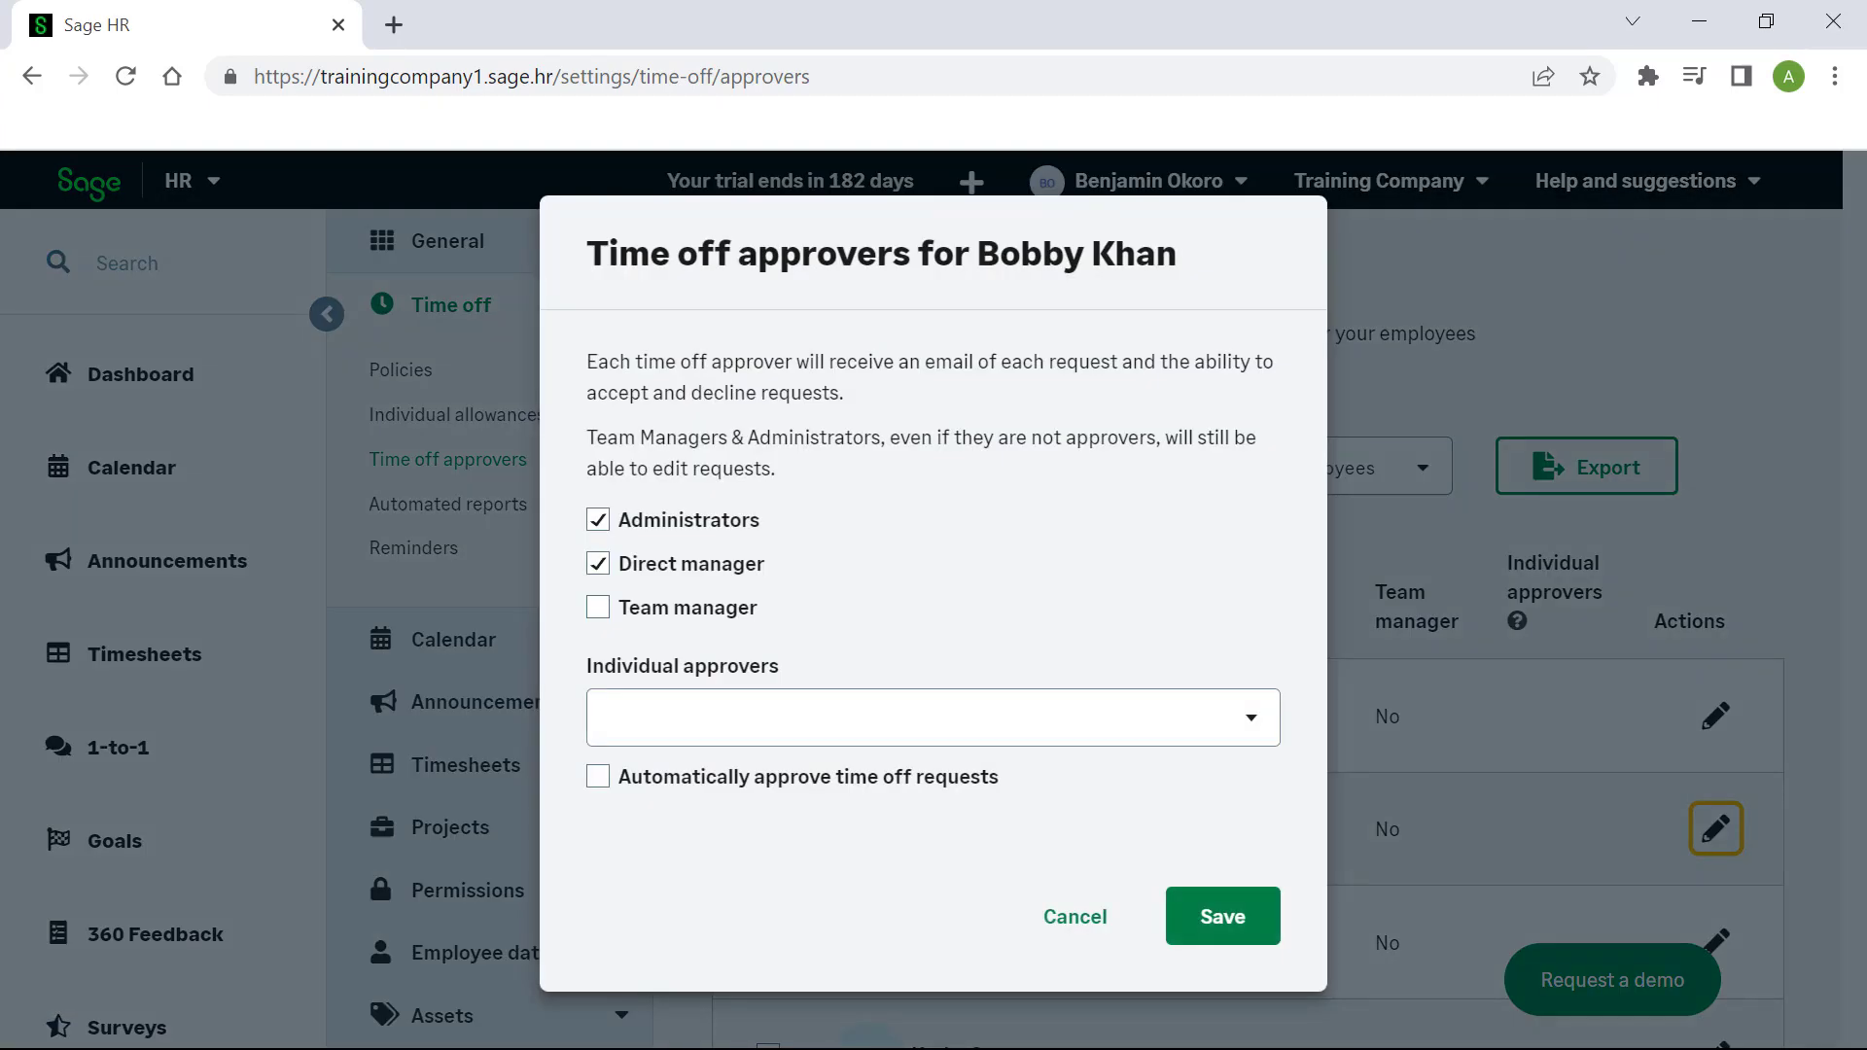
click(914, 717)
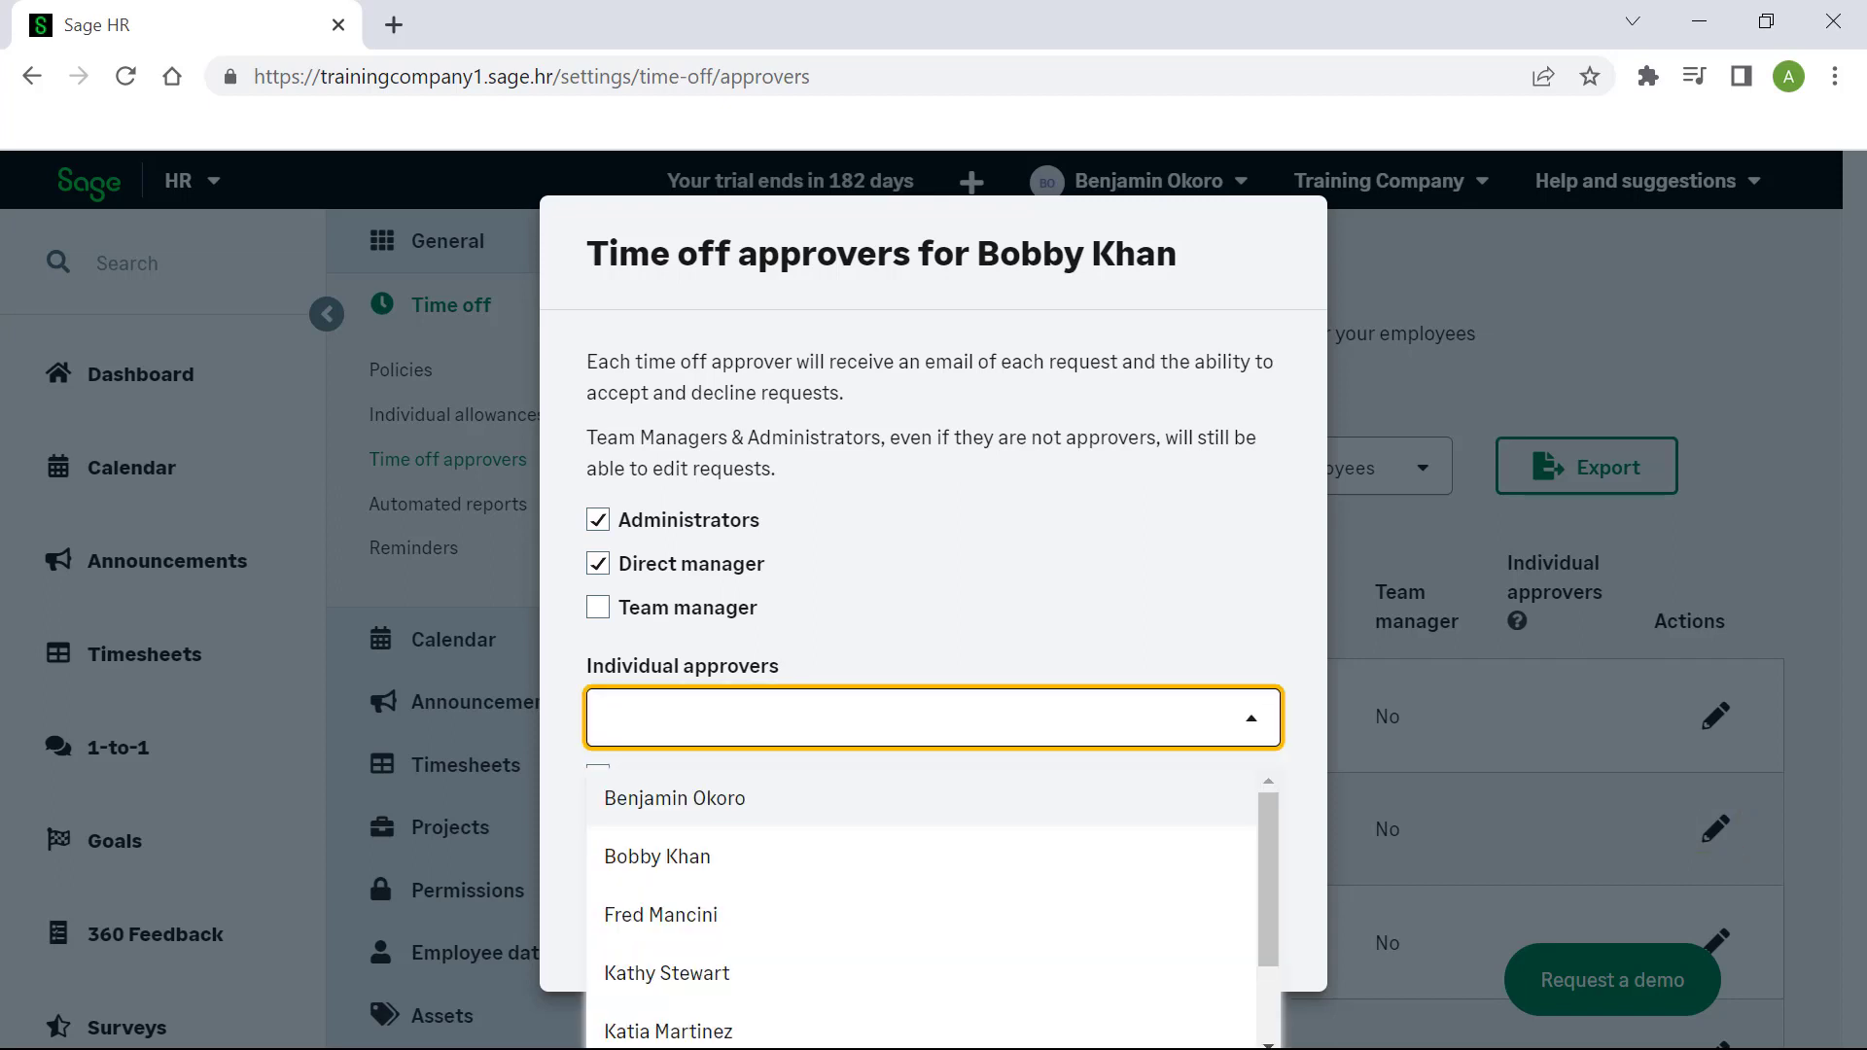
key(Return)
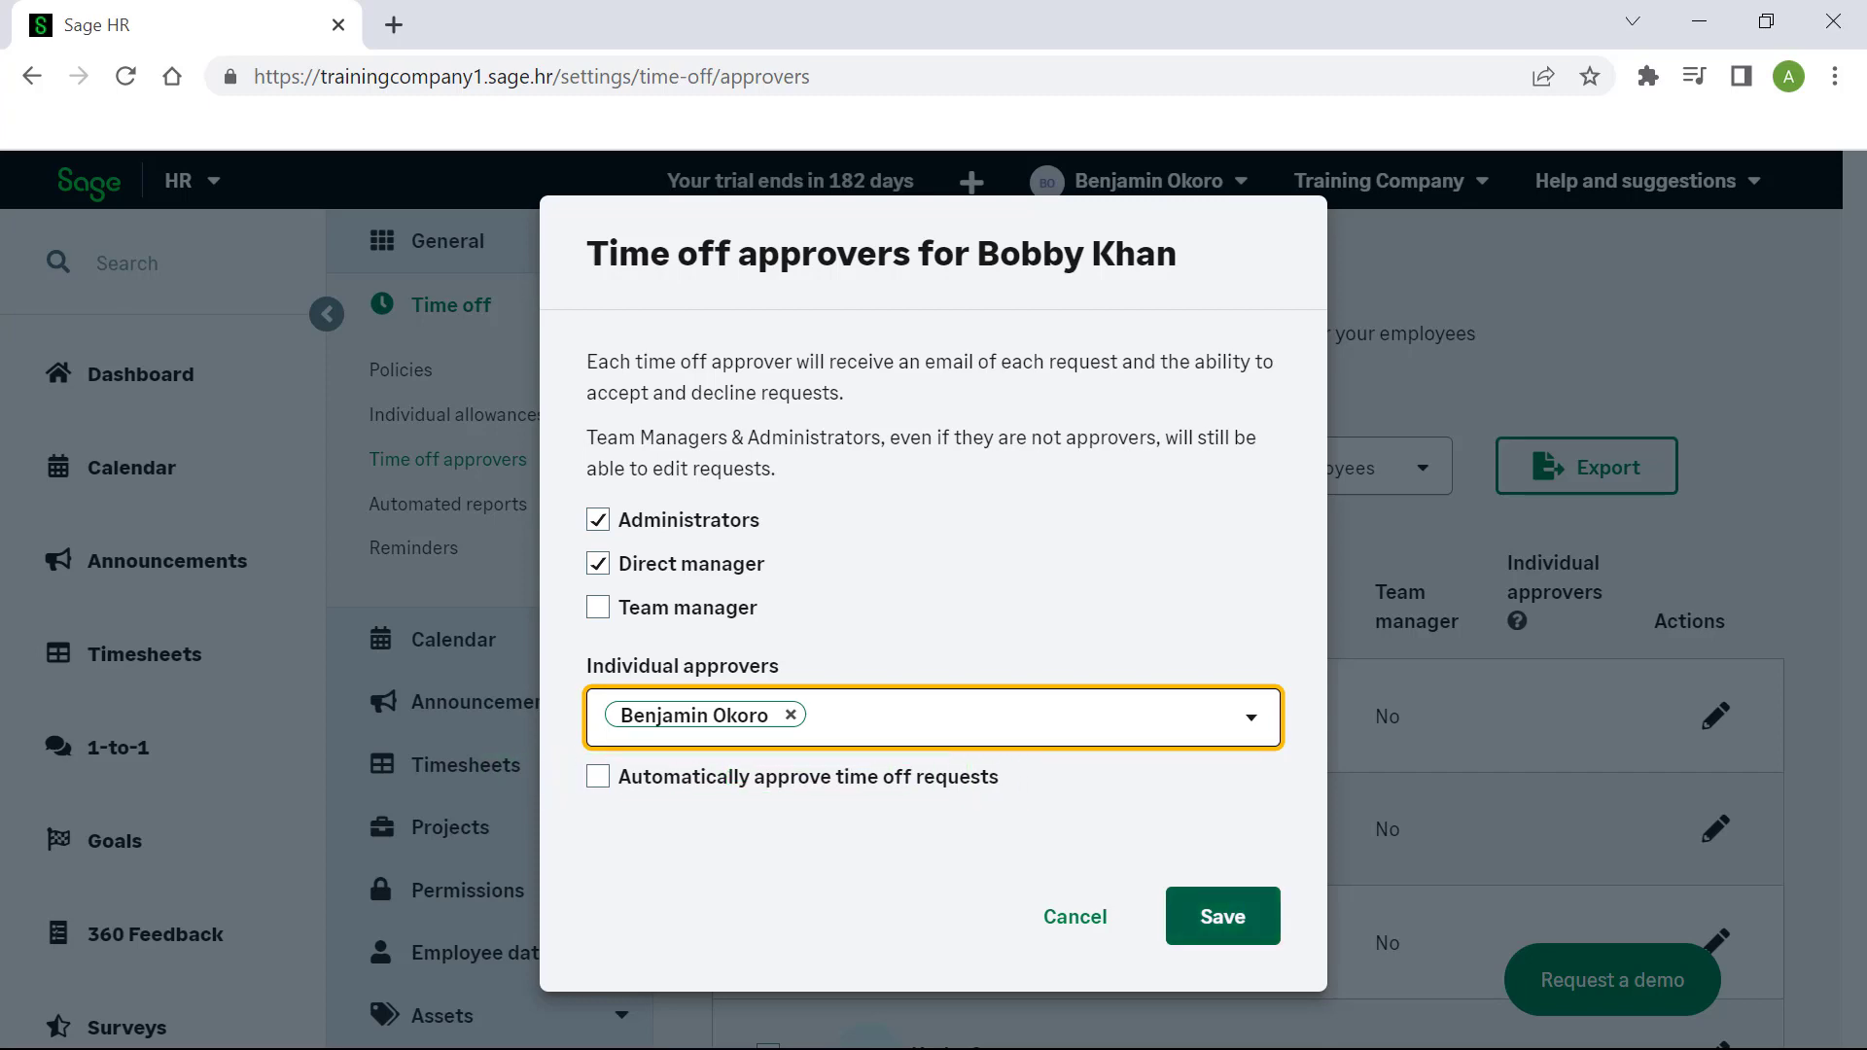
key(Return)
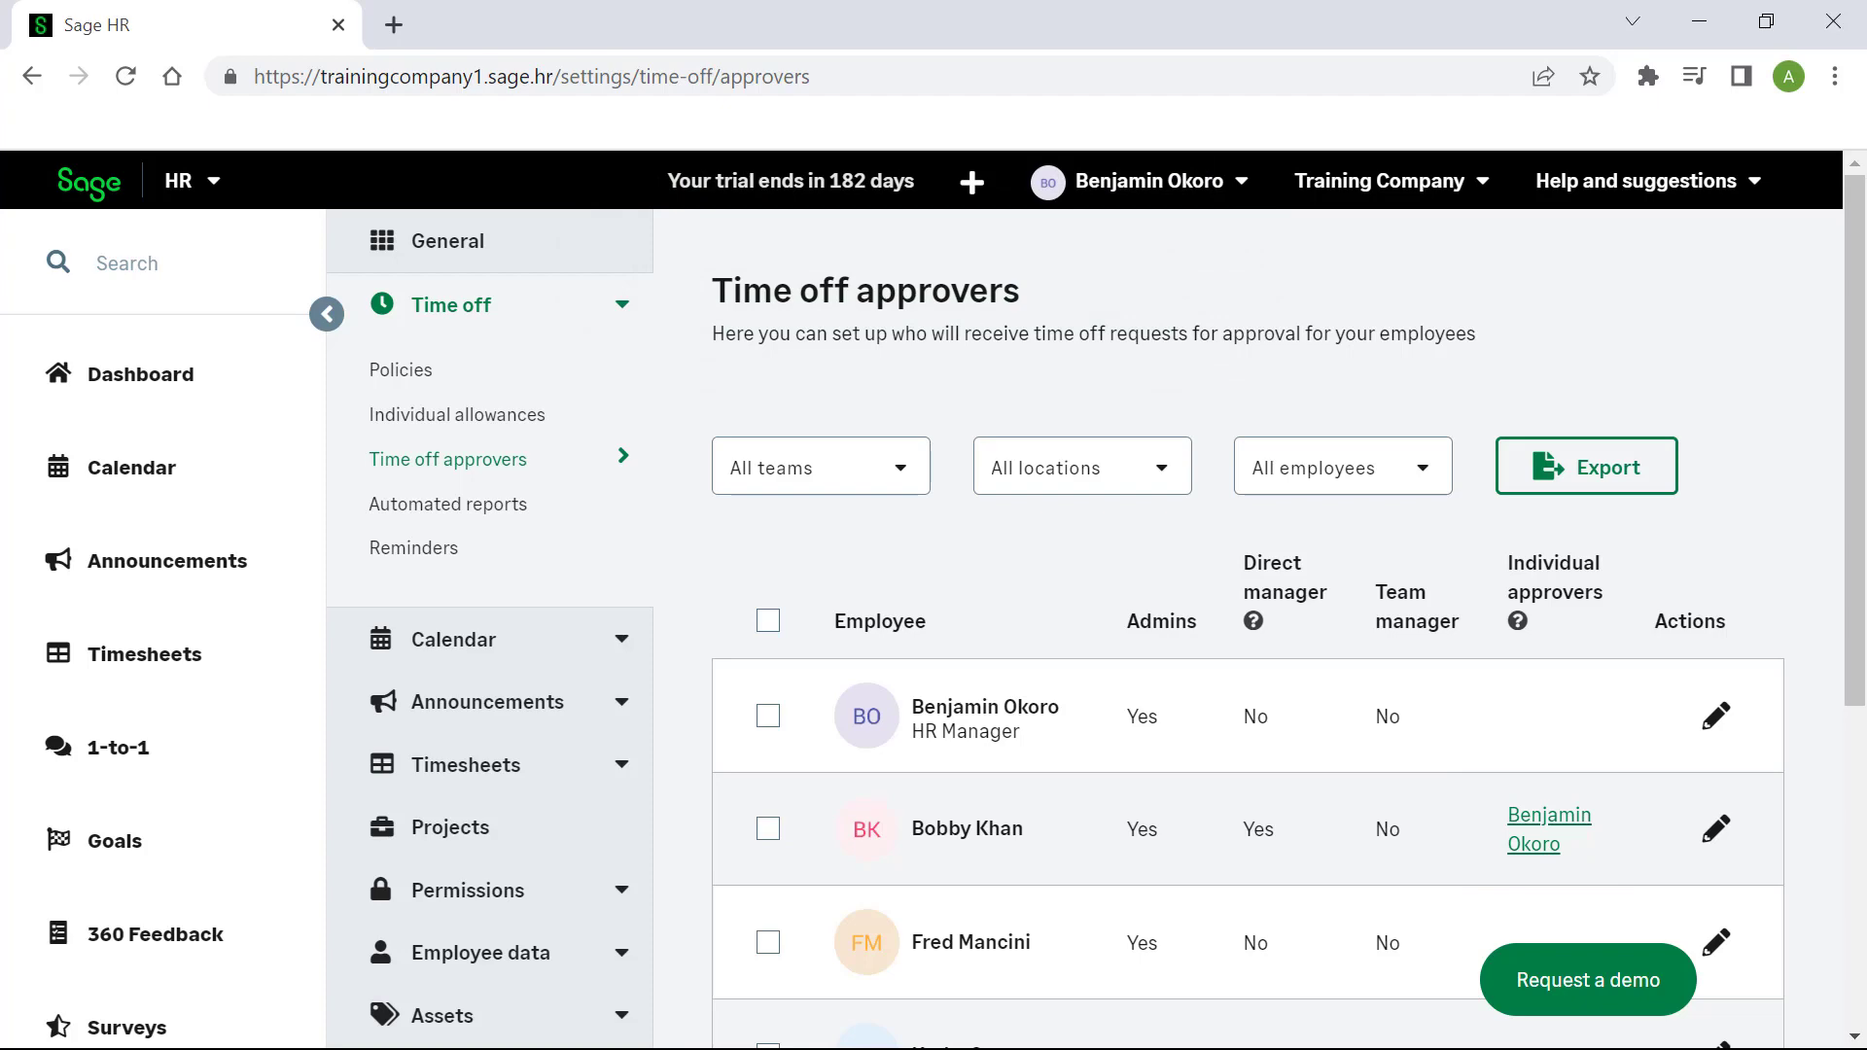
click(450, 304)
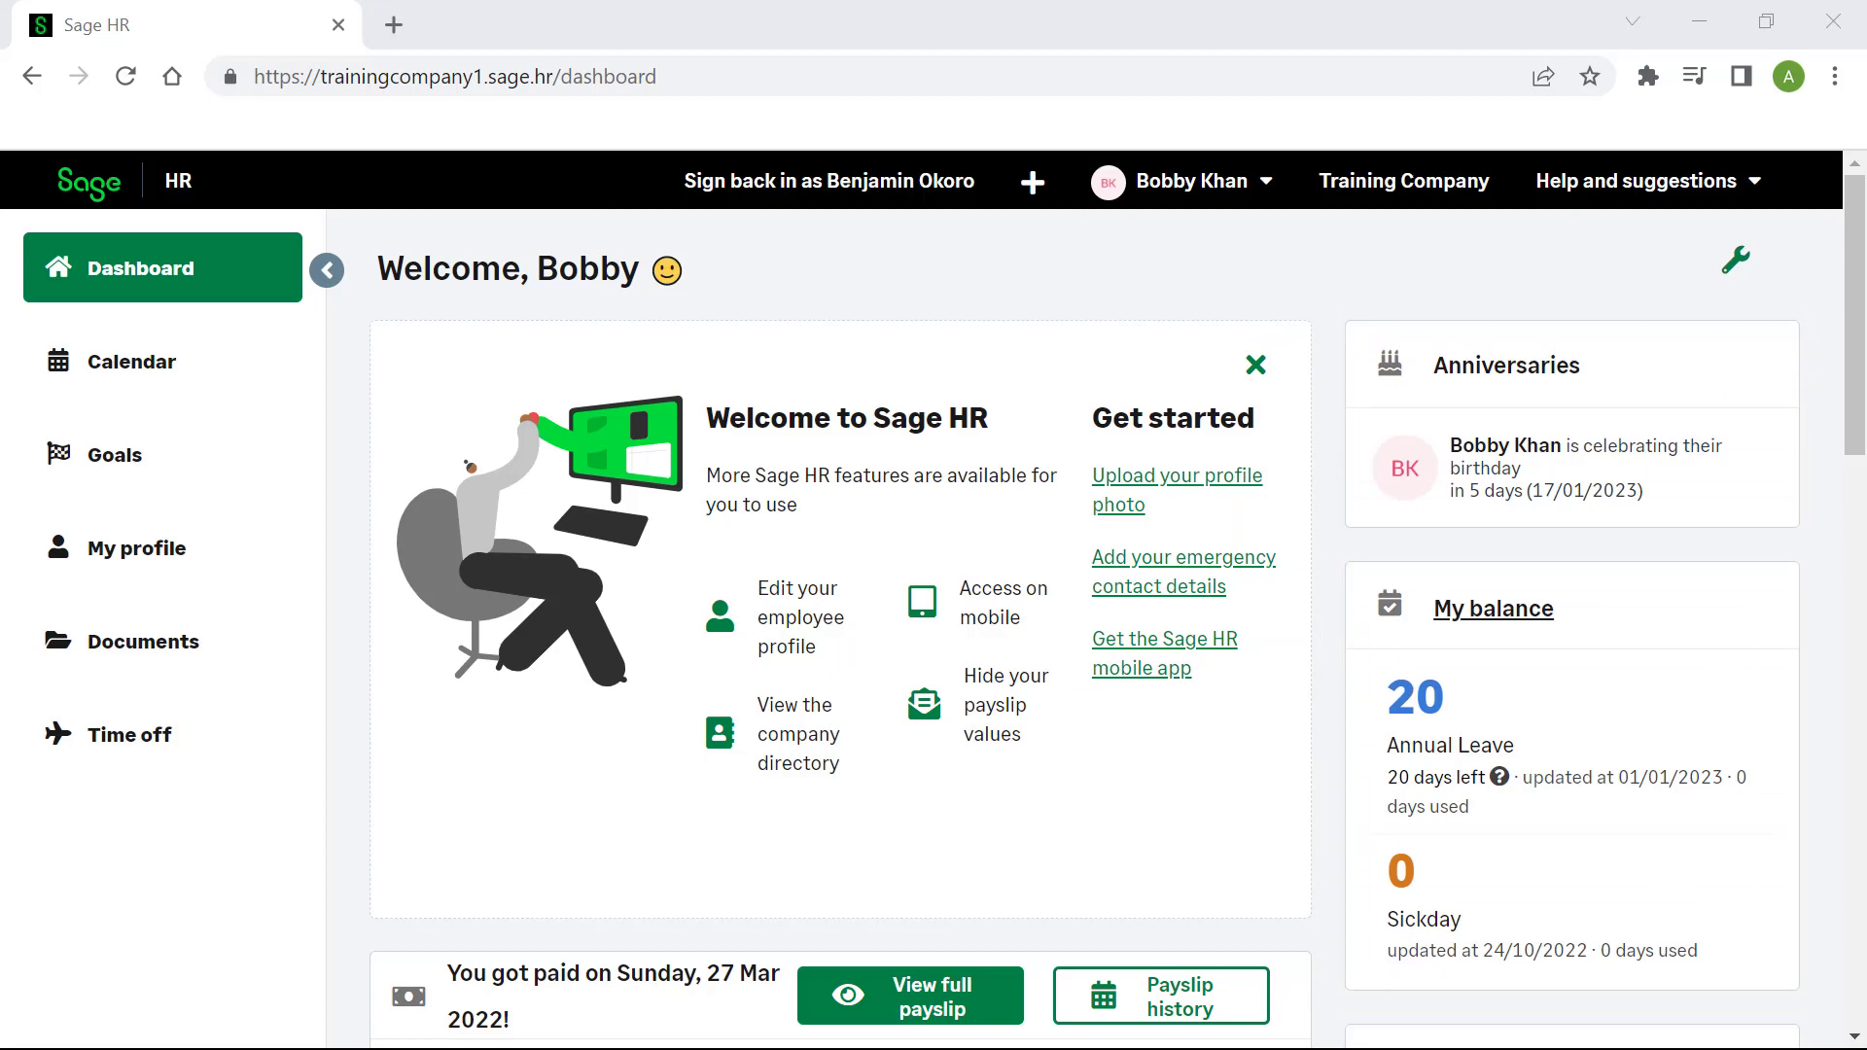
scroll(934, 584, down, 6)
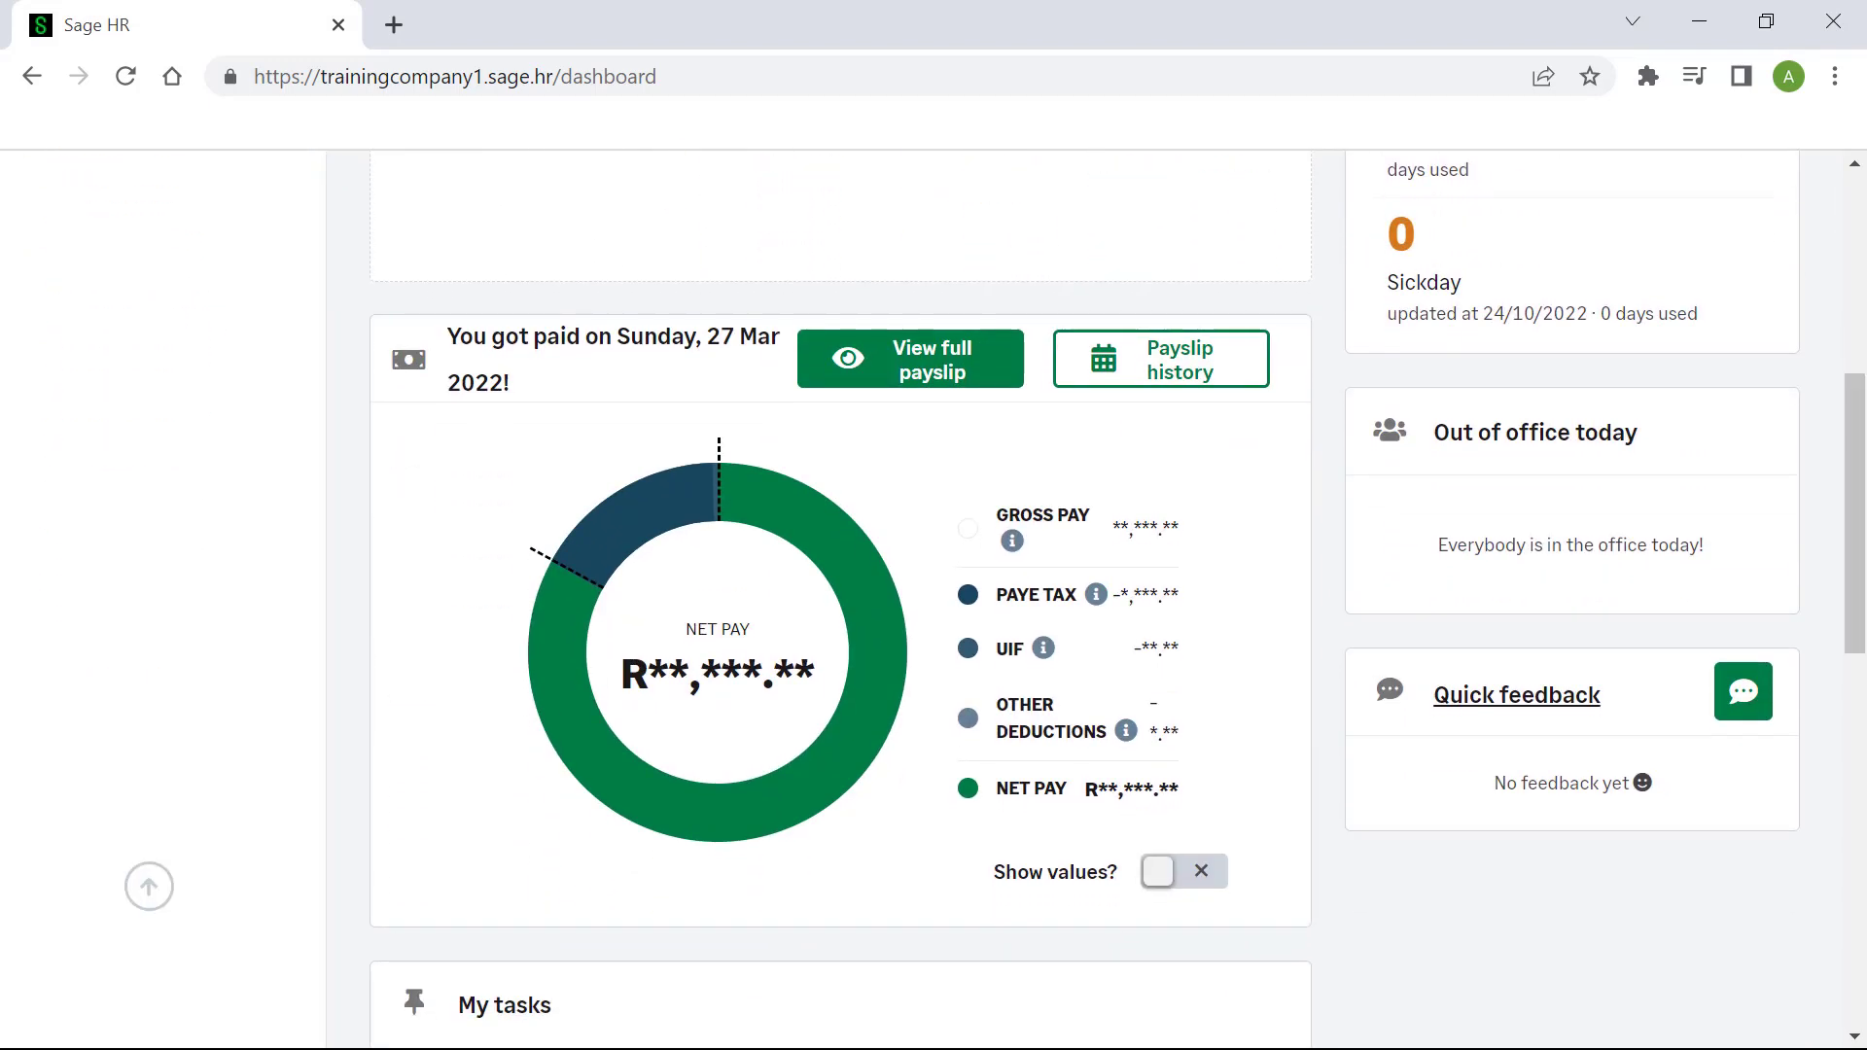
click(1184, 871)
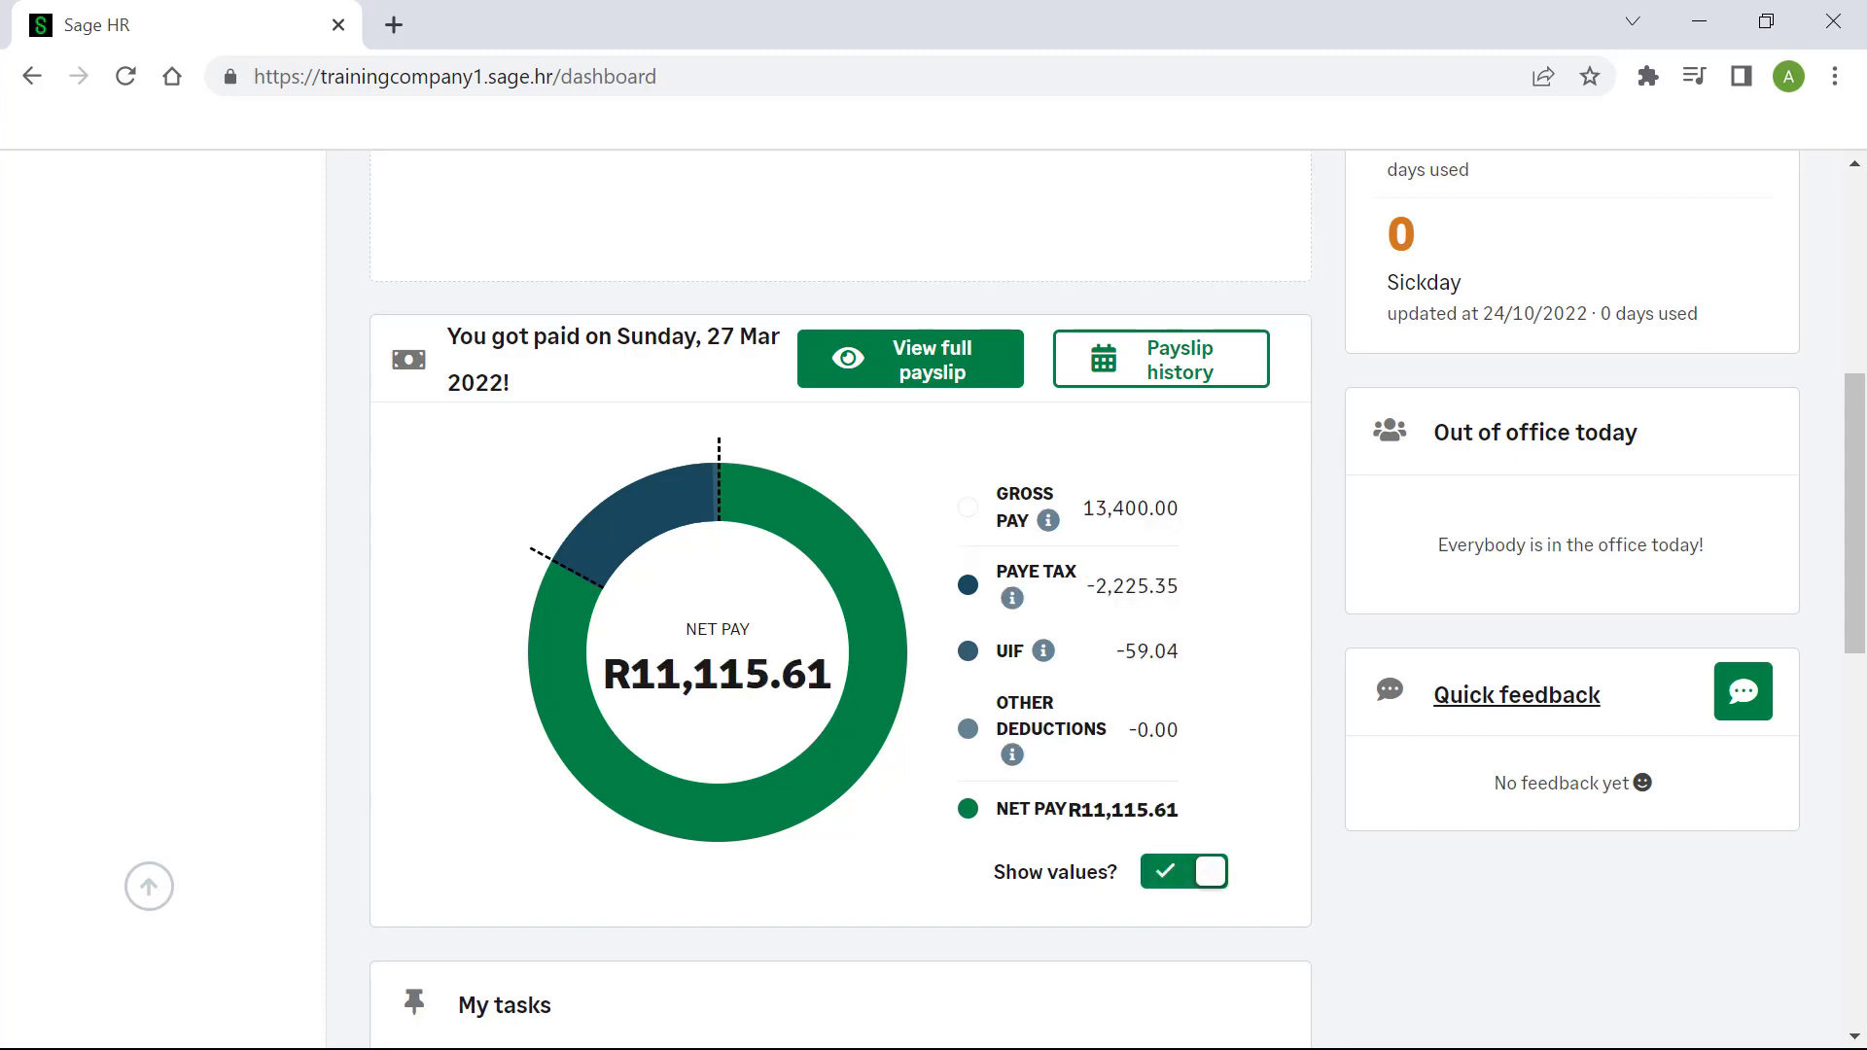
click(1161, 359)
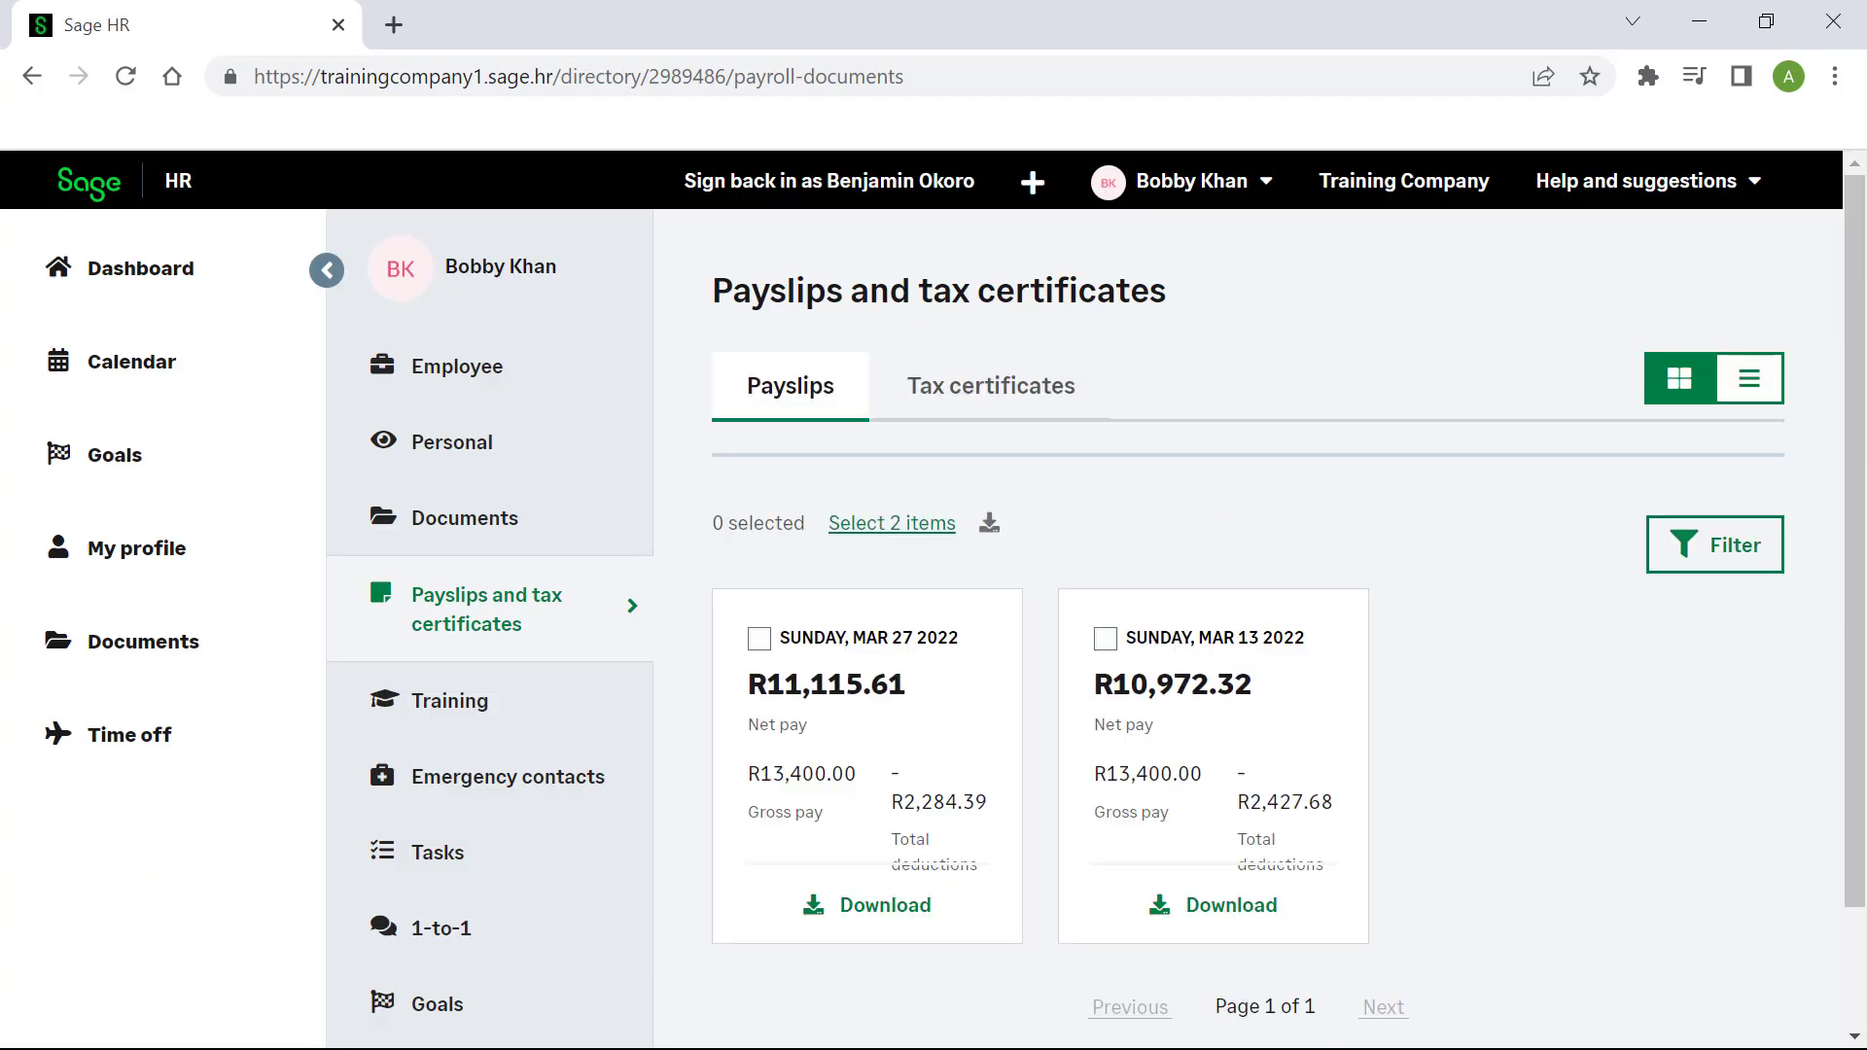
click(141, 268)
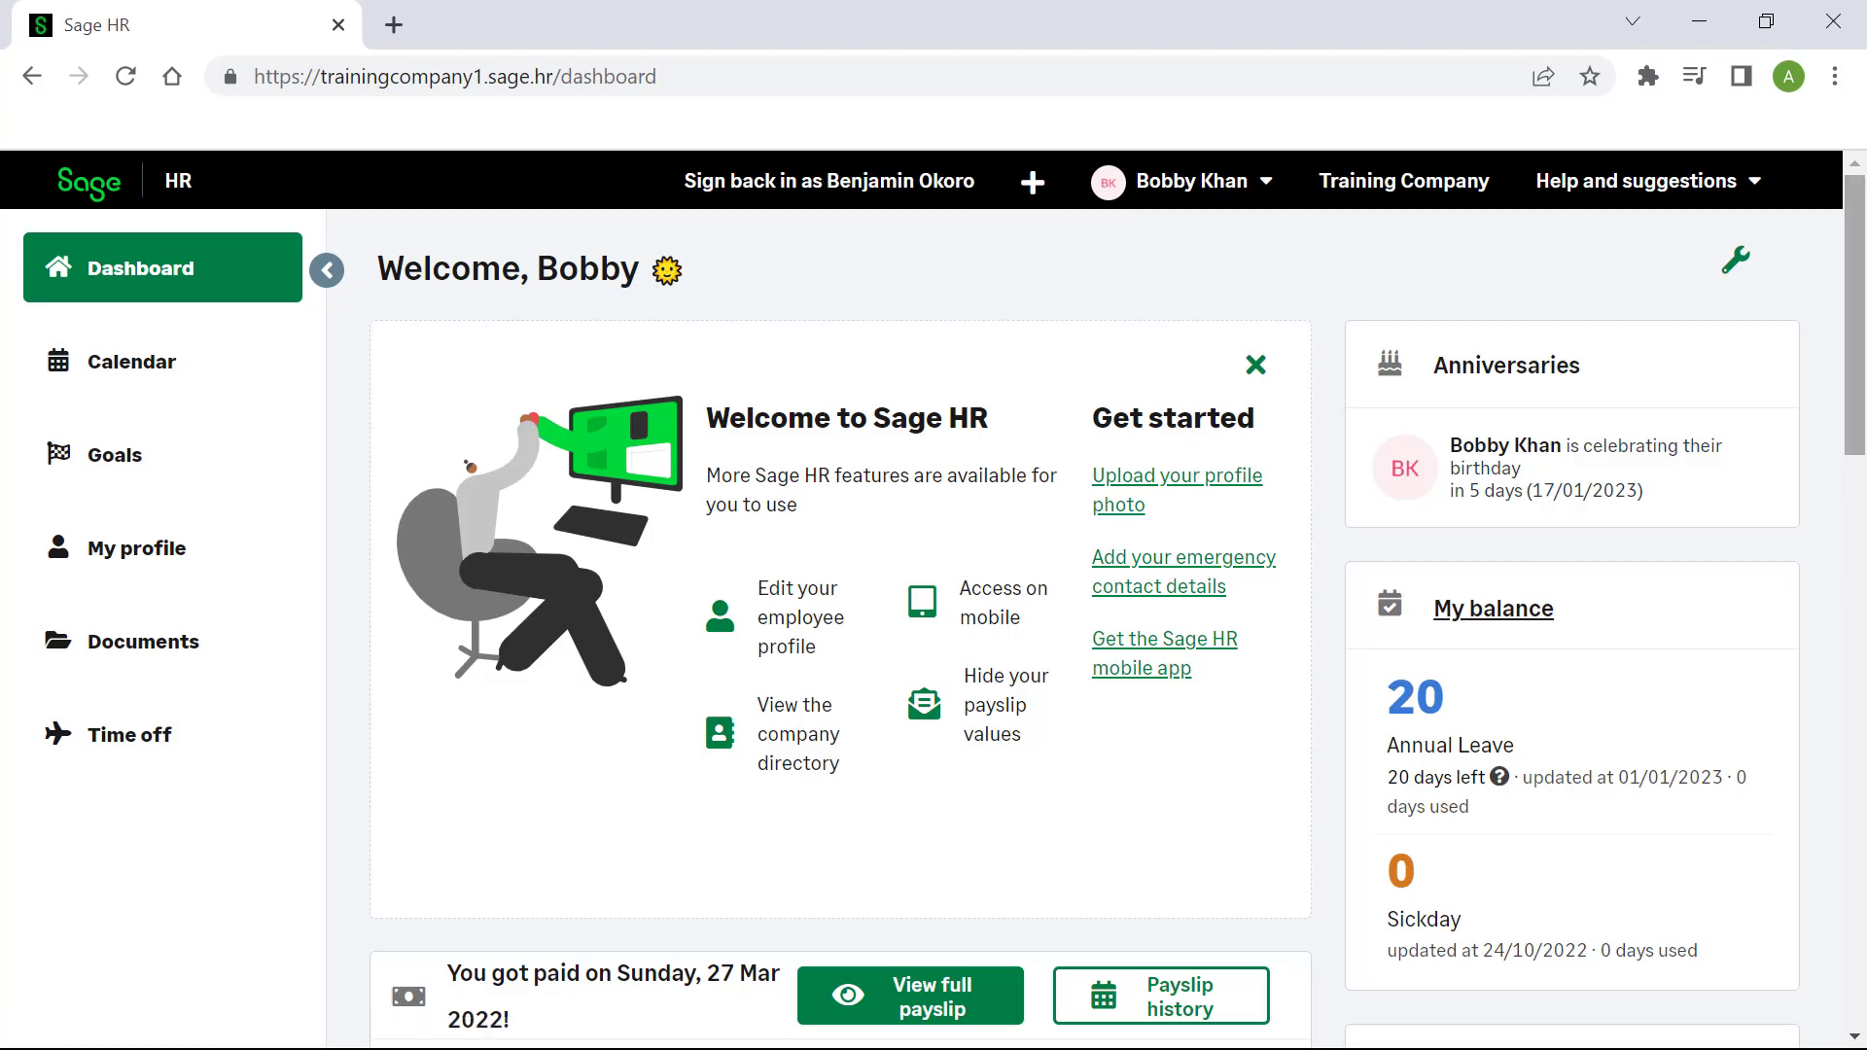
Start a new time off request from the Upcoming time off section
scroll(934, 599, down, 14)
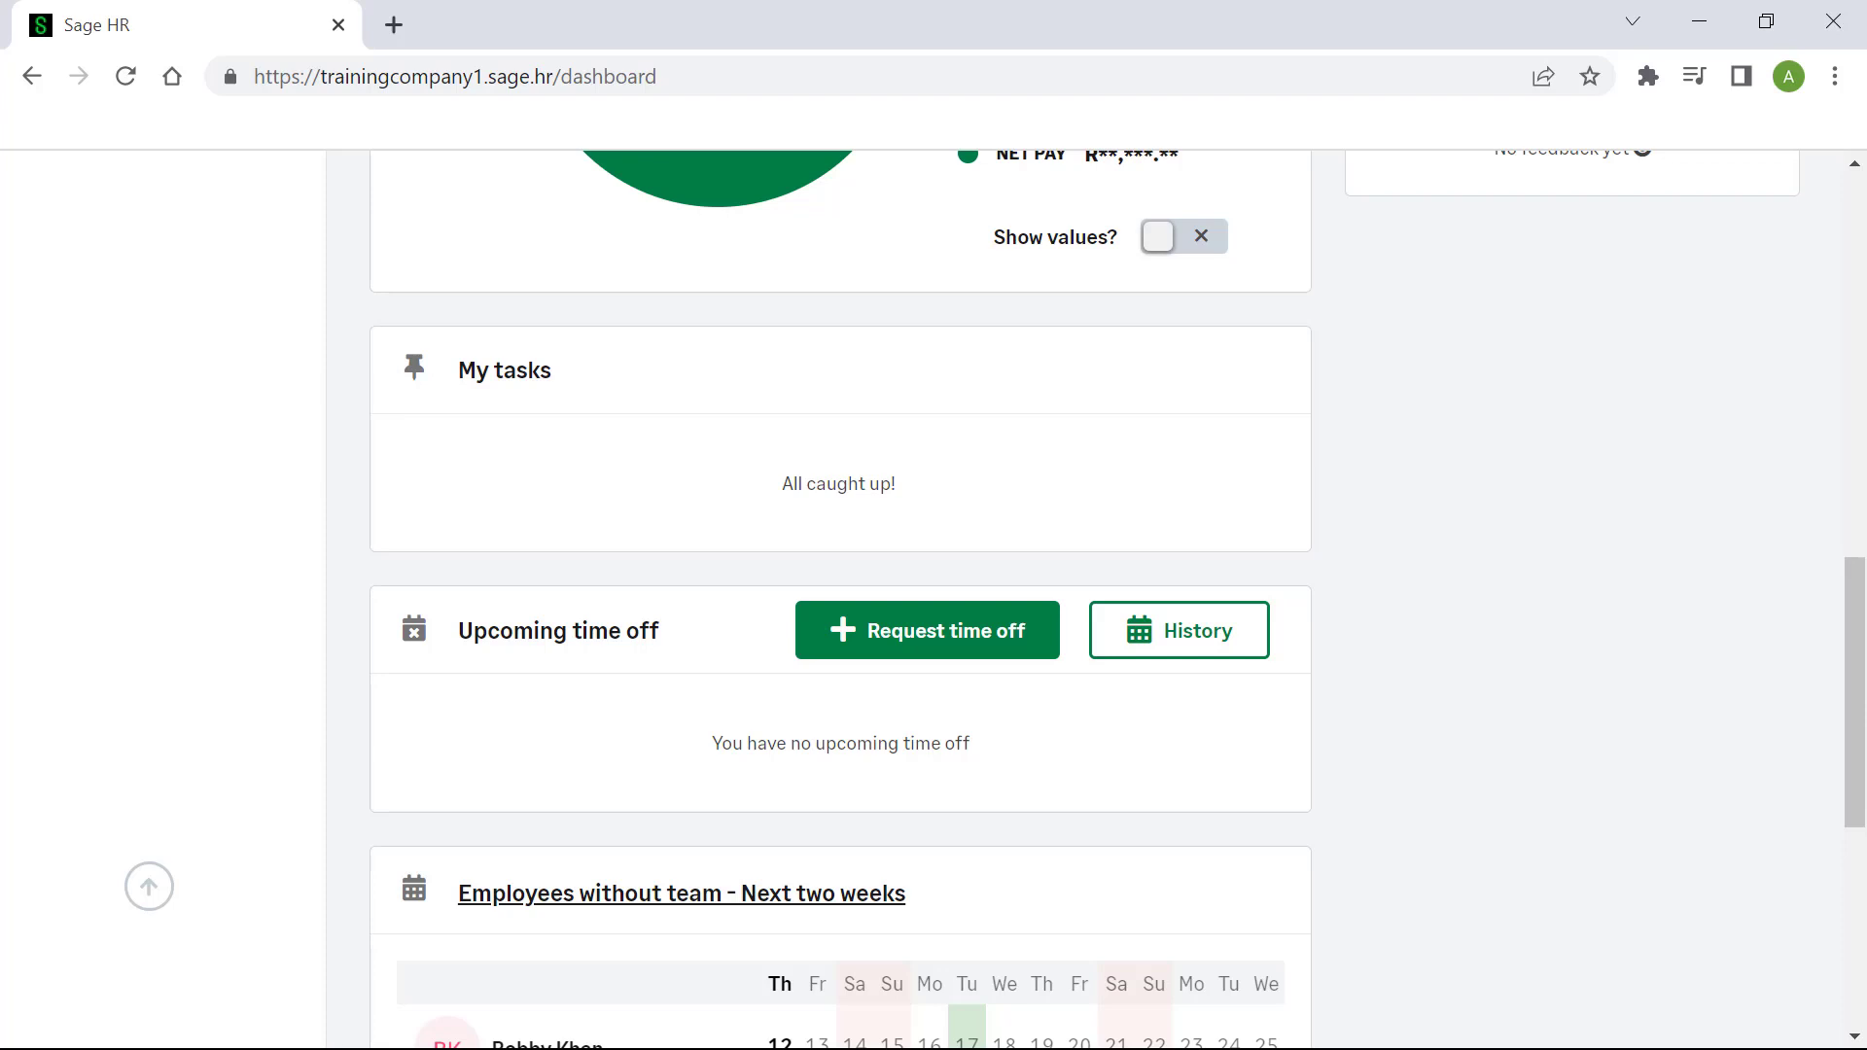
click(926, 630)
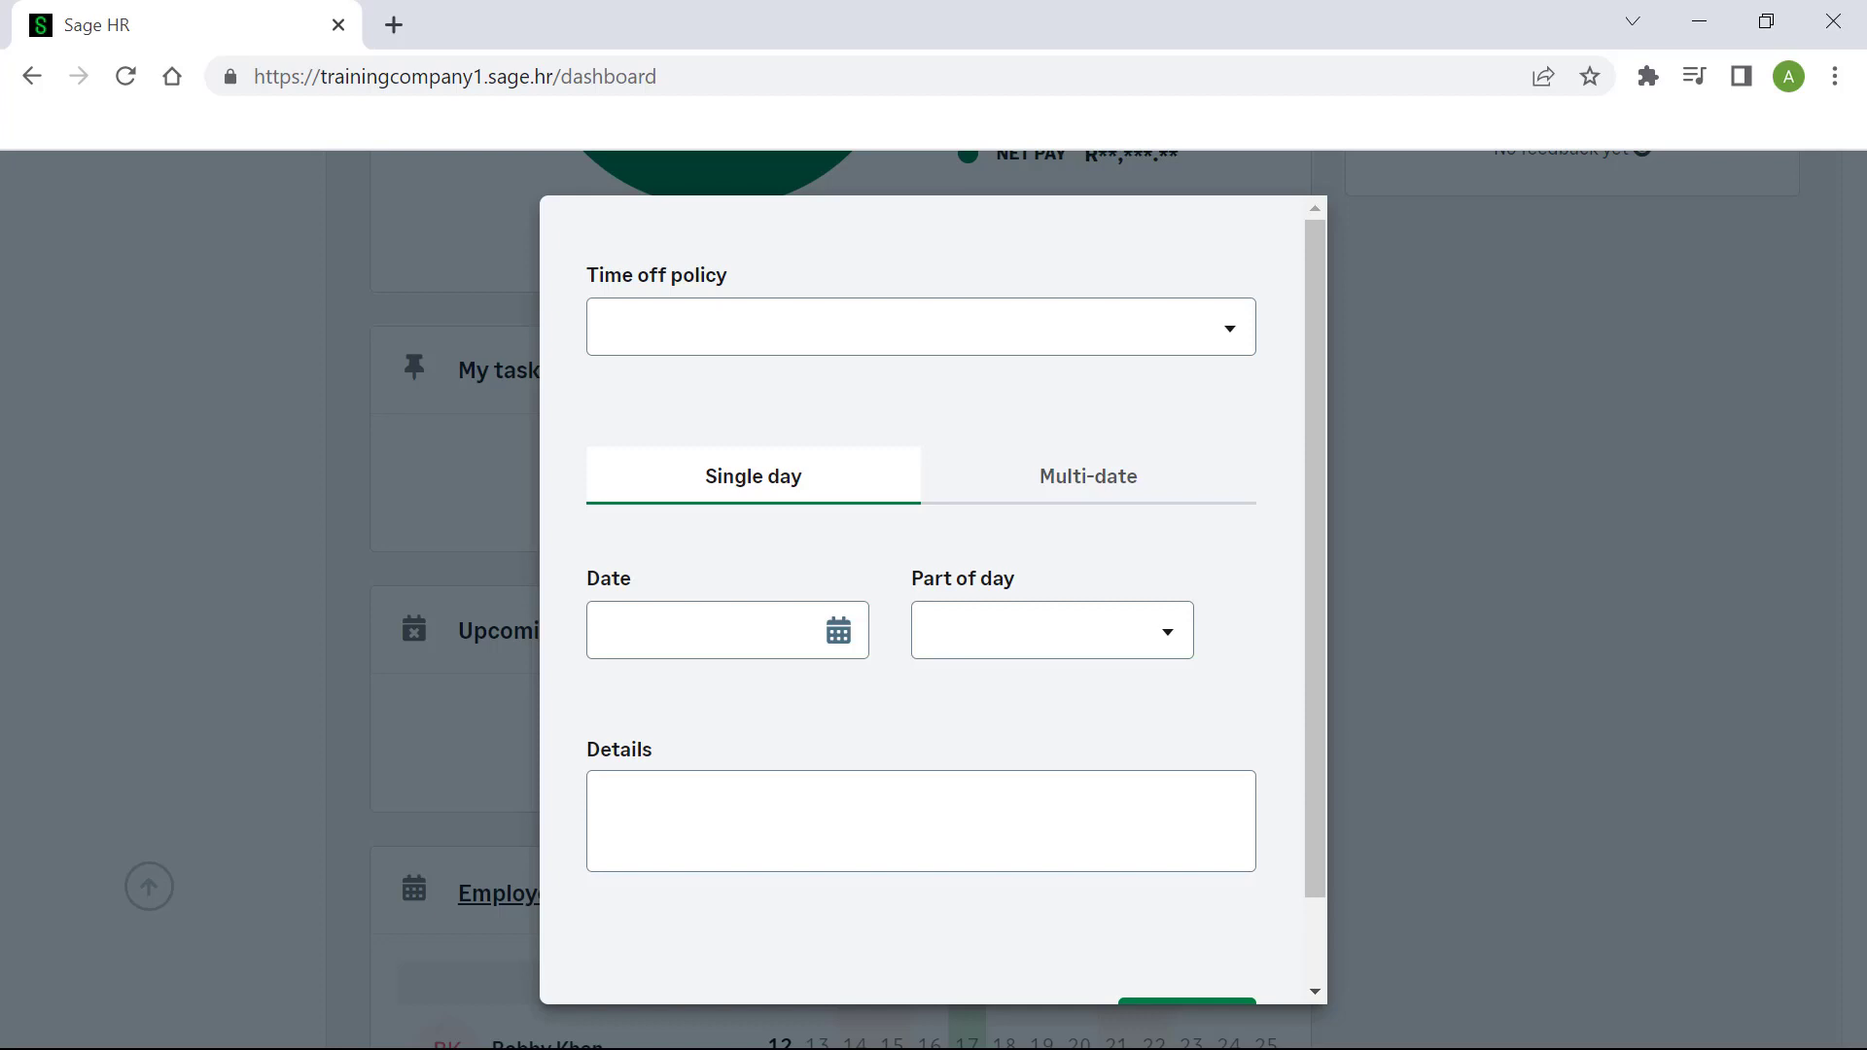
Choose the Annual Leave policy and switch to a multi-date request
click(921, 327)
click(1070, 501)
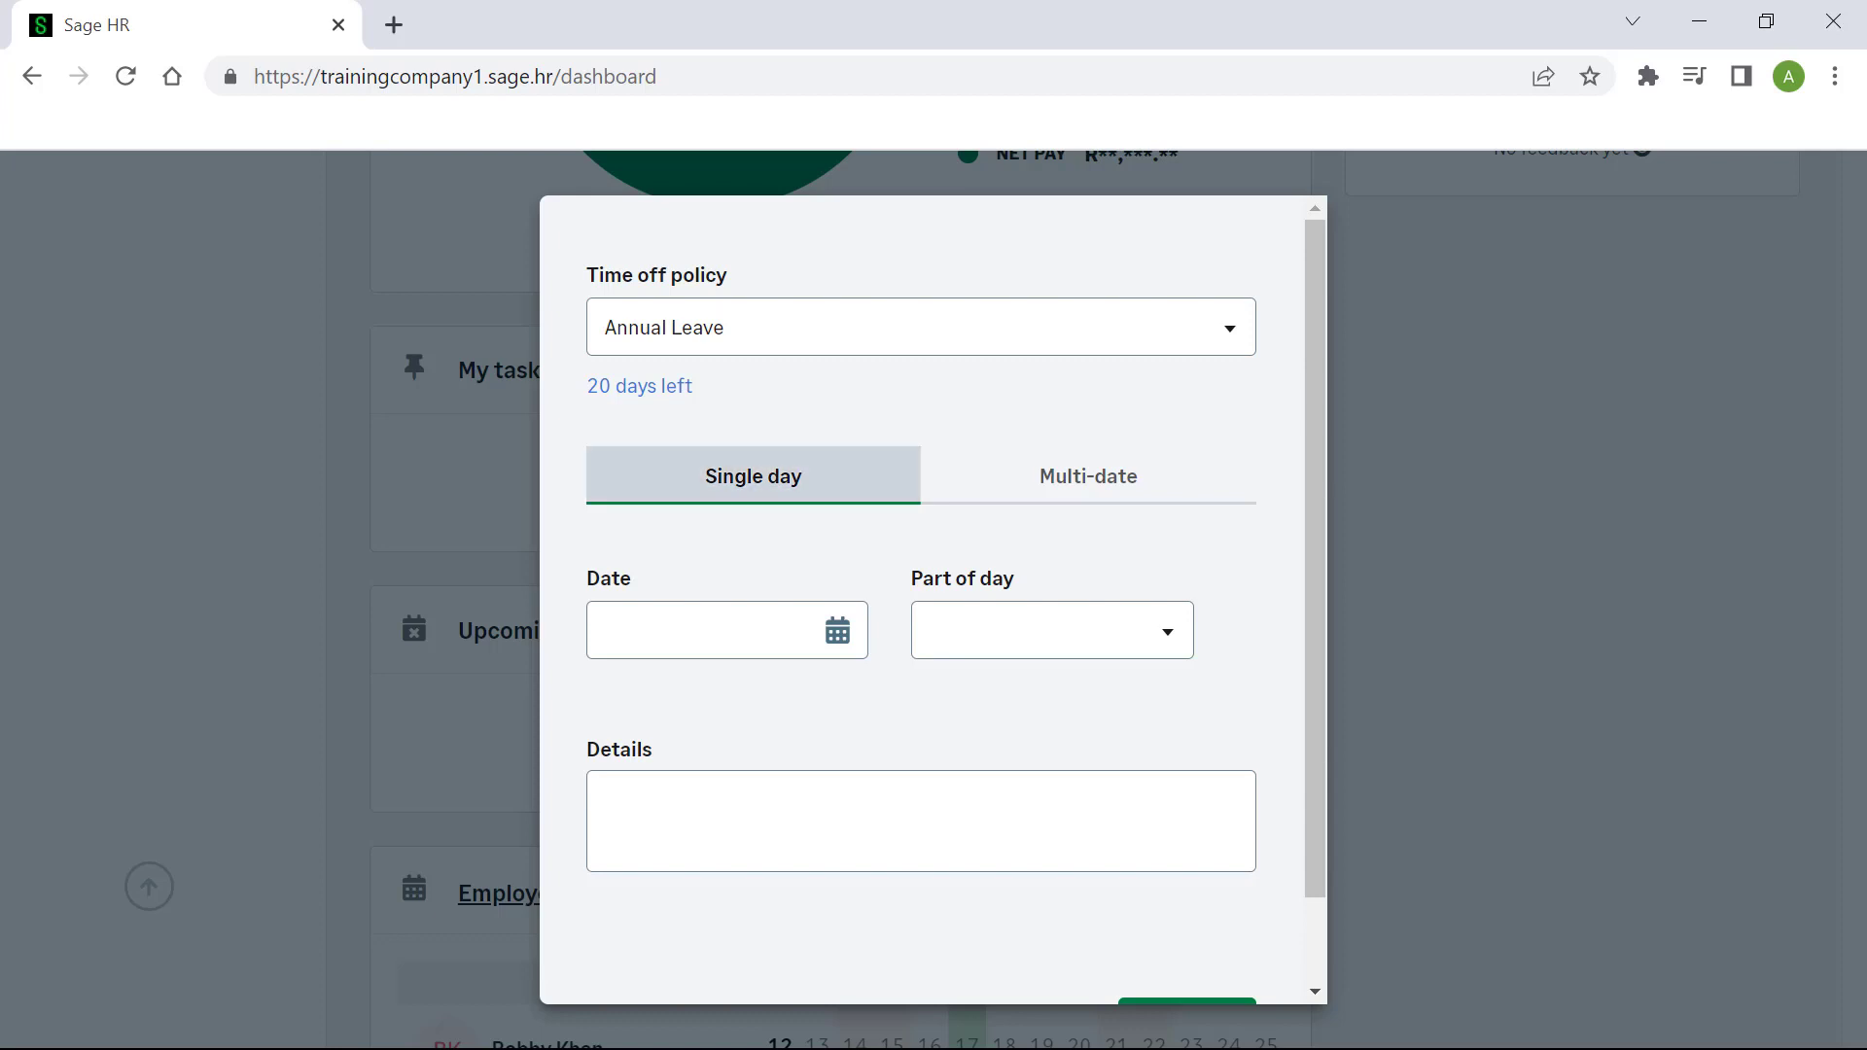
click(1088, 475)
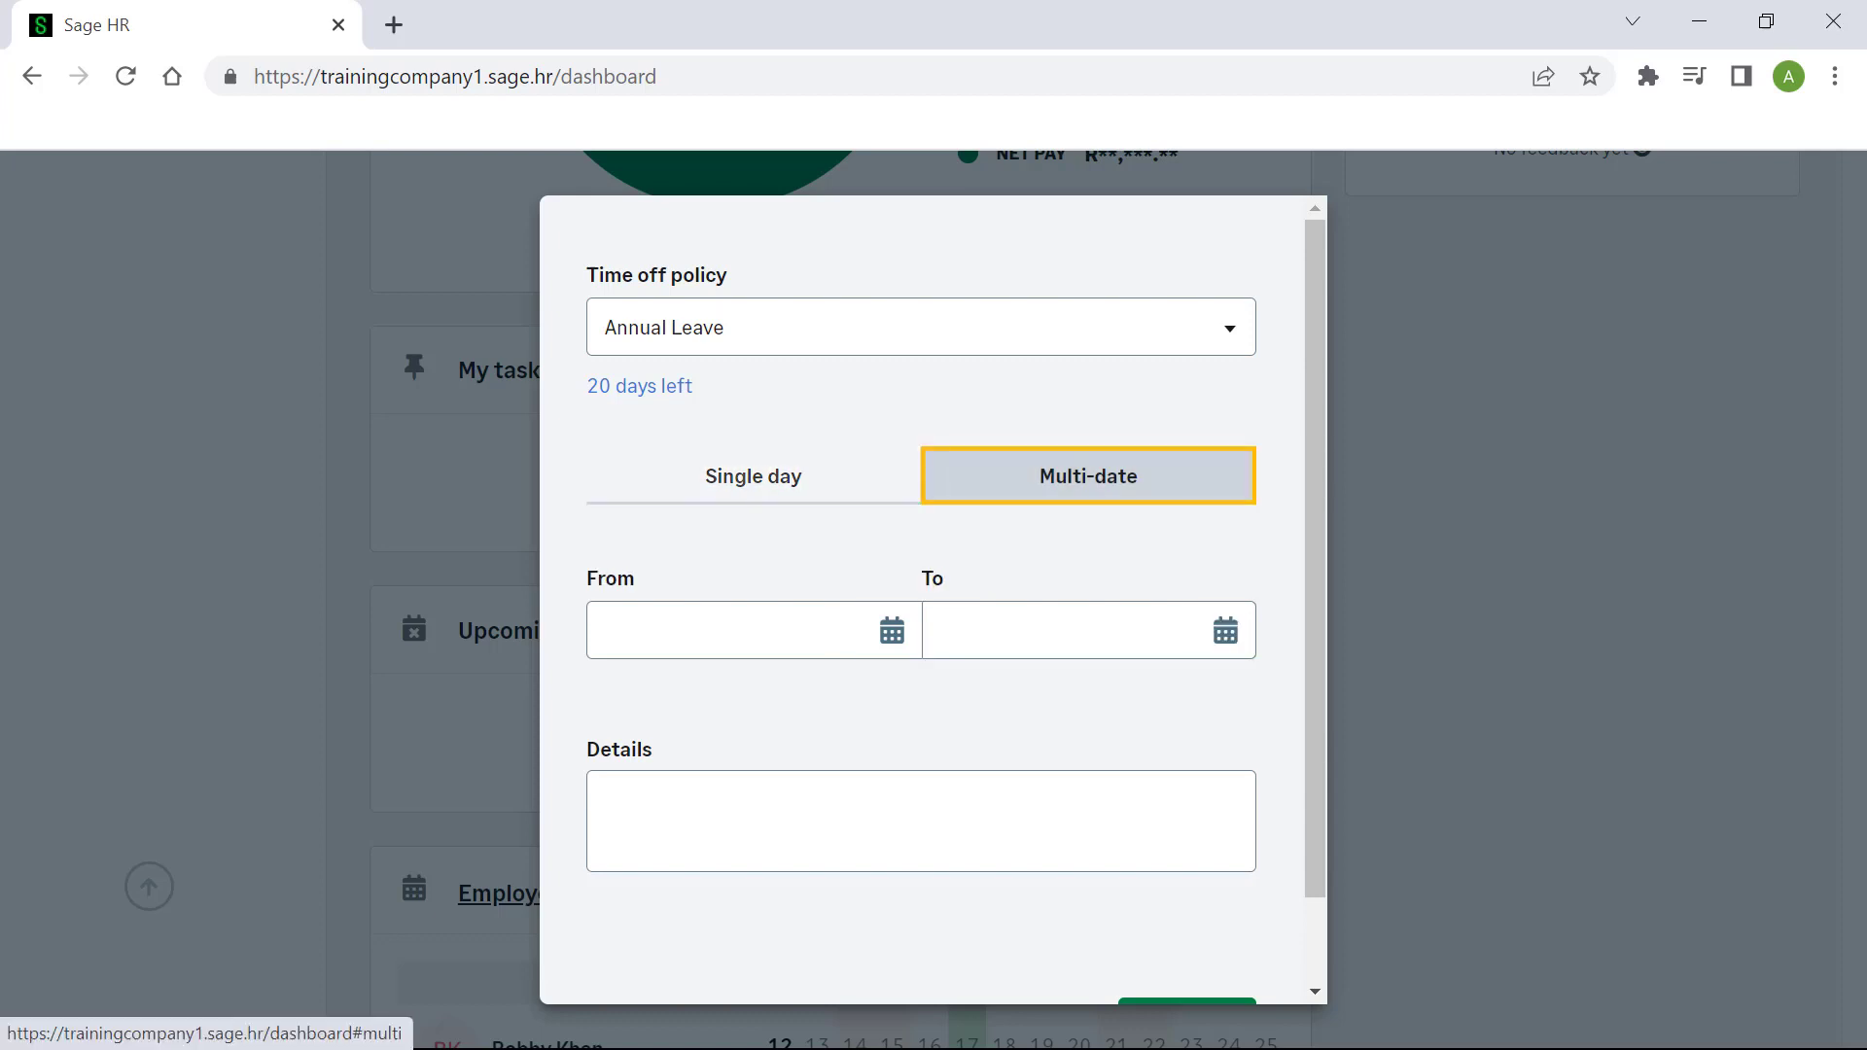
Set the leave dates from 28 March 2022 to 30 March 2022
click(729, 630)
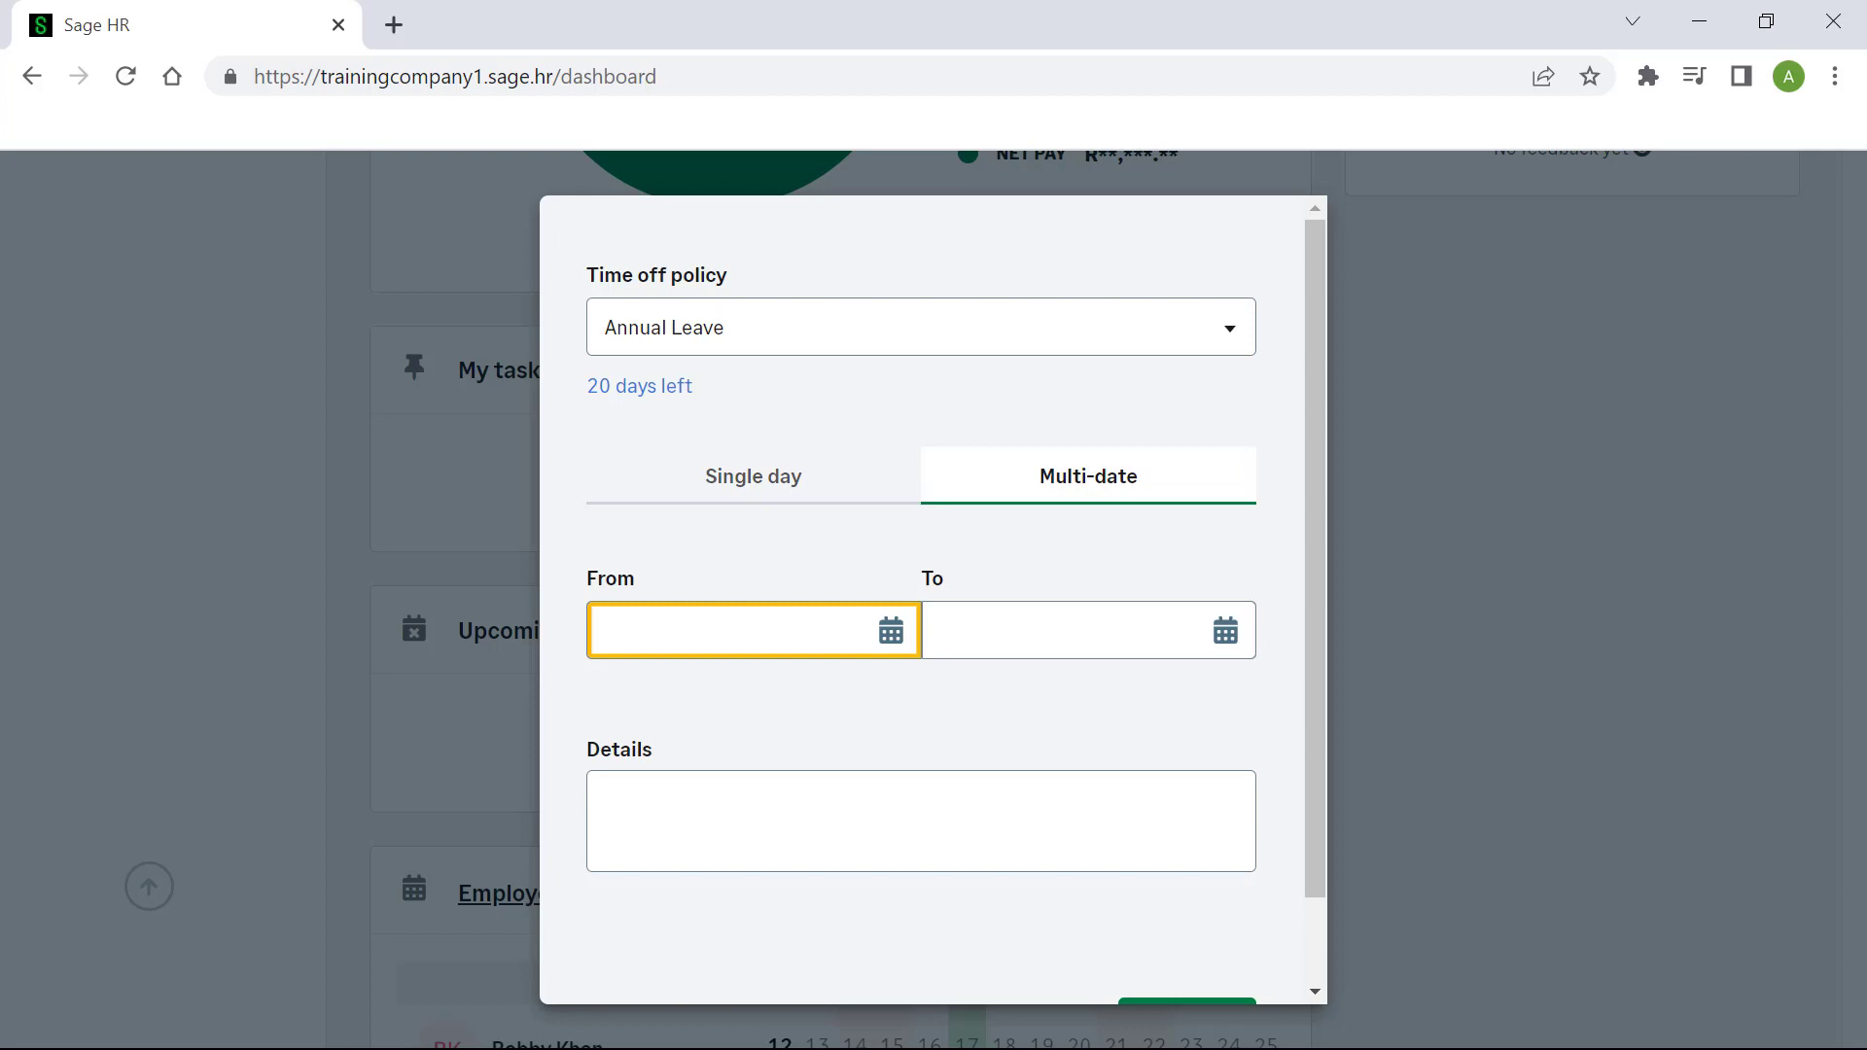
click(1027, 540)
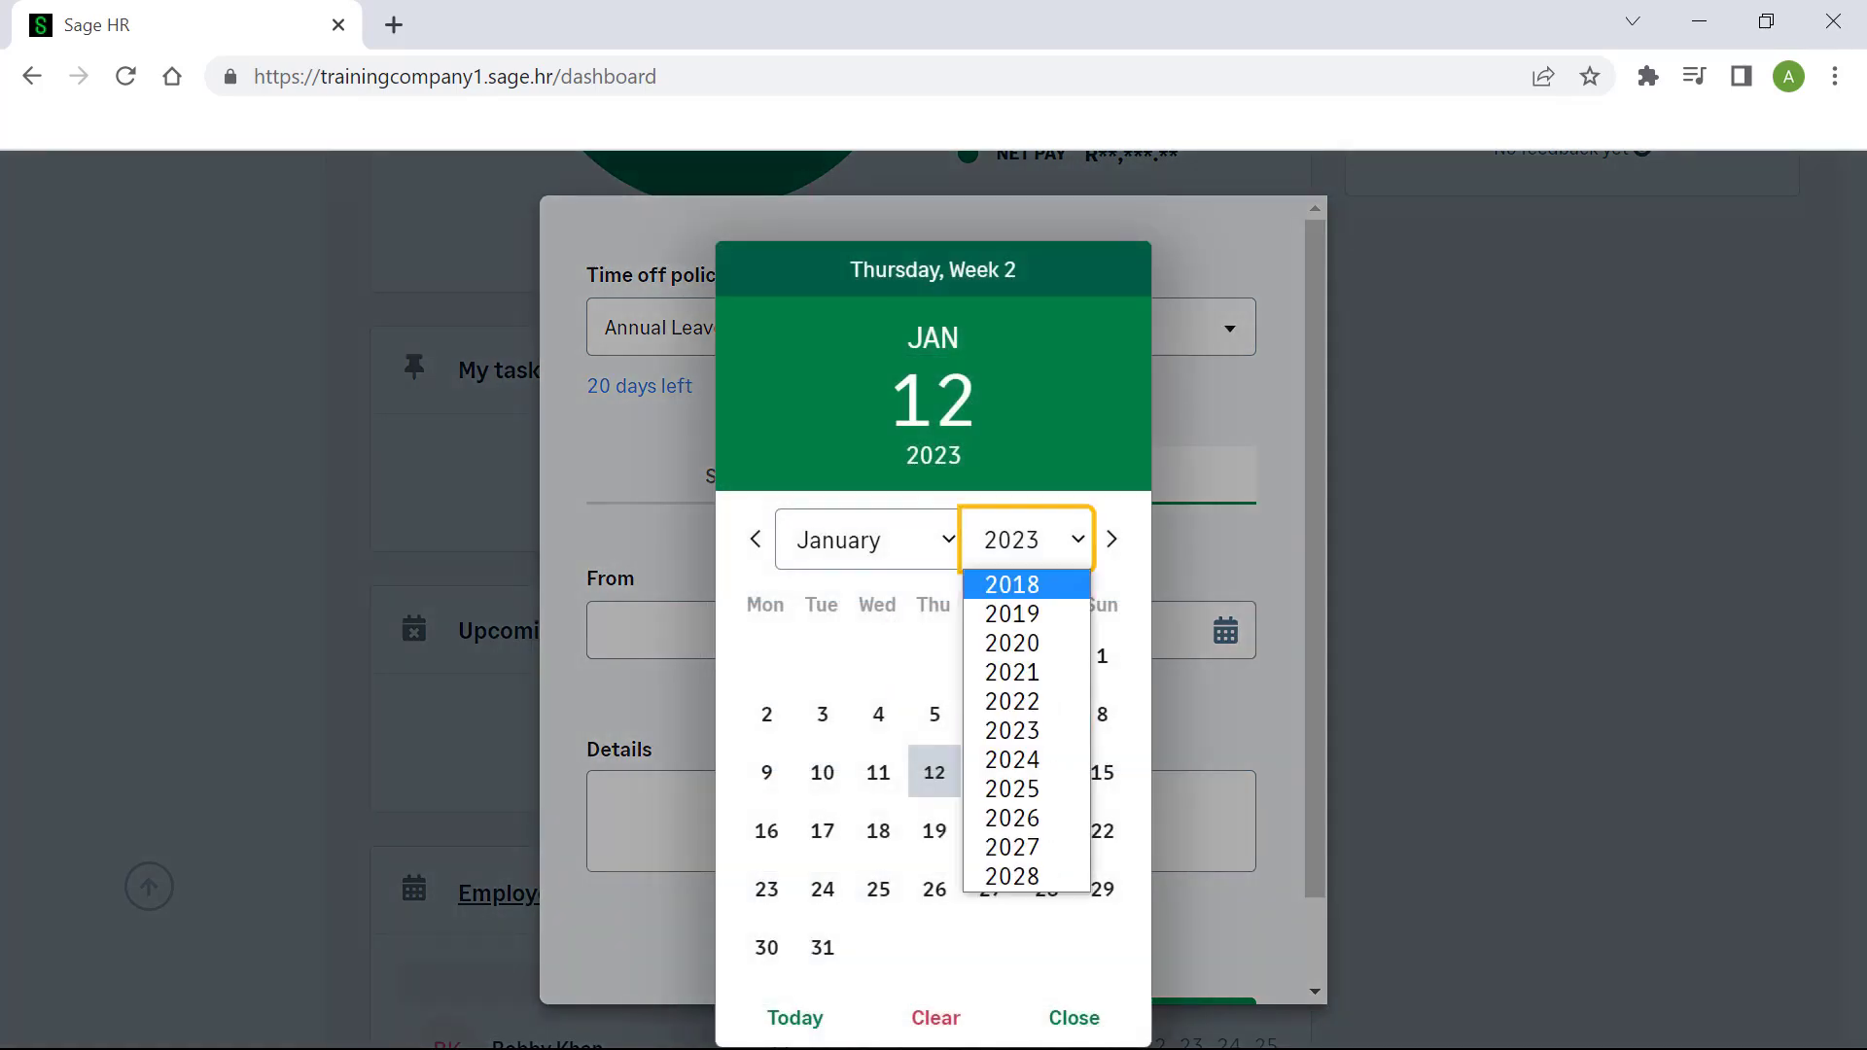
click(1011, 701)
click(868, 539)
click(836, 642)
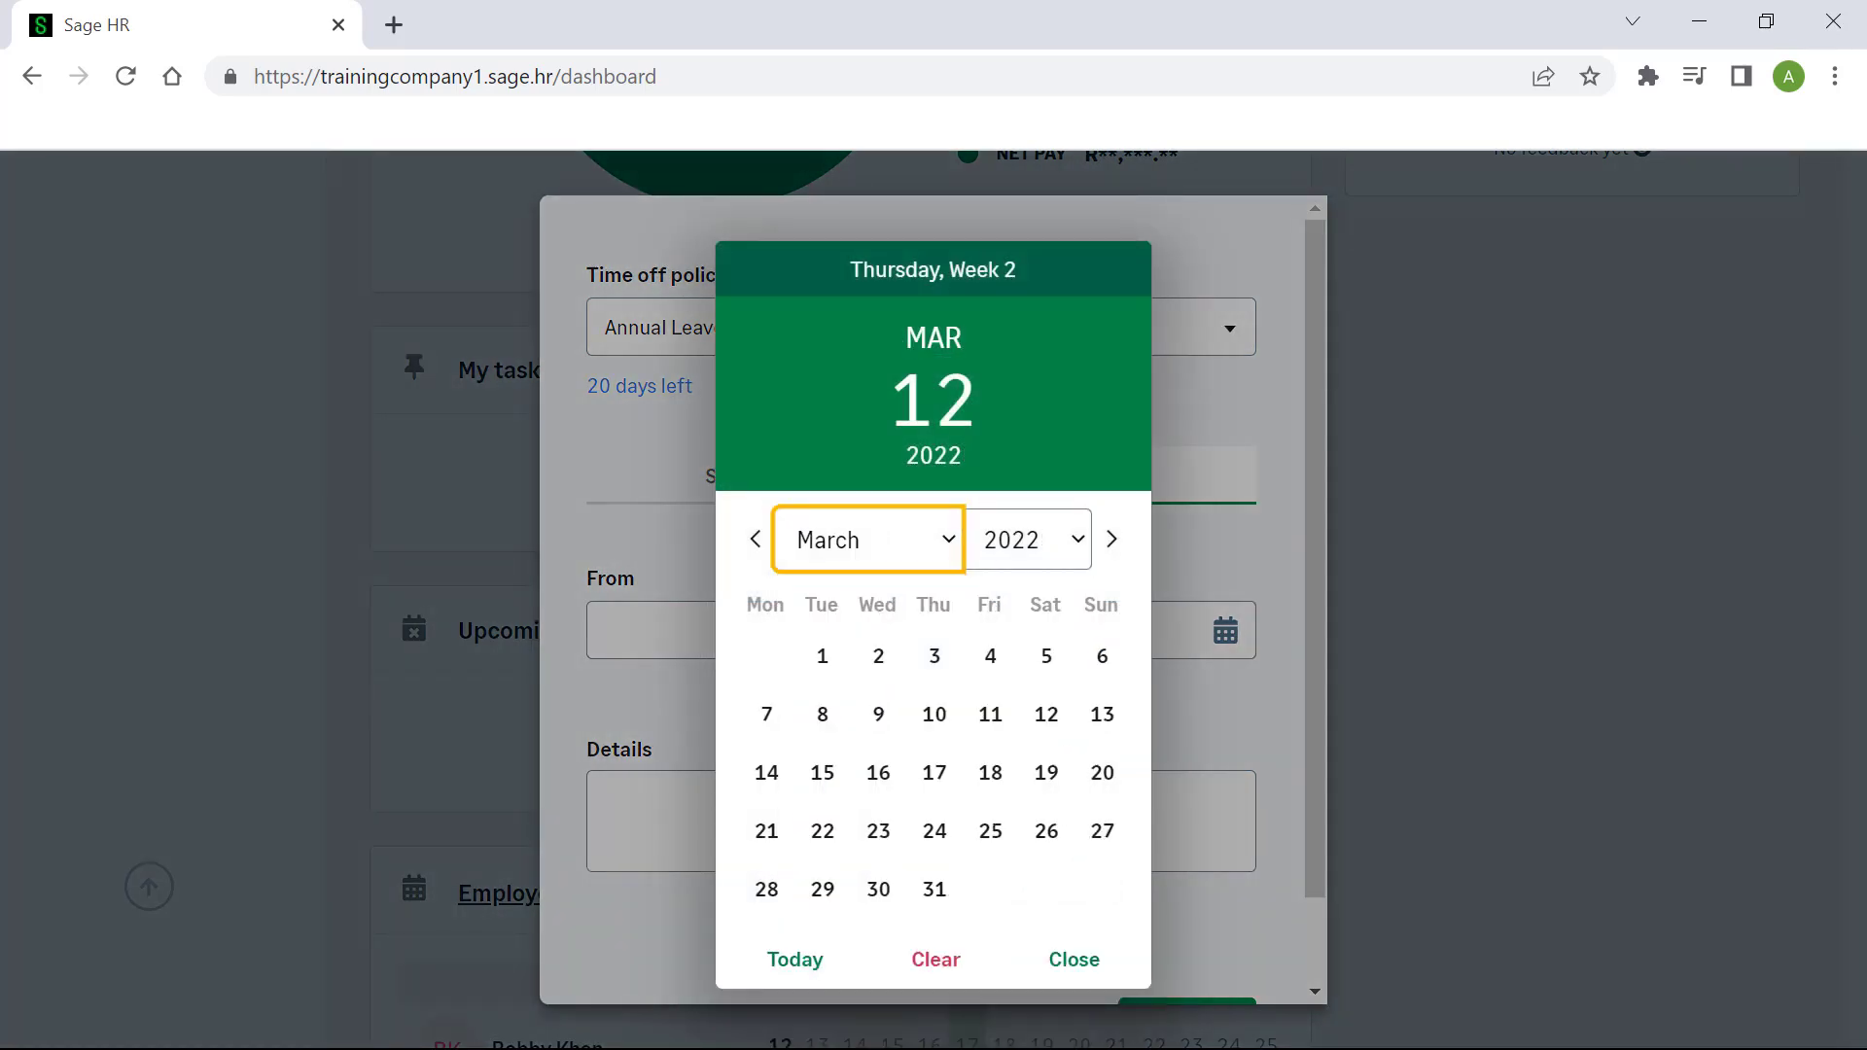
click(766, 889)
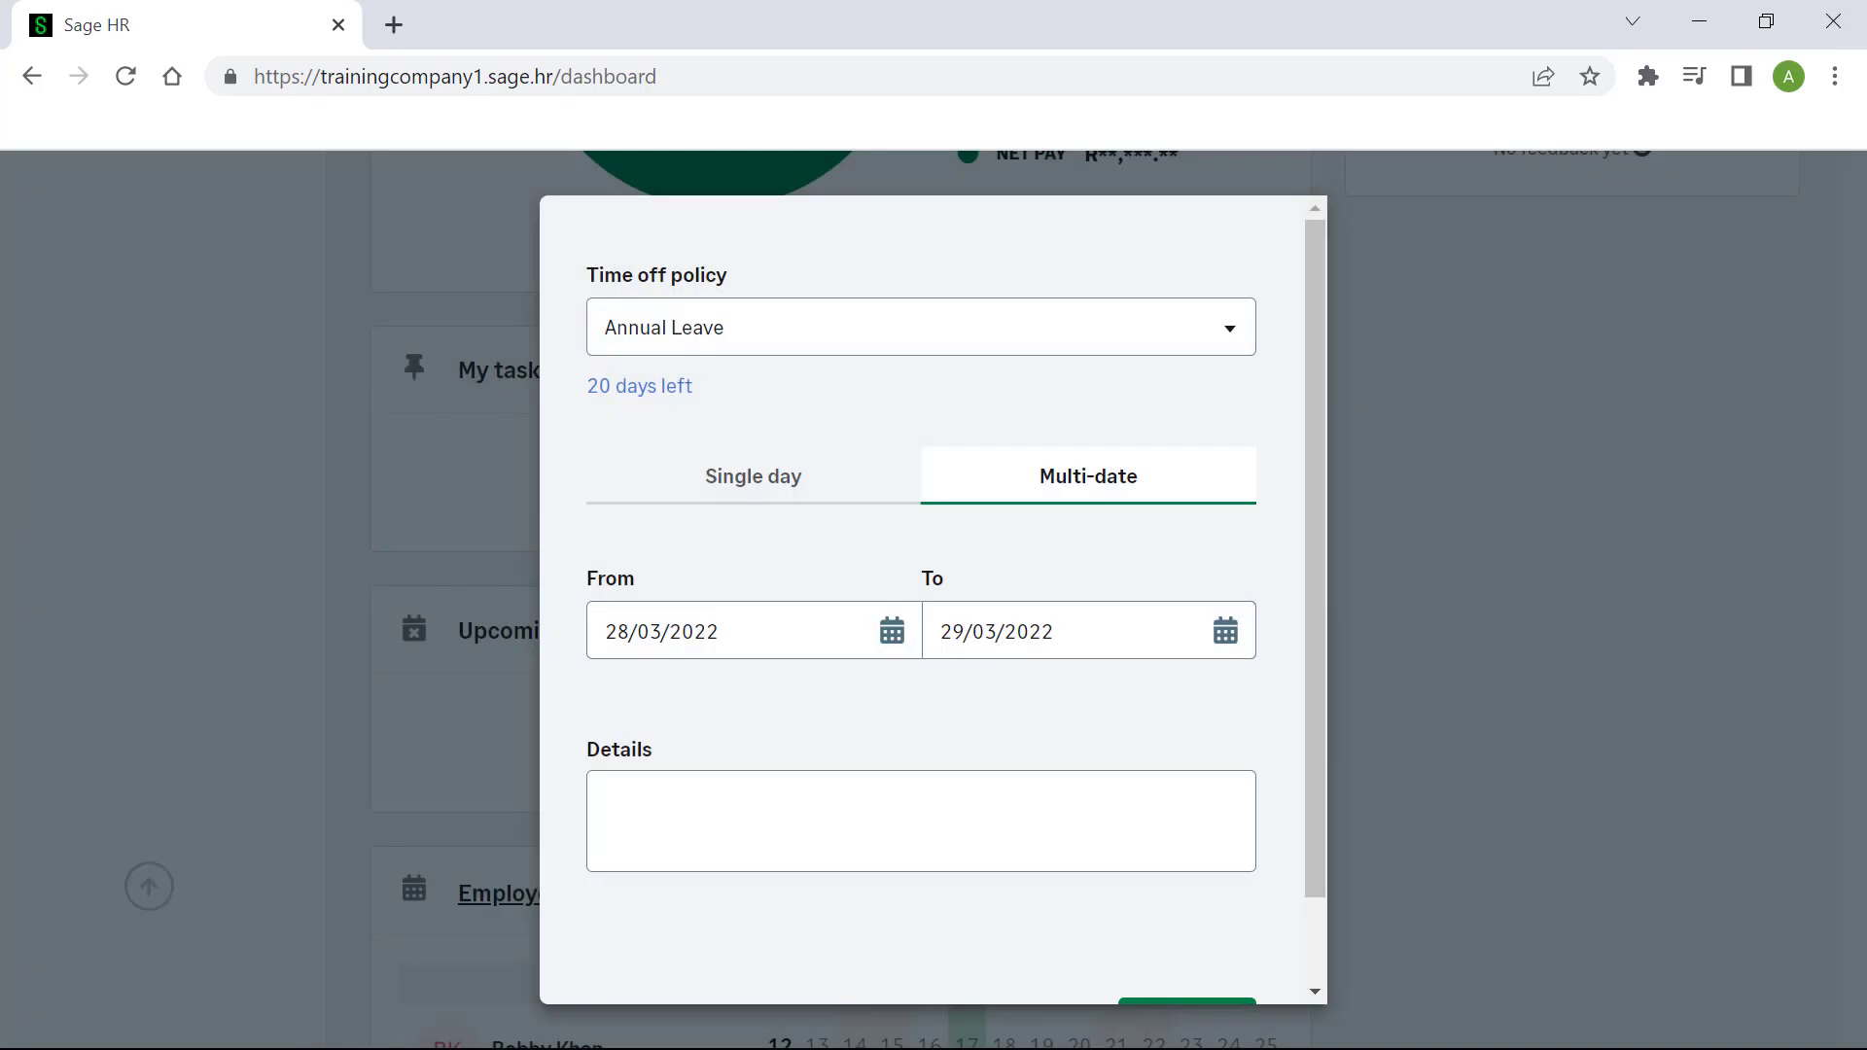
click(1070, 631)
click(876, 888)
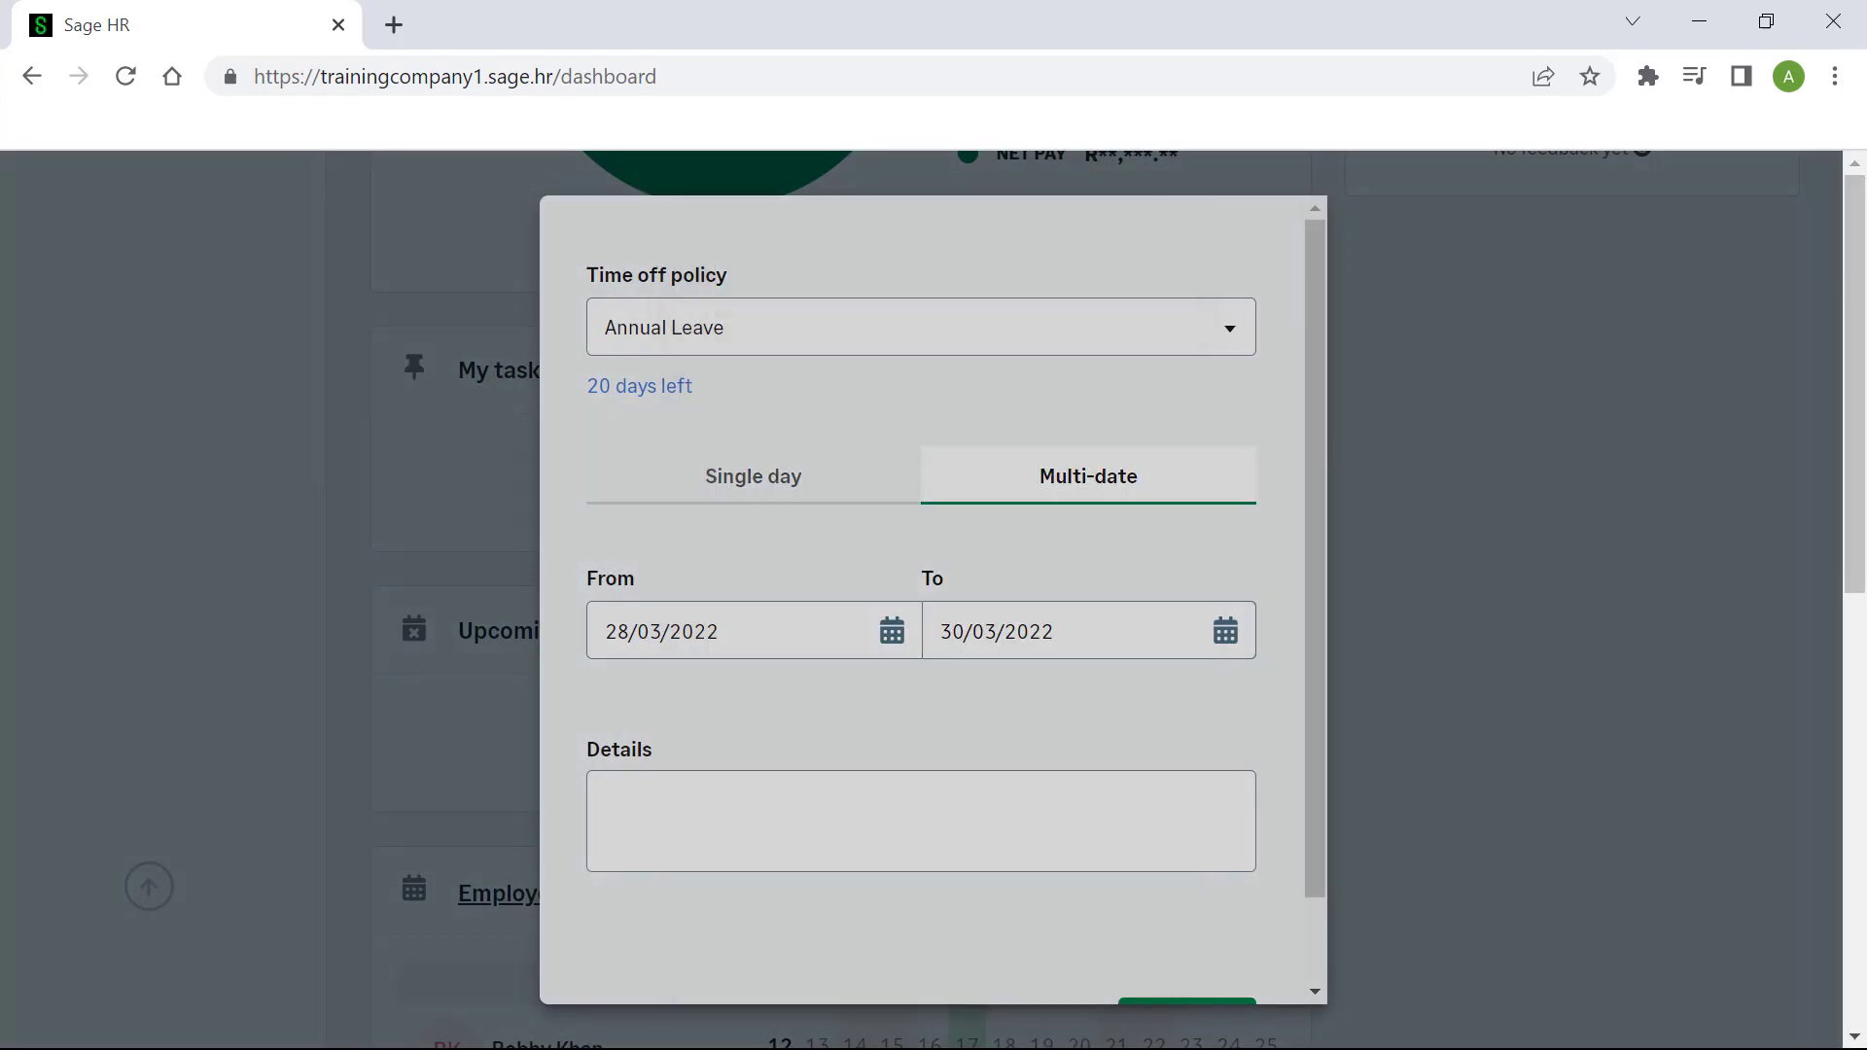
Enter 'Annual Leave' as the details and submit the request
click(609, 791)
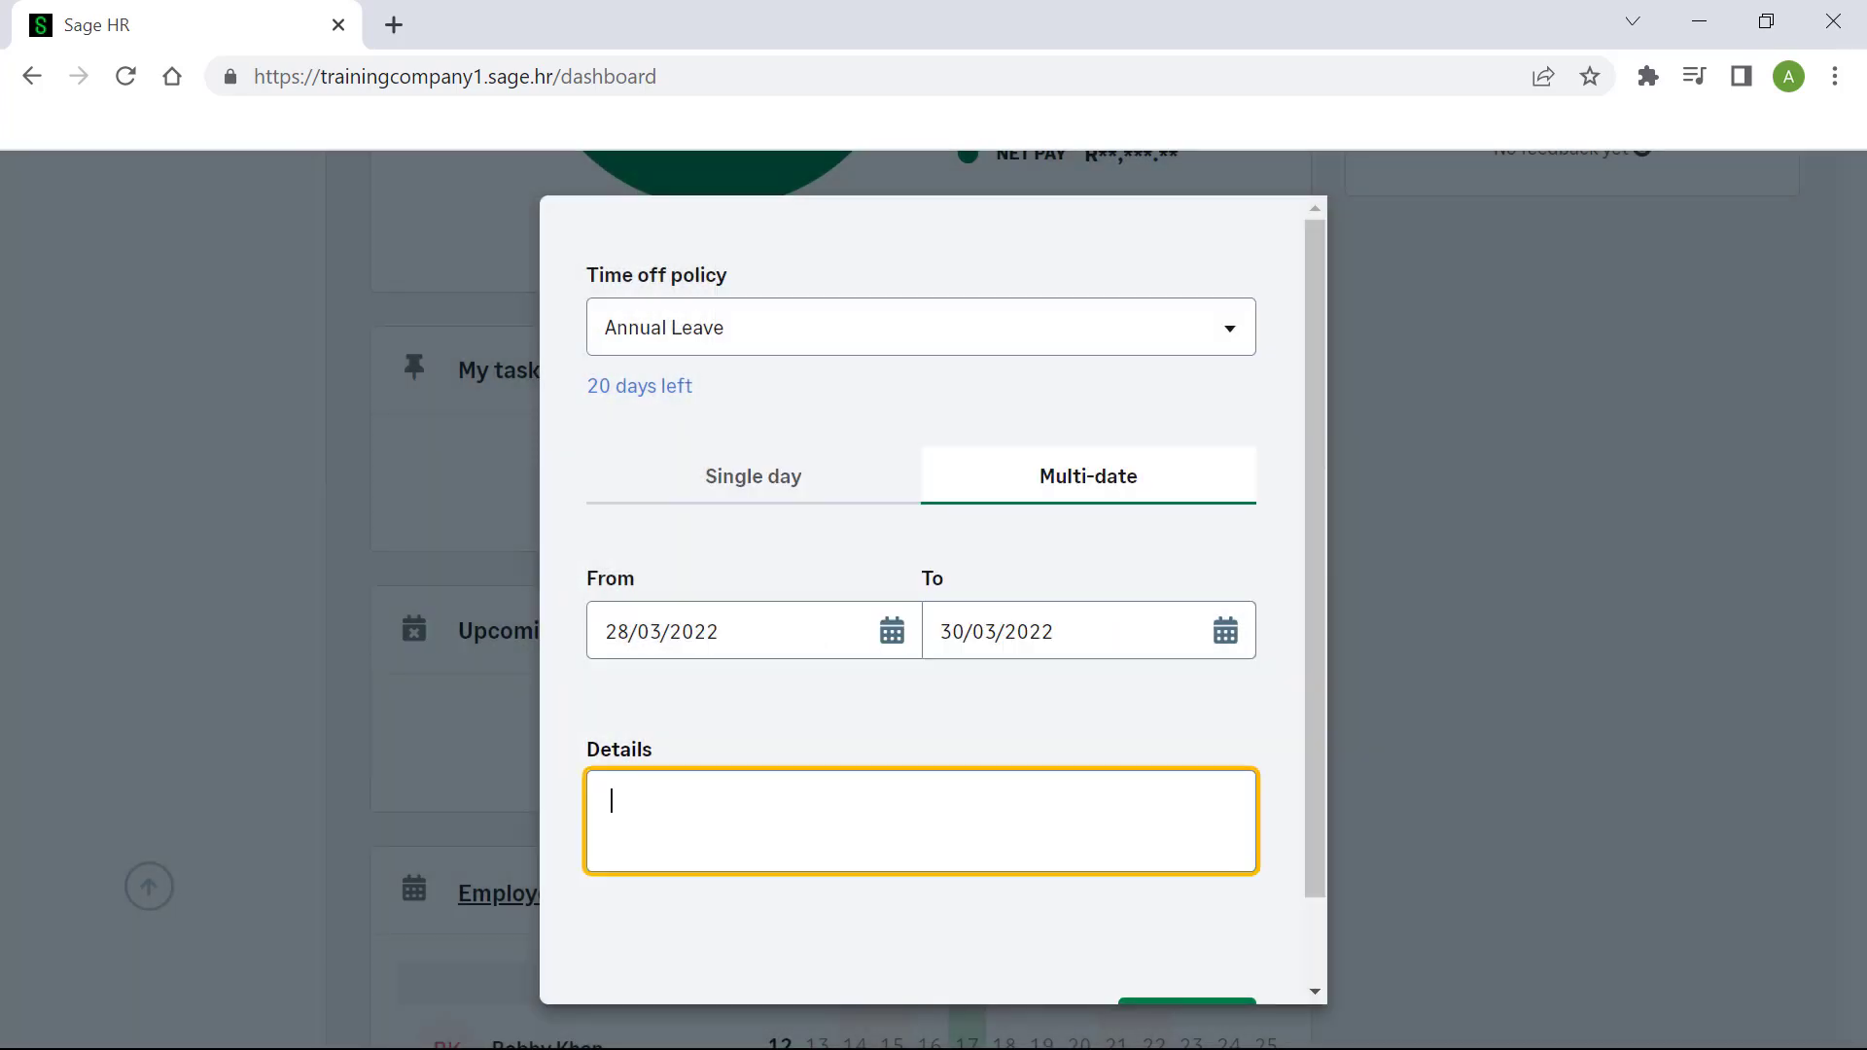
text(Annual Leave)
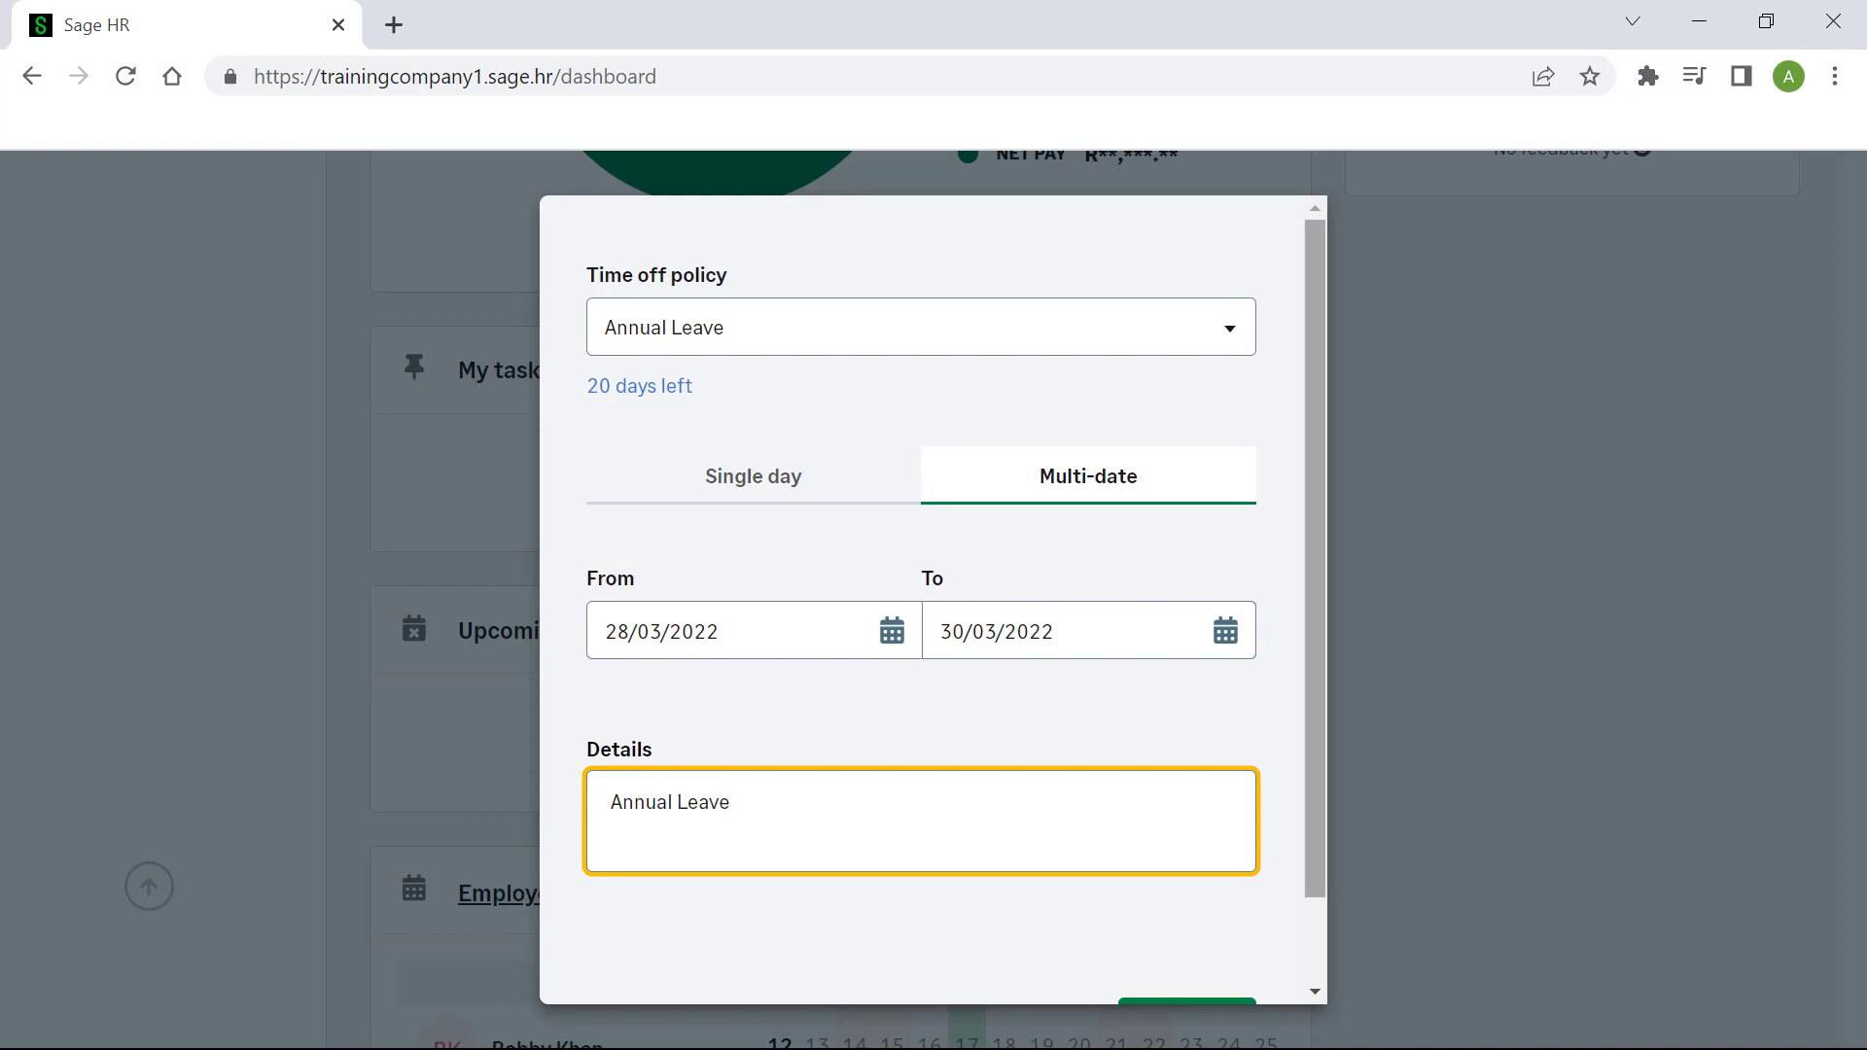
scroll(933, 598, down, 1)
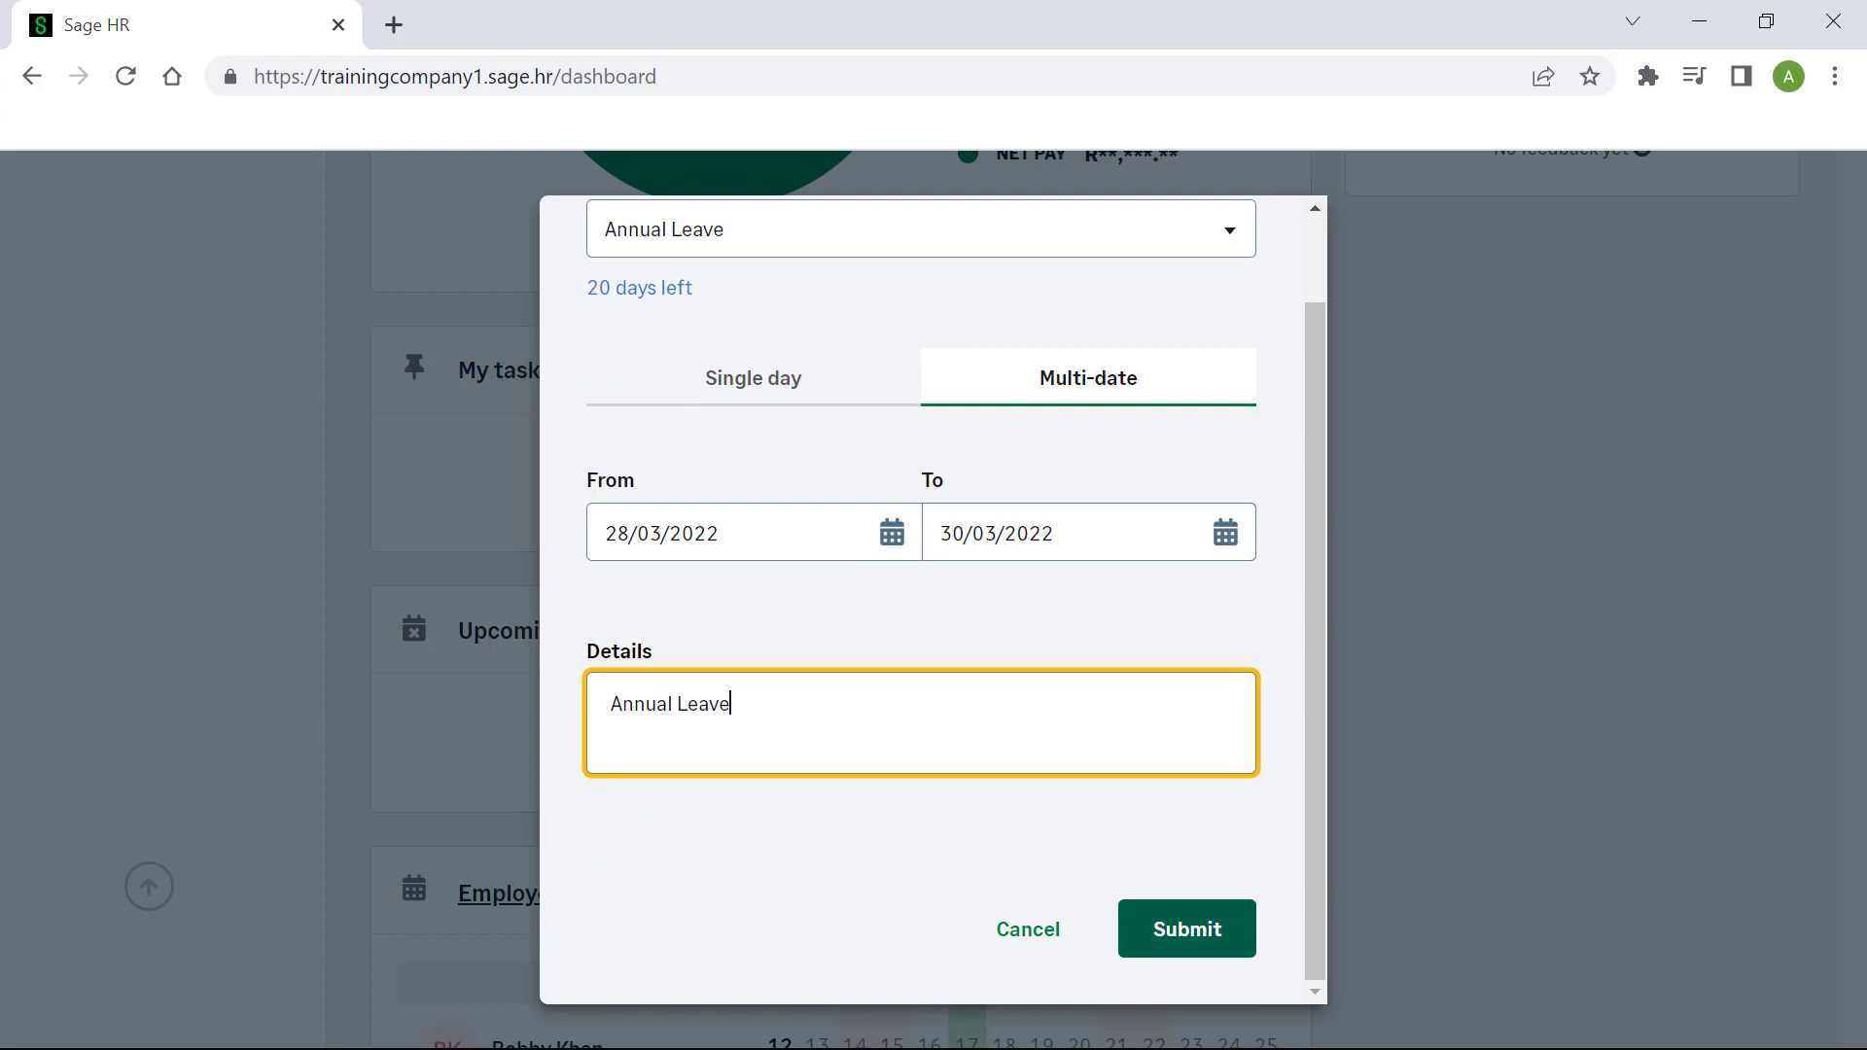
click(1186, 929)
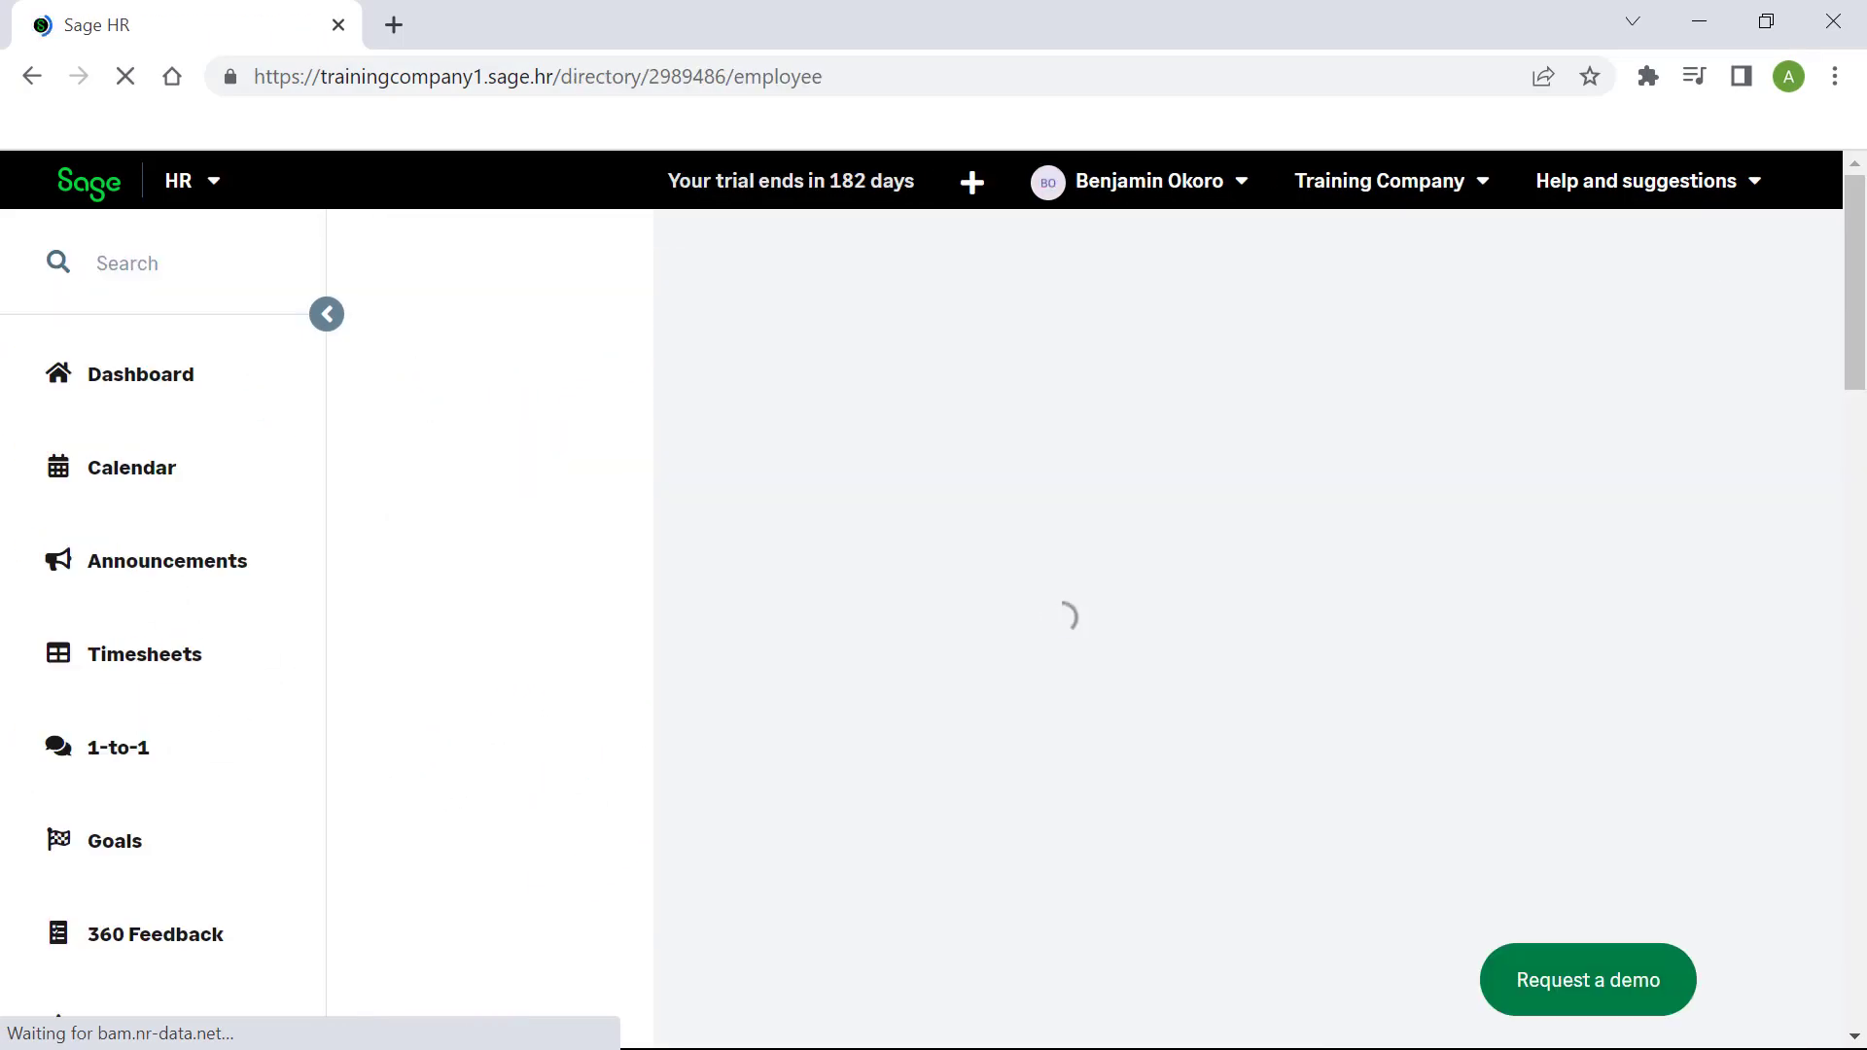
Approve the pending 28–30 March 2022 Annual Leave request with the message 'Enjoy the time off'
click(141, 374)
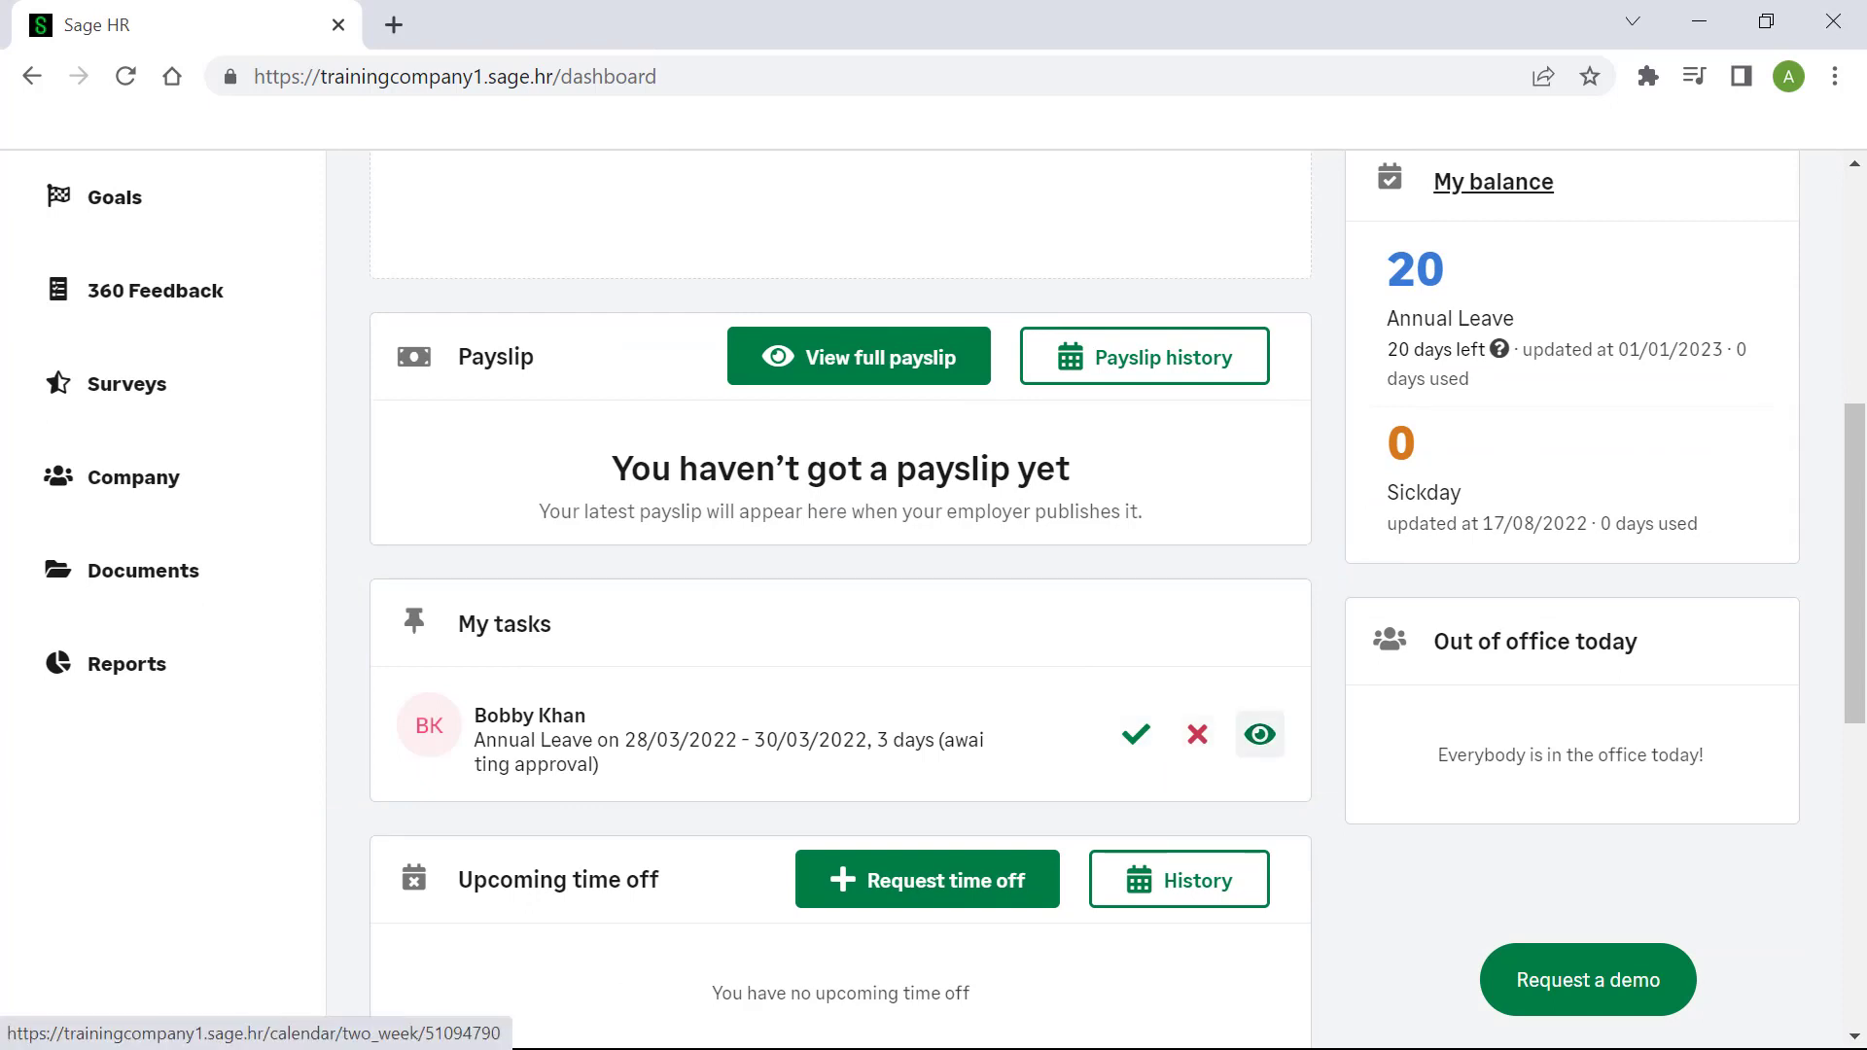
click(1259, 734)
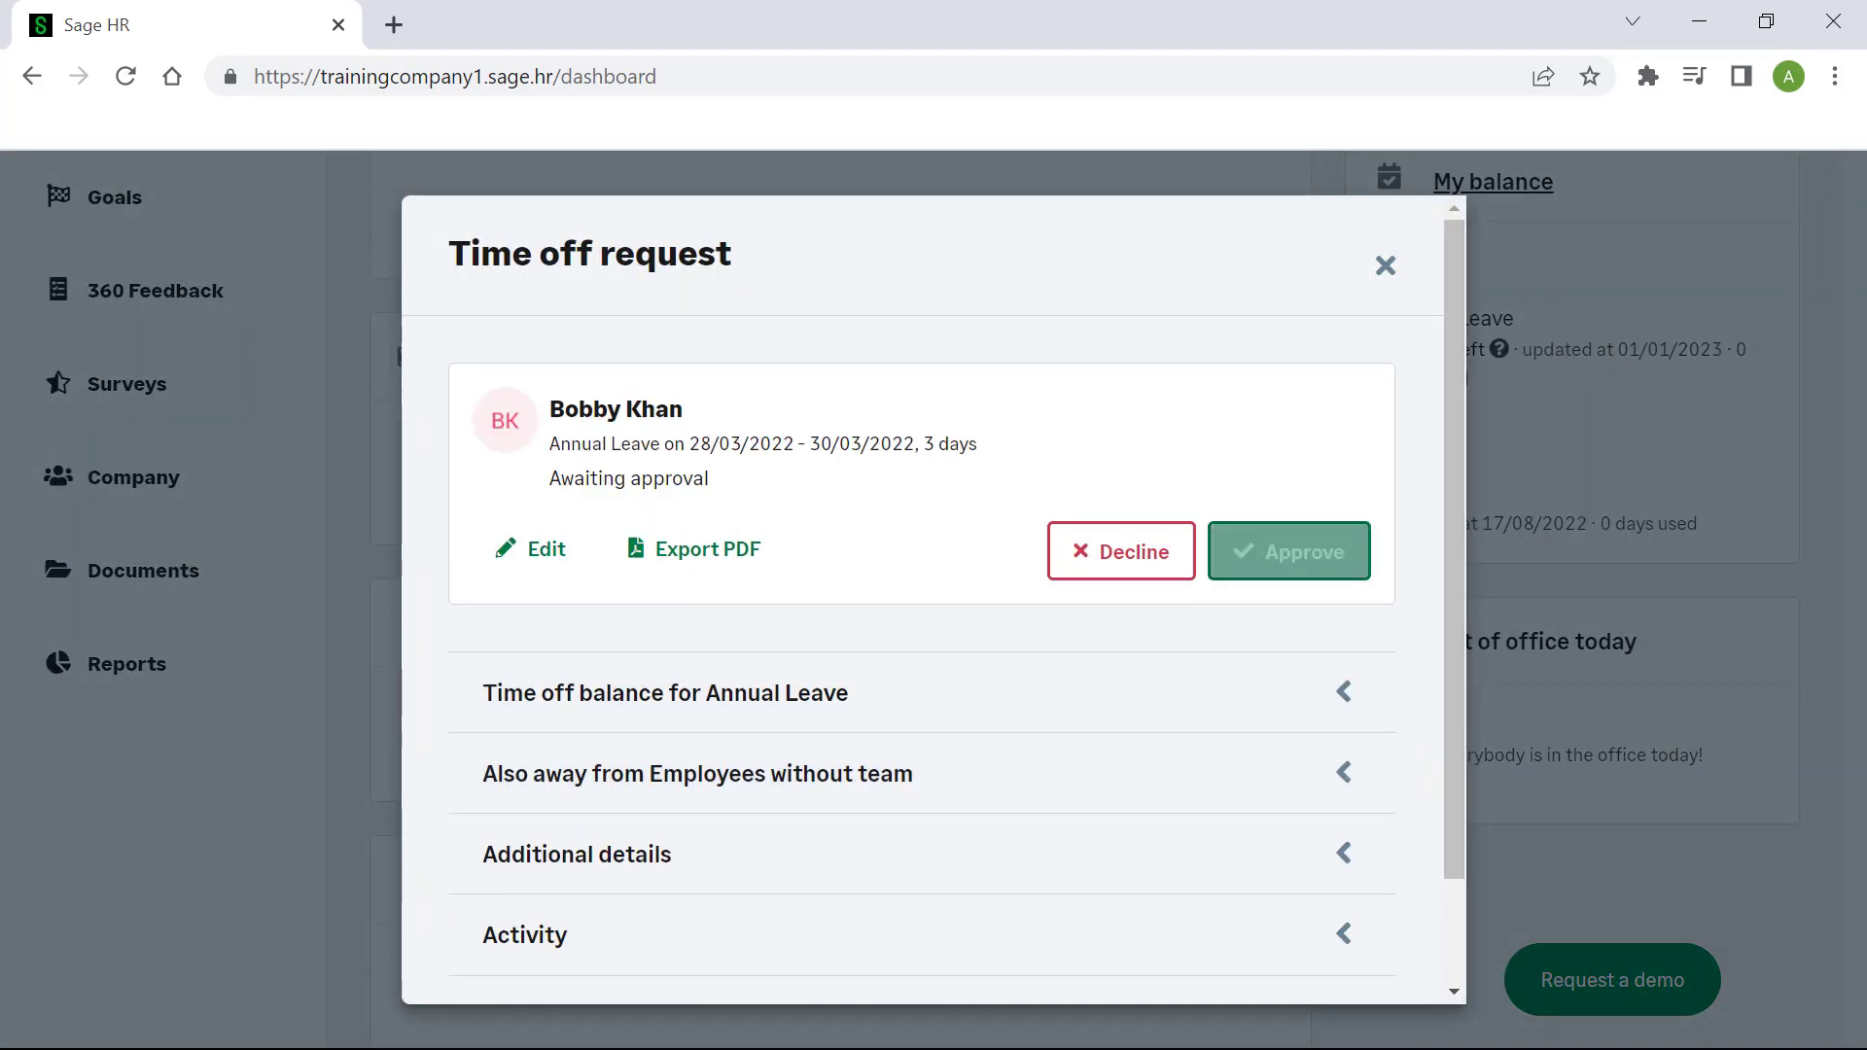
click(1289, 552)
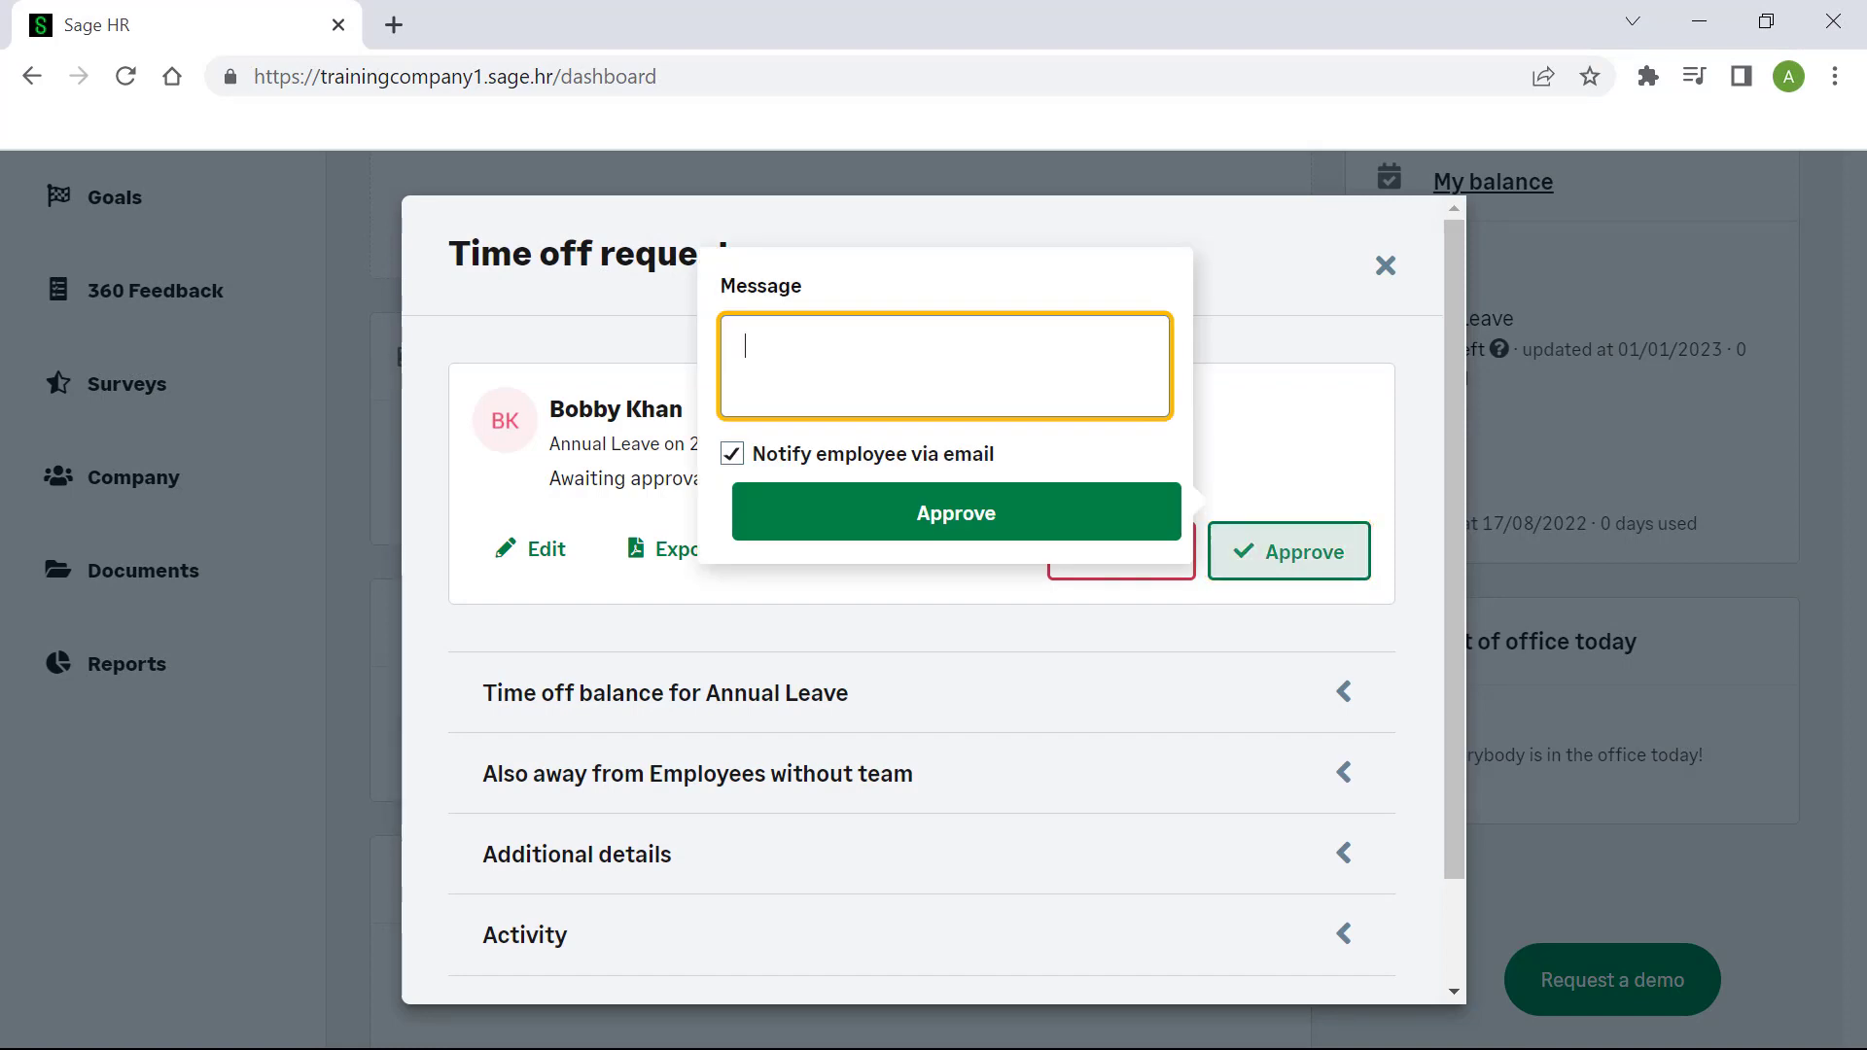
text(Enj)
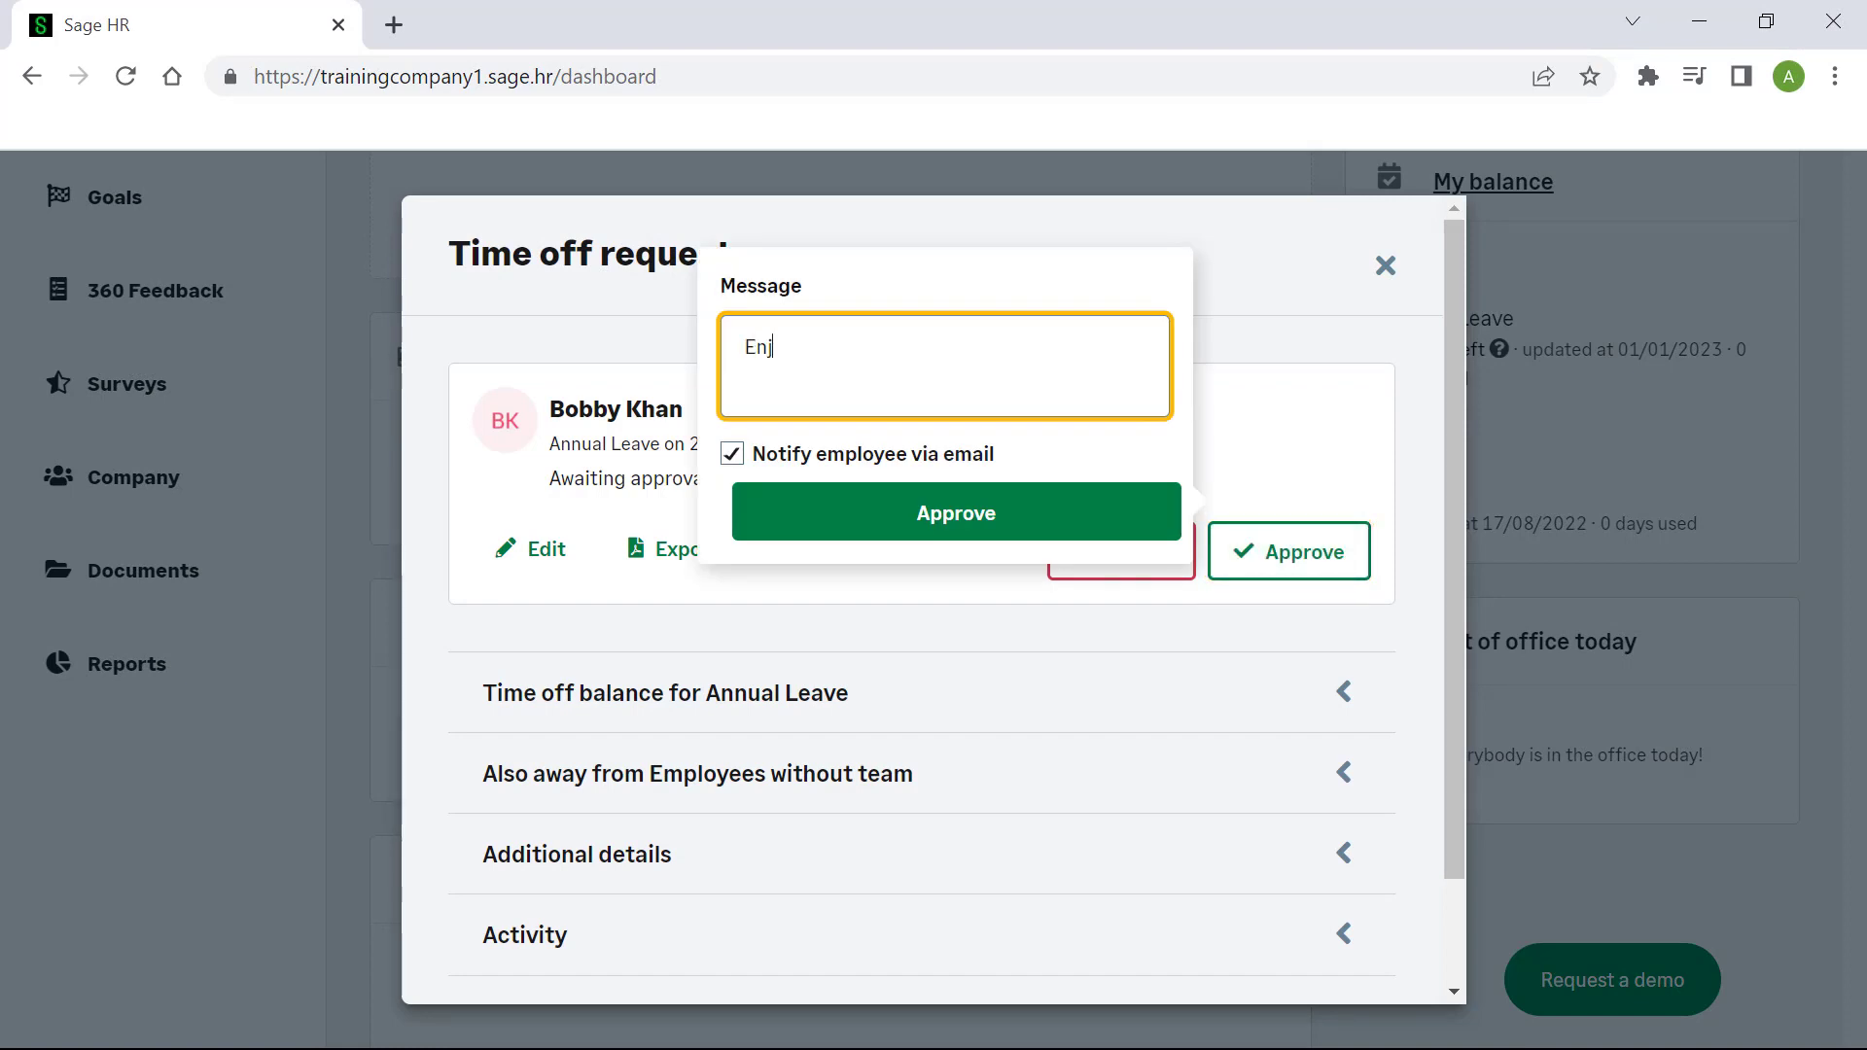
text(oy the time off)
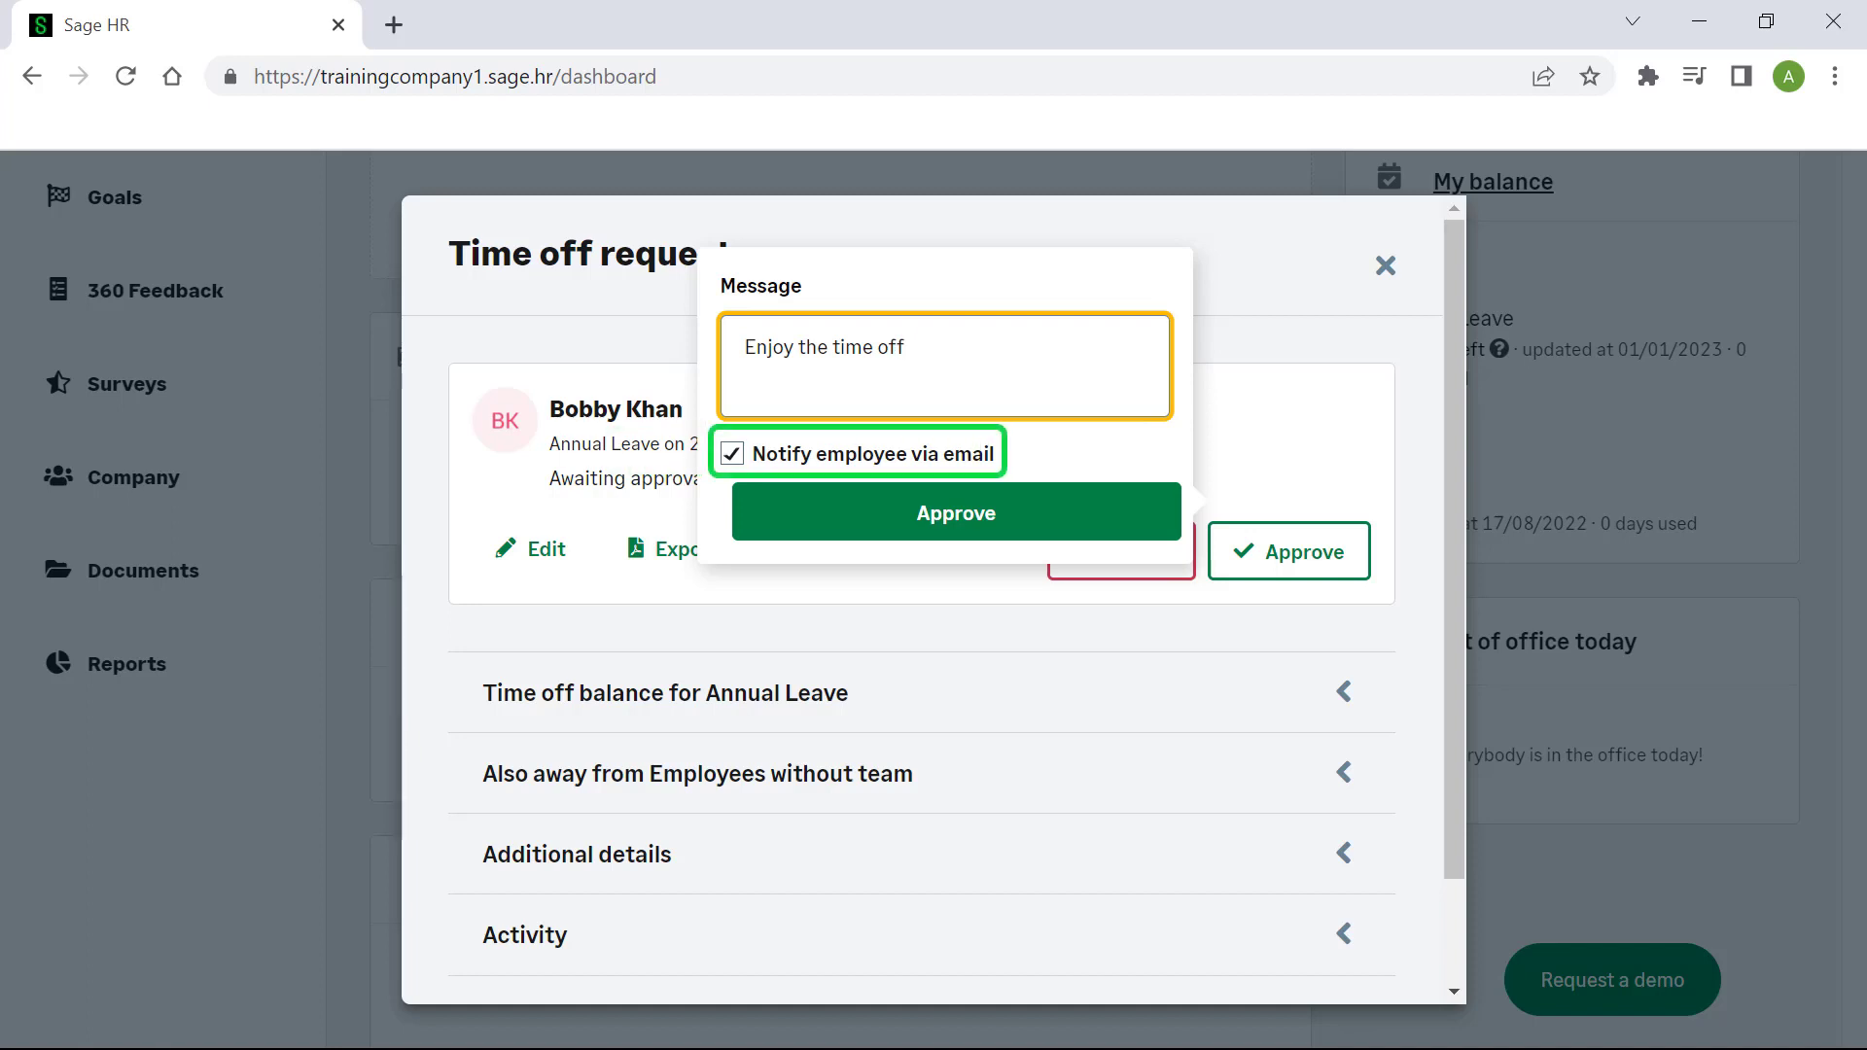
click(956, 512)
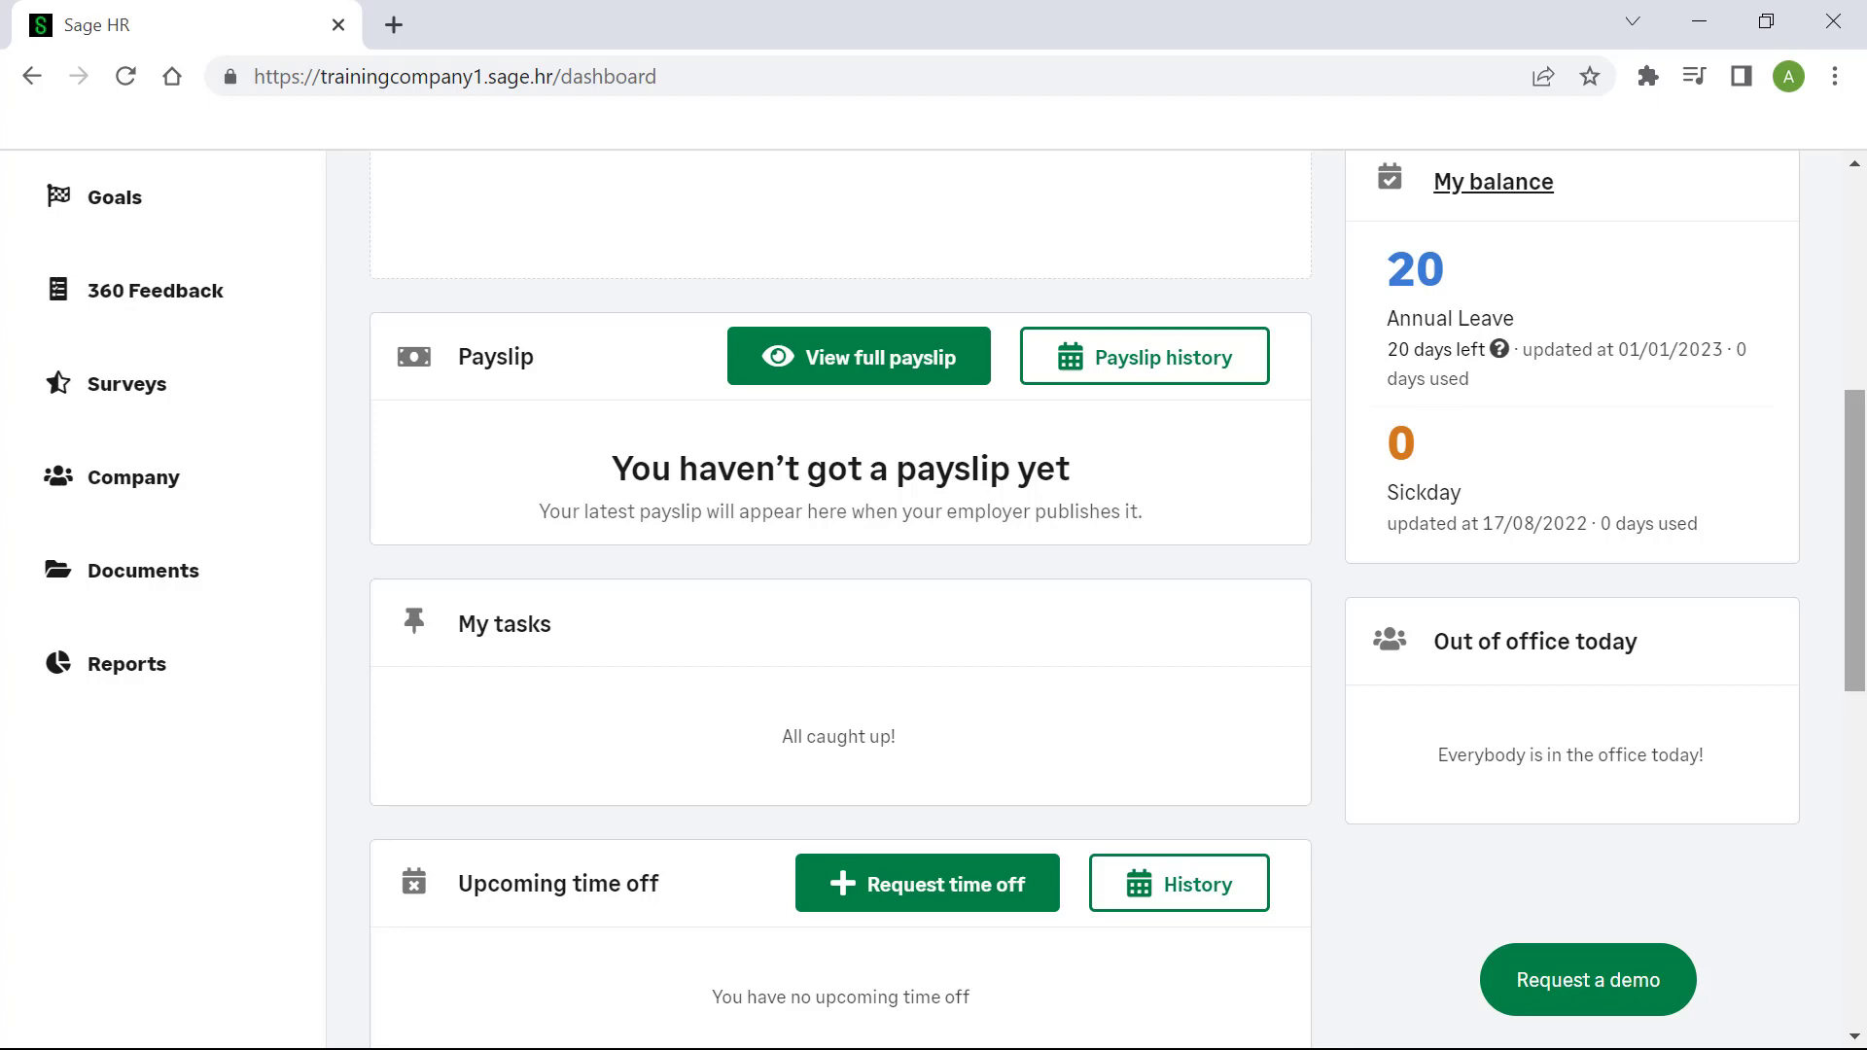
Open the employee's Time off page and scroll to the history showing the Approved request
scroll(933, 599, up, 10)
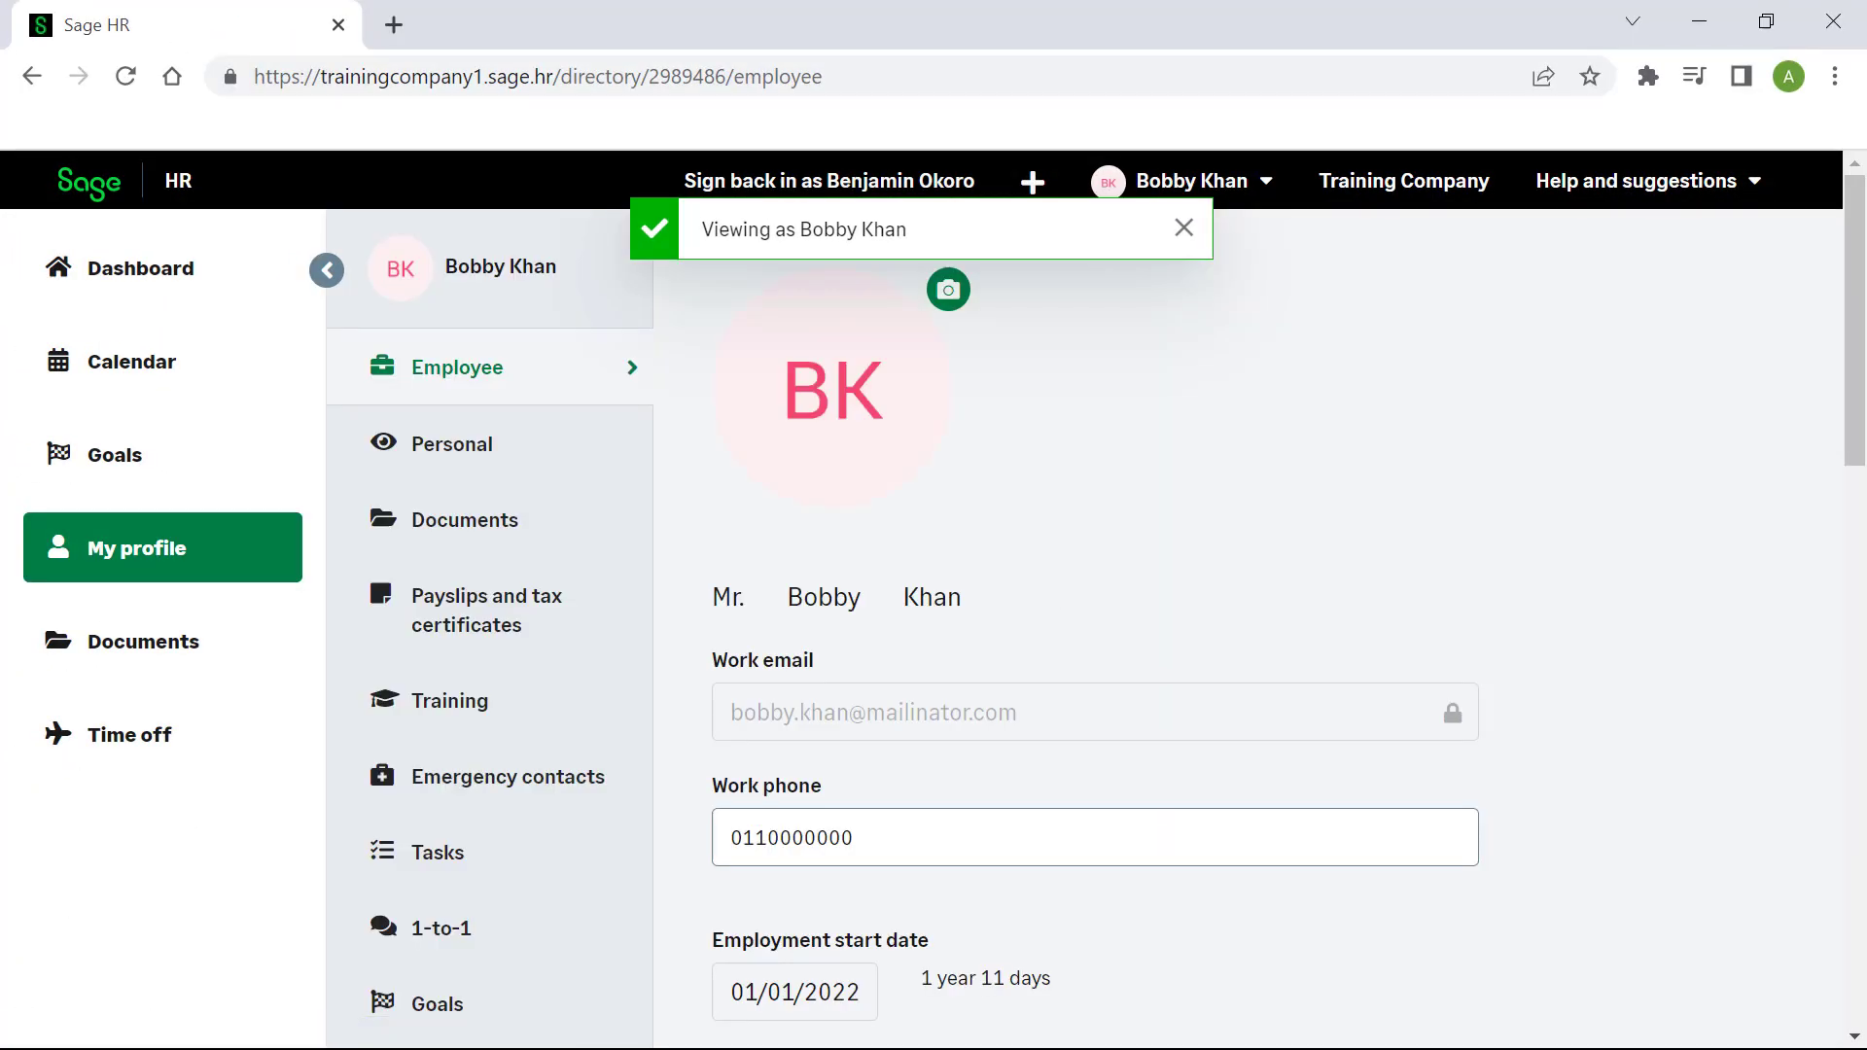
scroll(934, 599, down, 9)
click(450, 287)
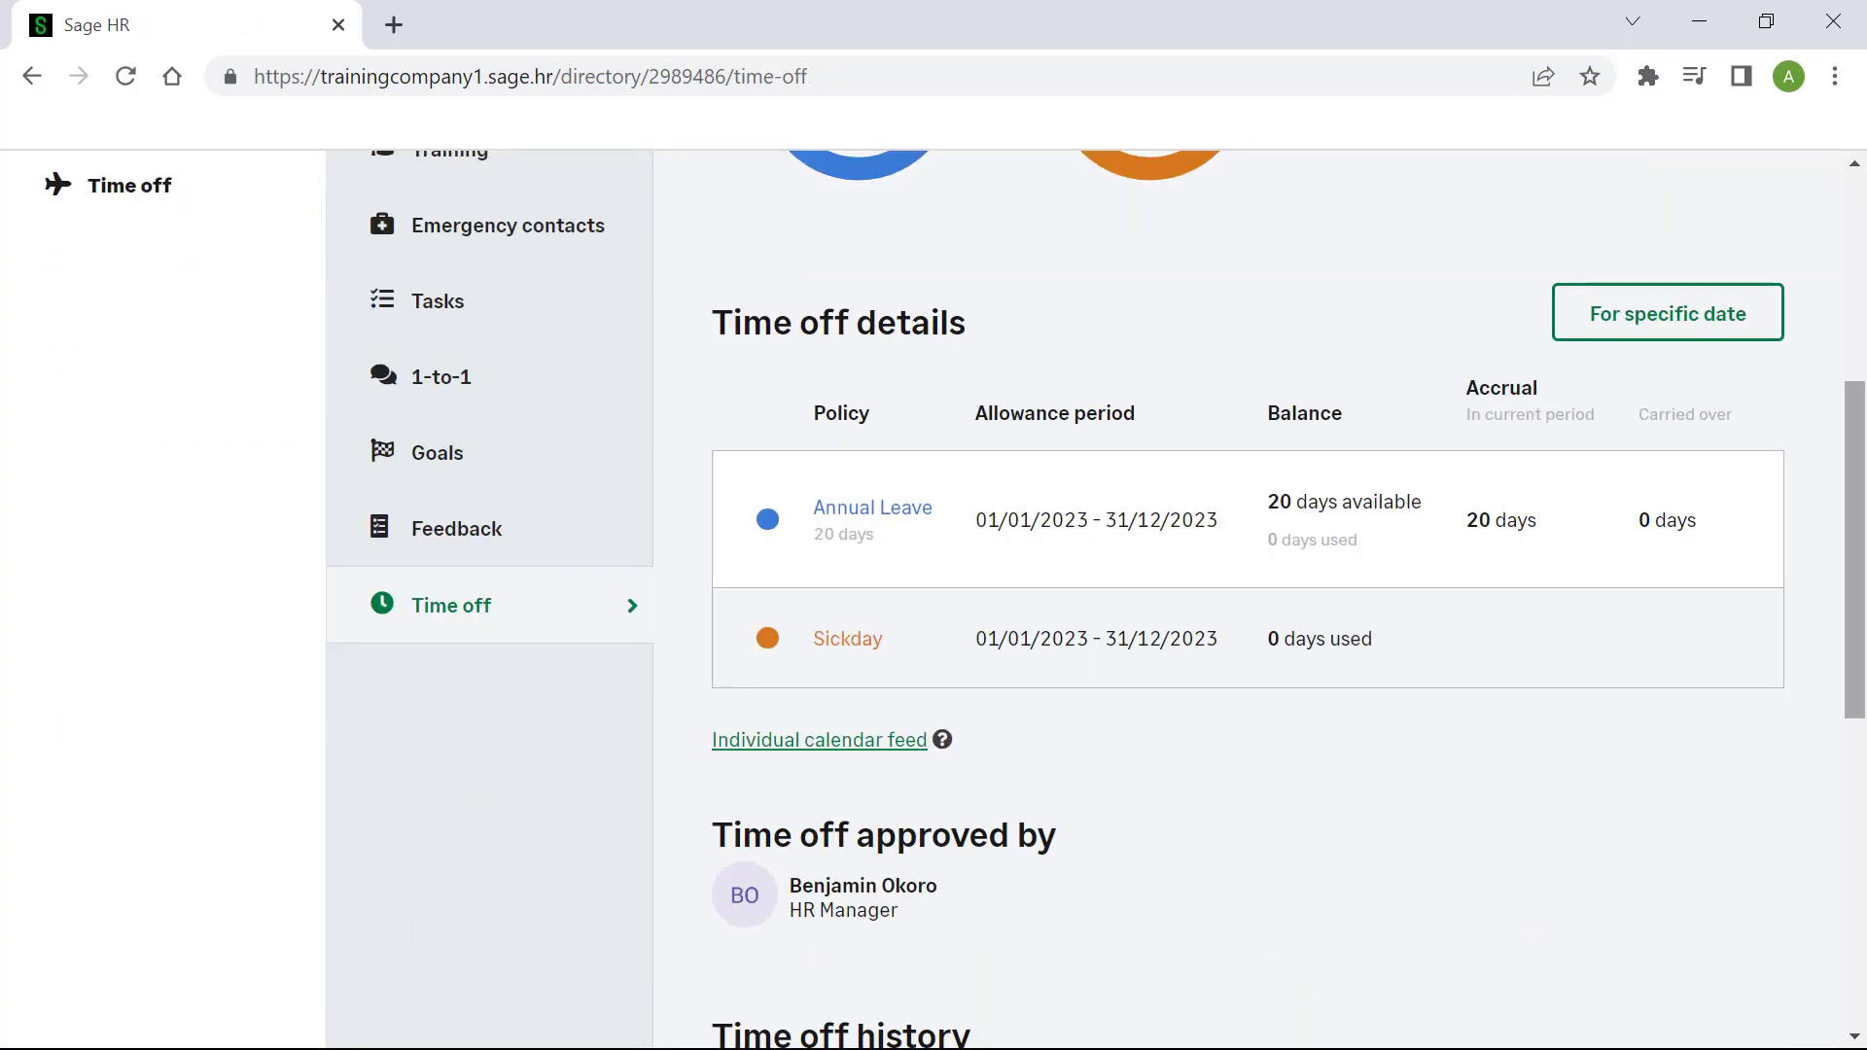
scroll(1249, 599, down, 5)
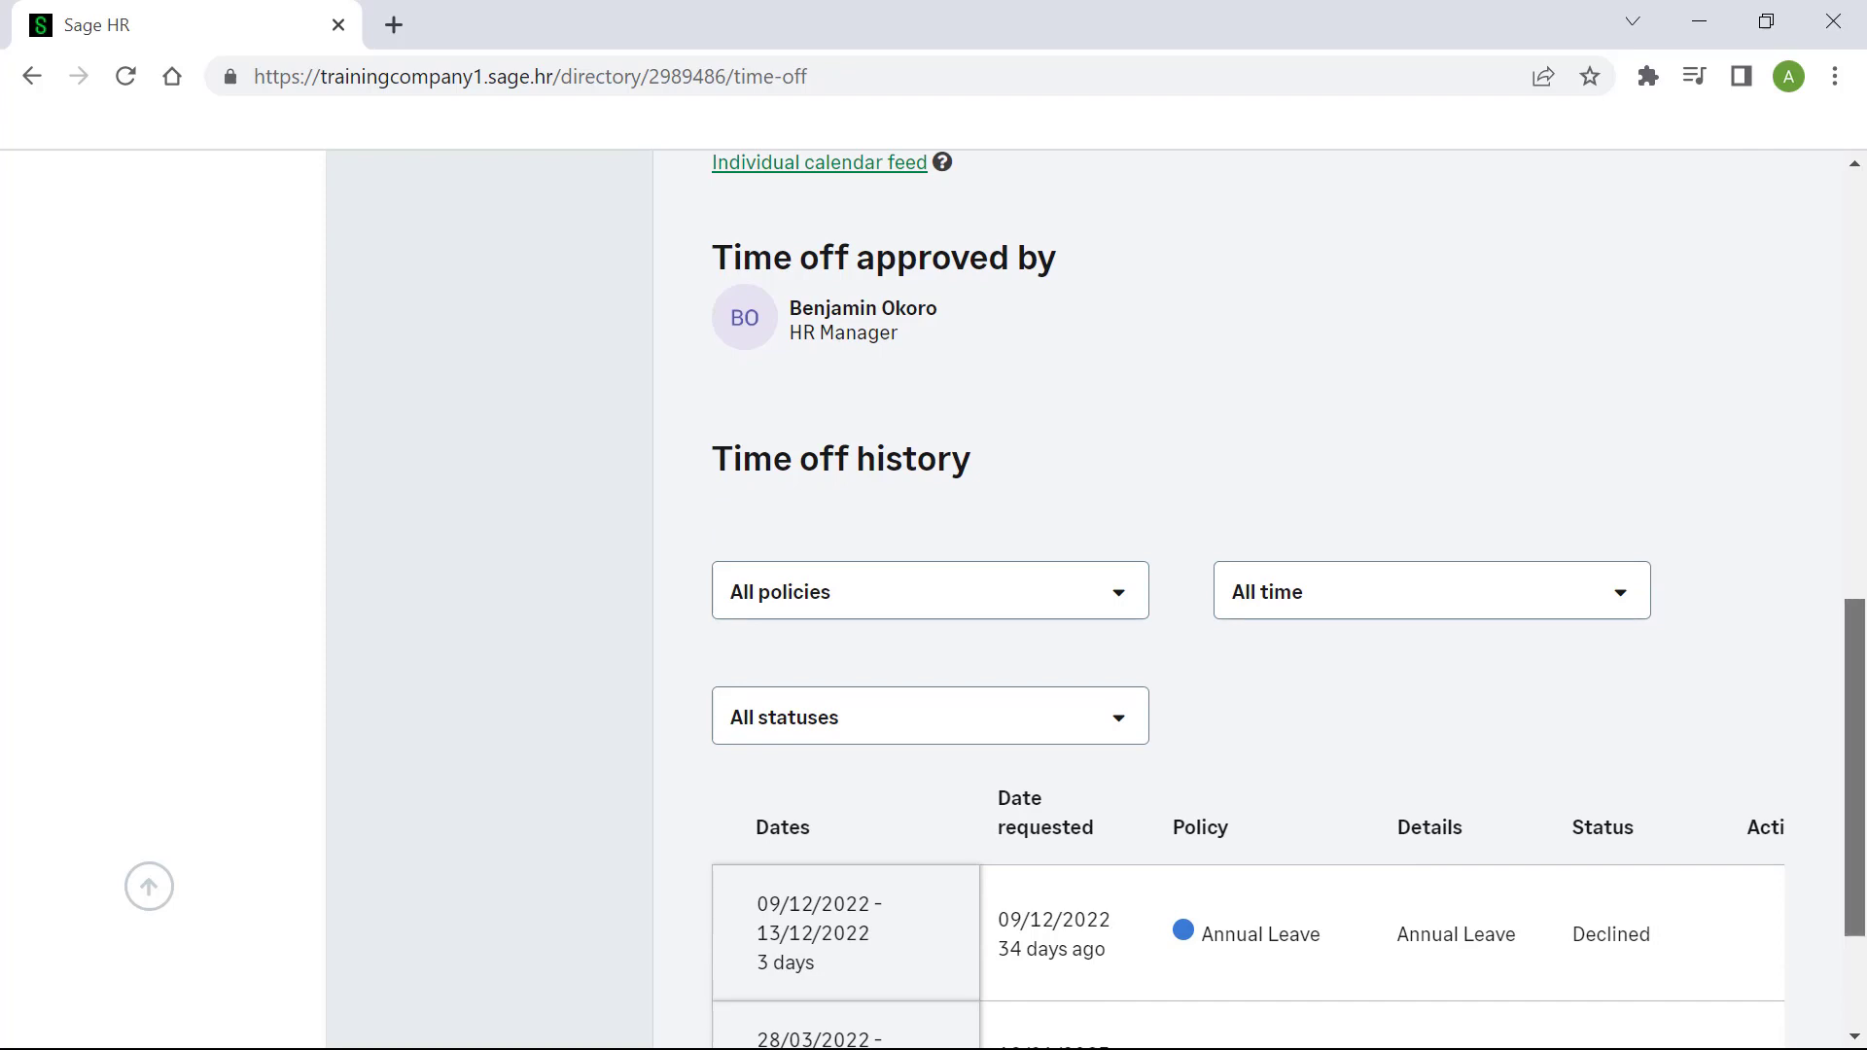
scroll(1249, 698, down, 3)
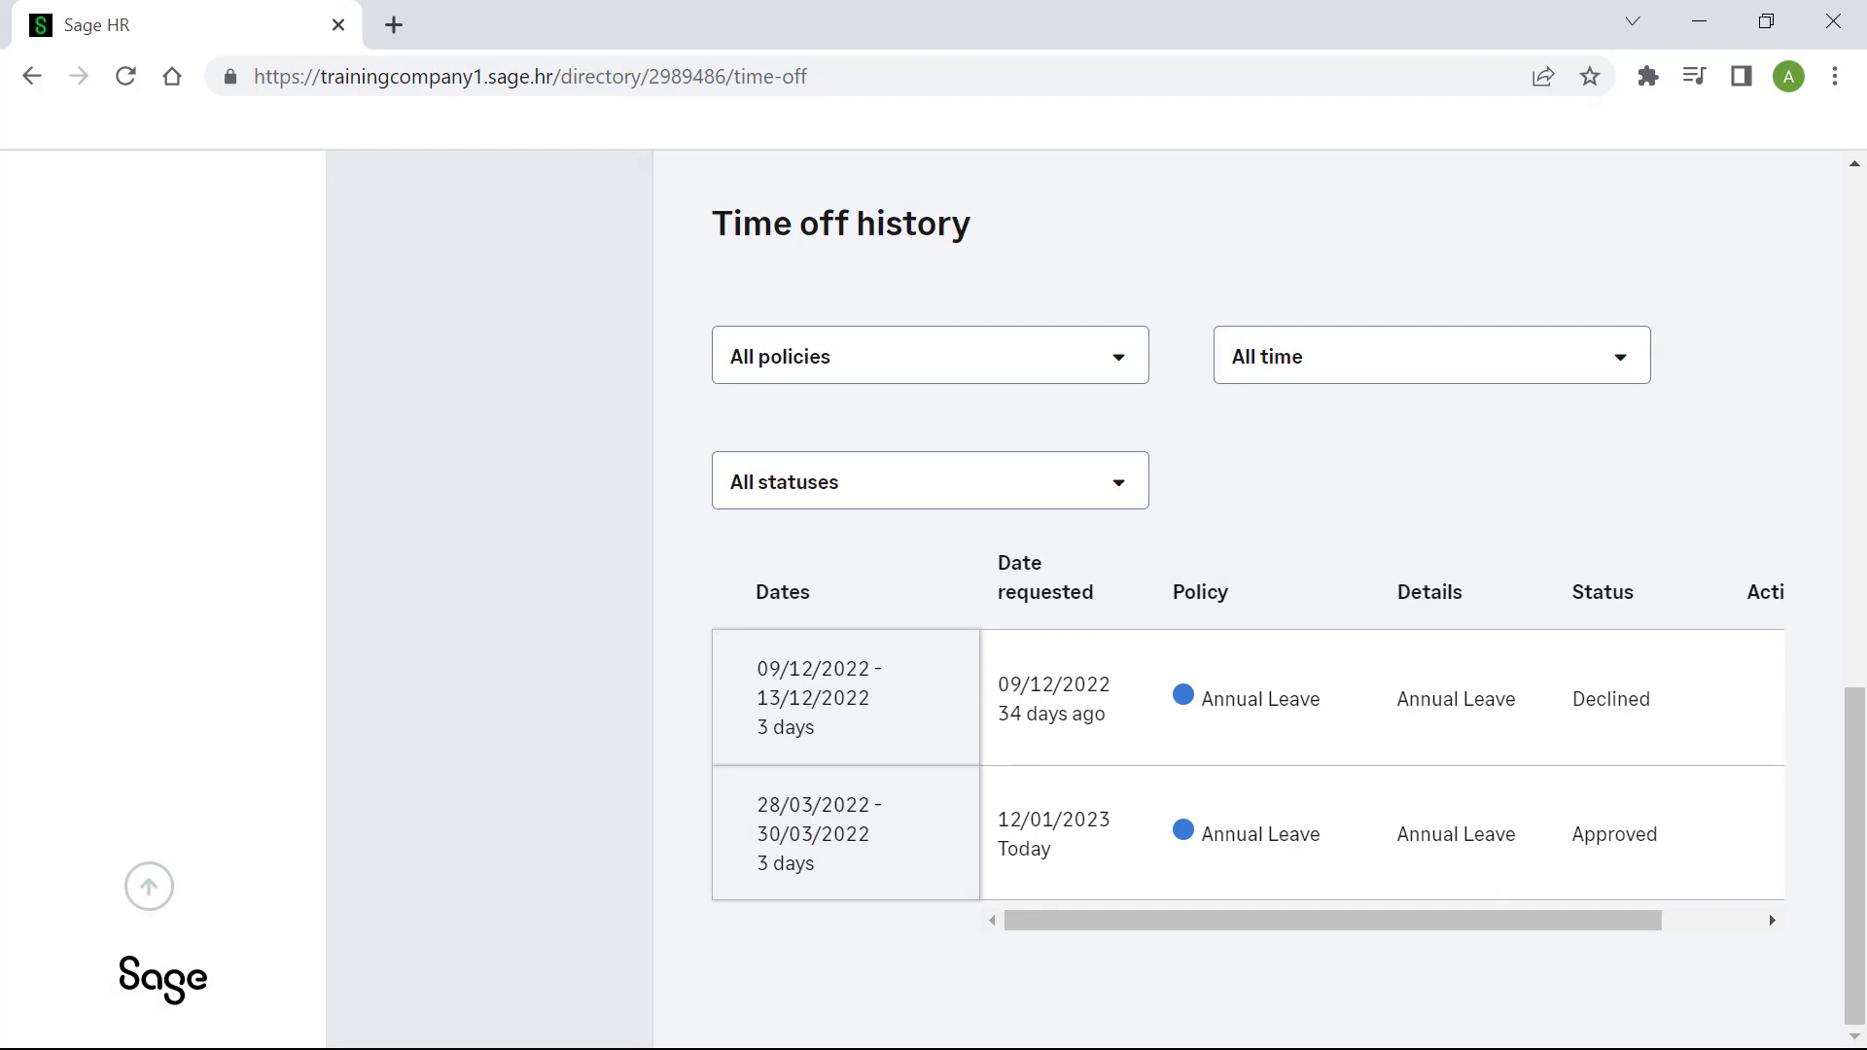
Filter the time off history by the Approved status
click(931, 481)
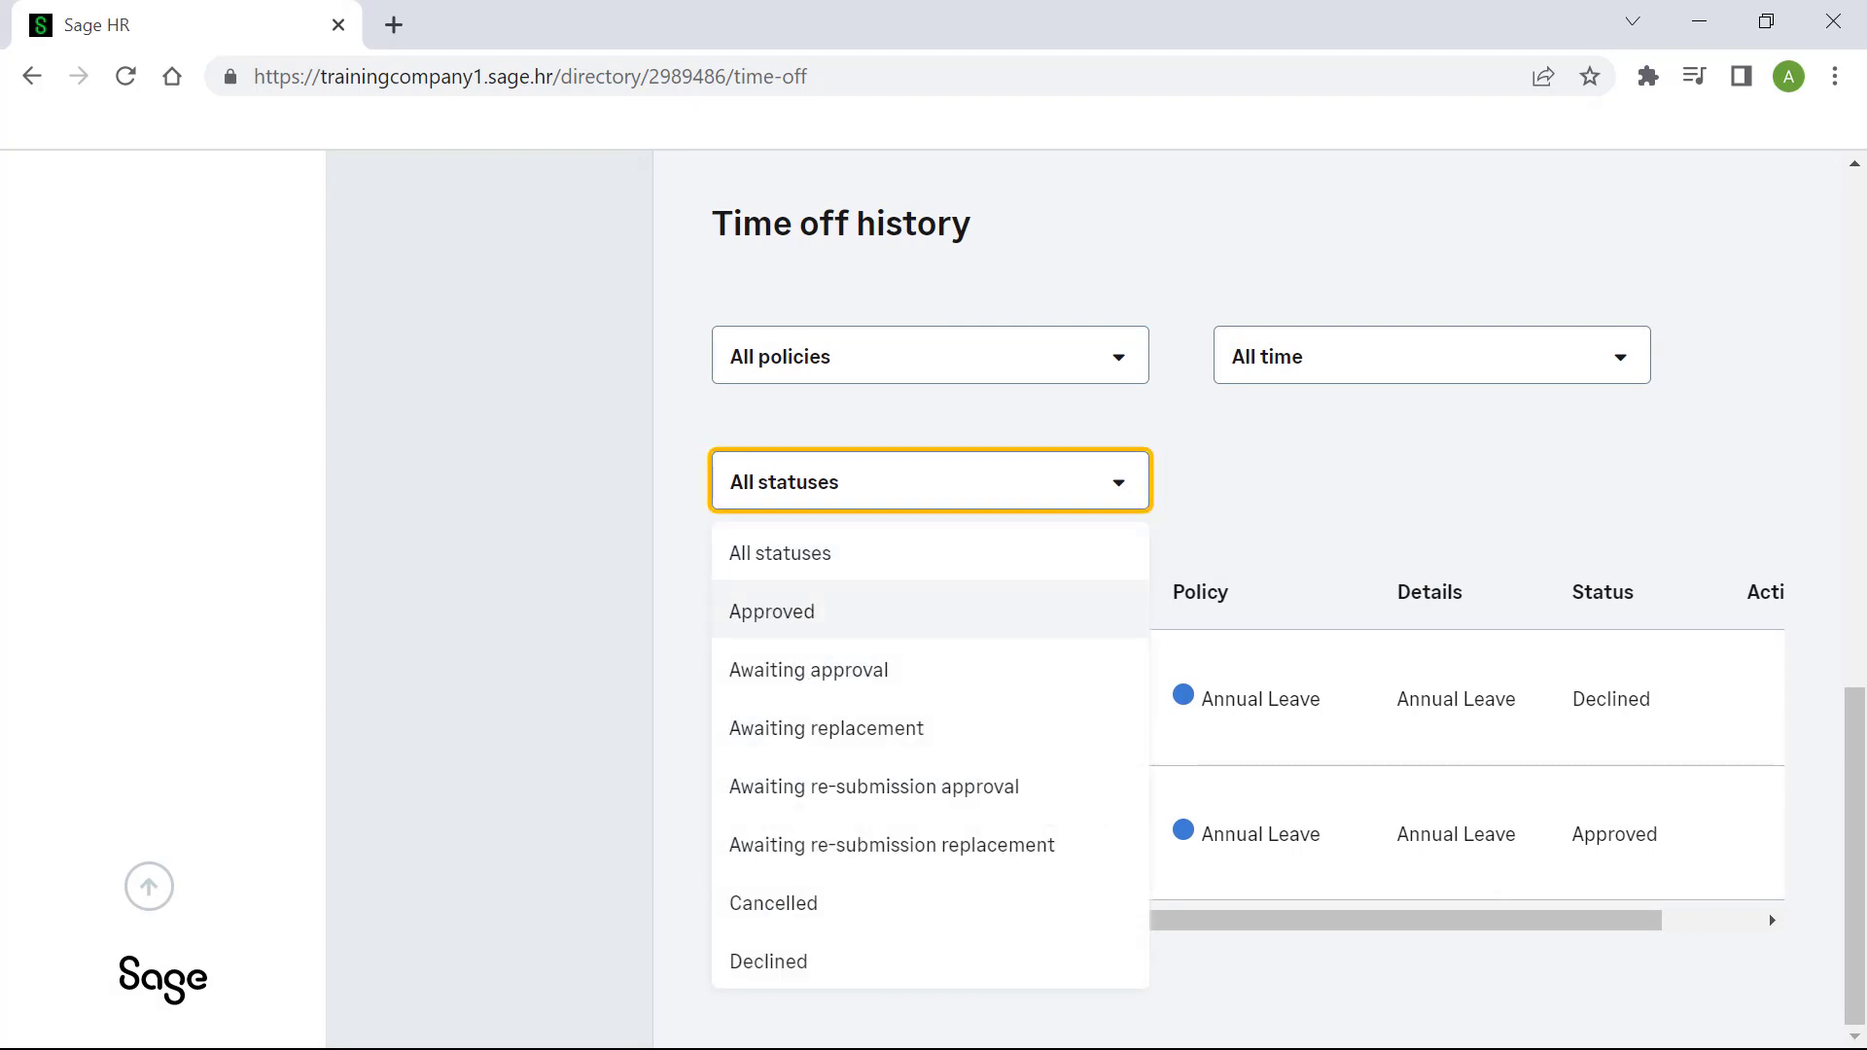
click(771, 611)
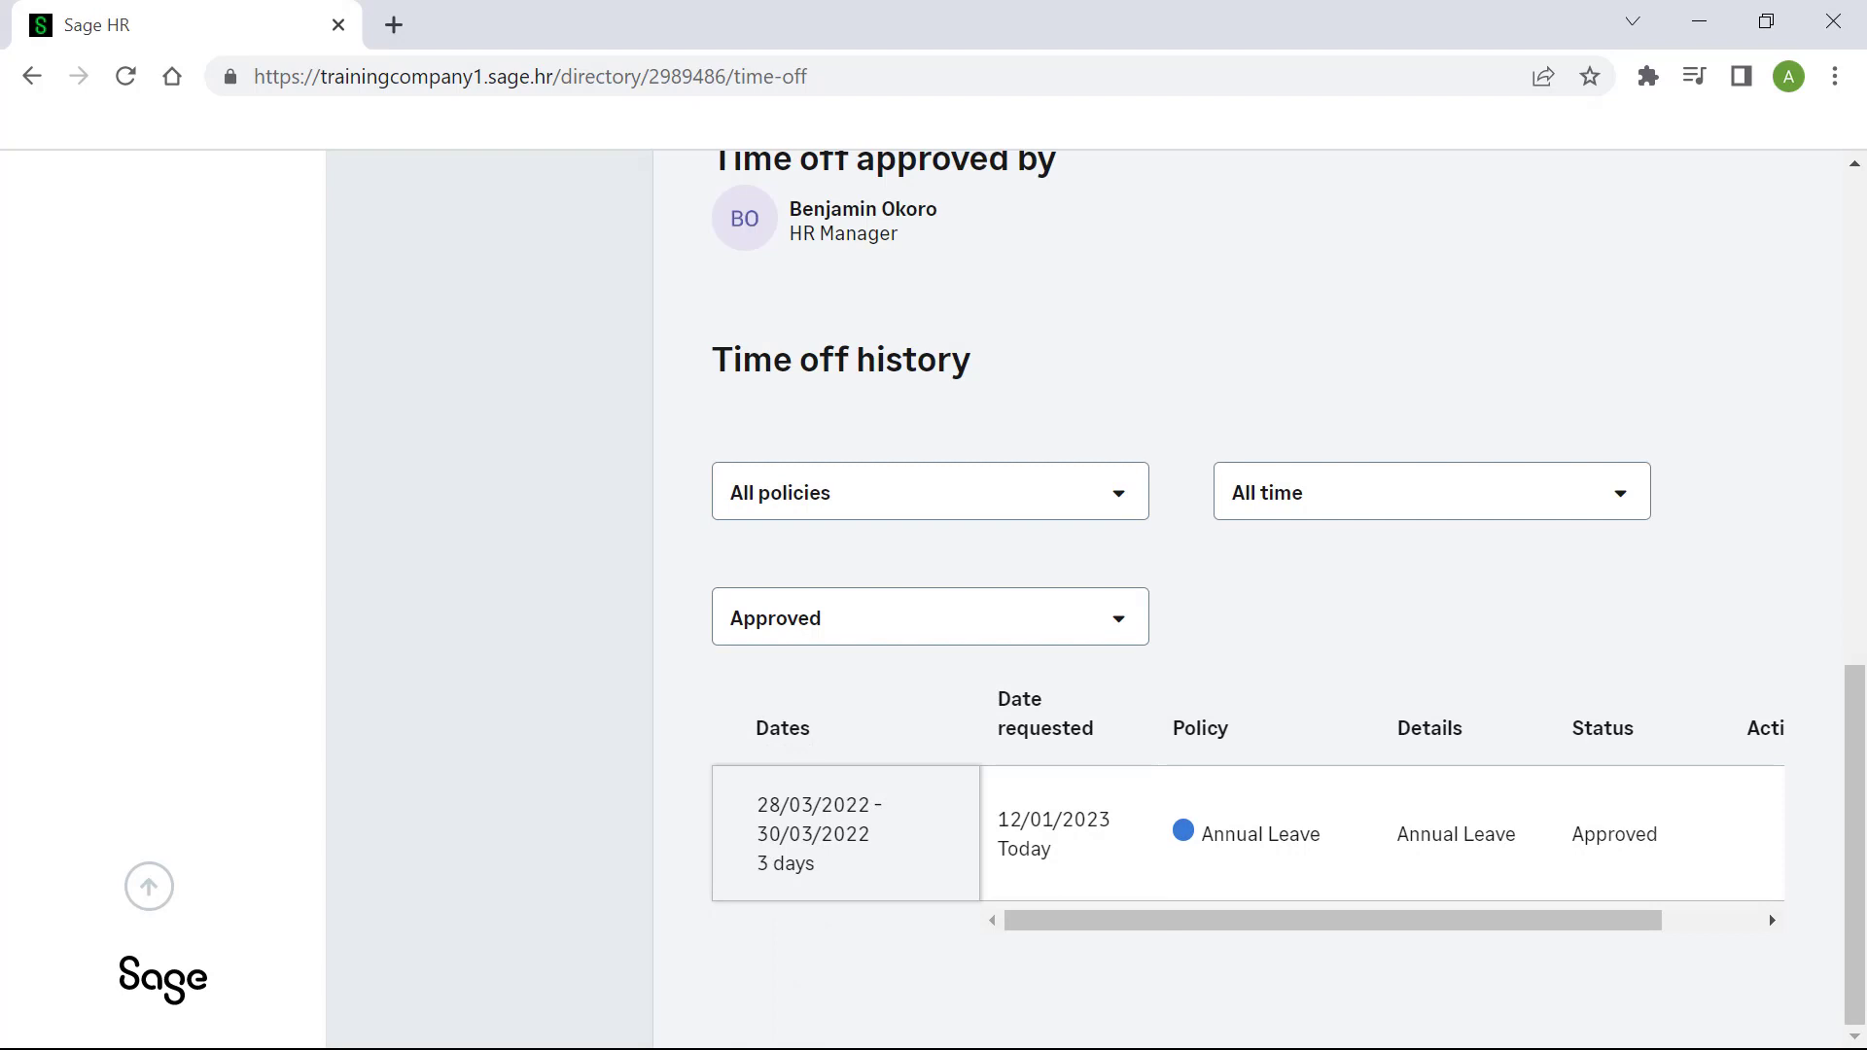